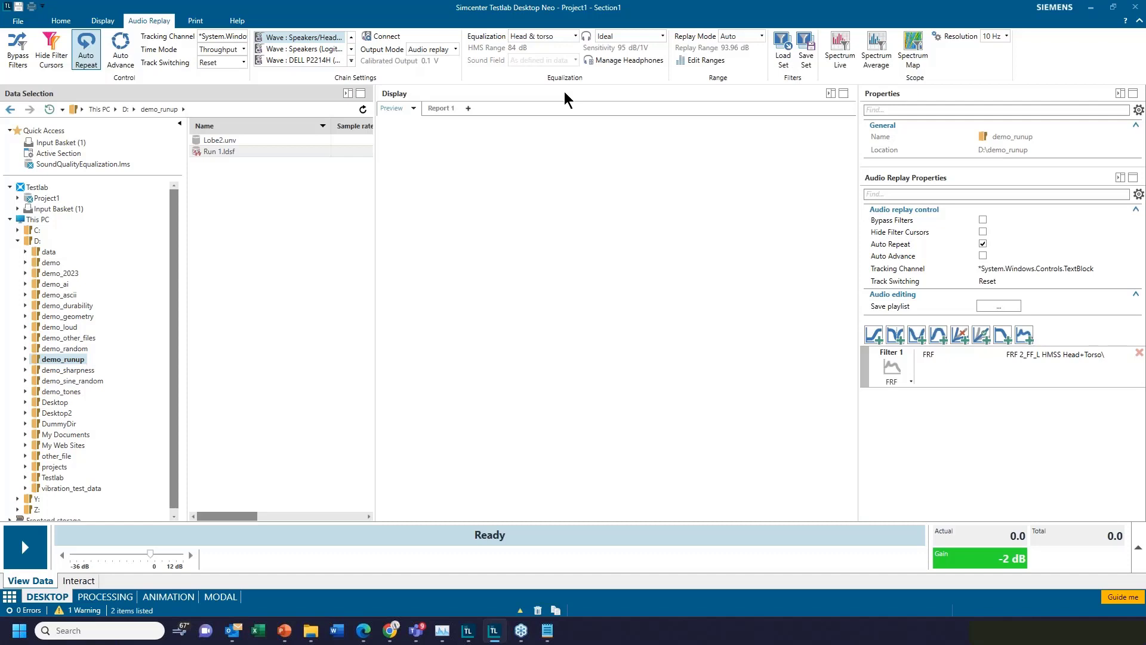
Preview Point1's time waveform from demo_runup's Run 1.ldsf and remove the 8.75 s time cursor.
left_click(70, 24)
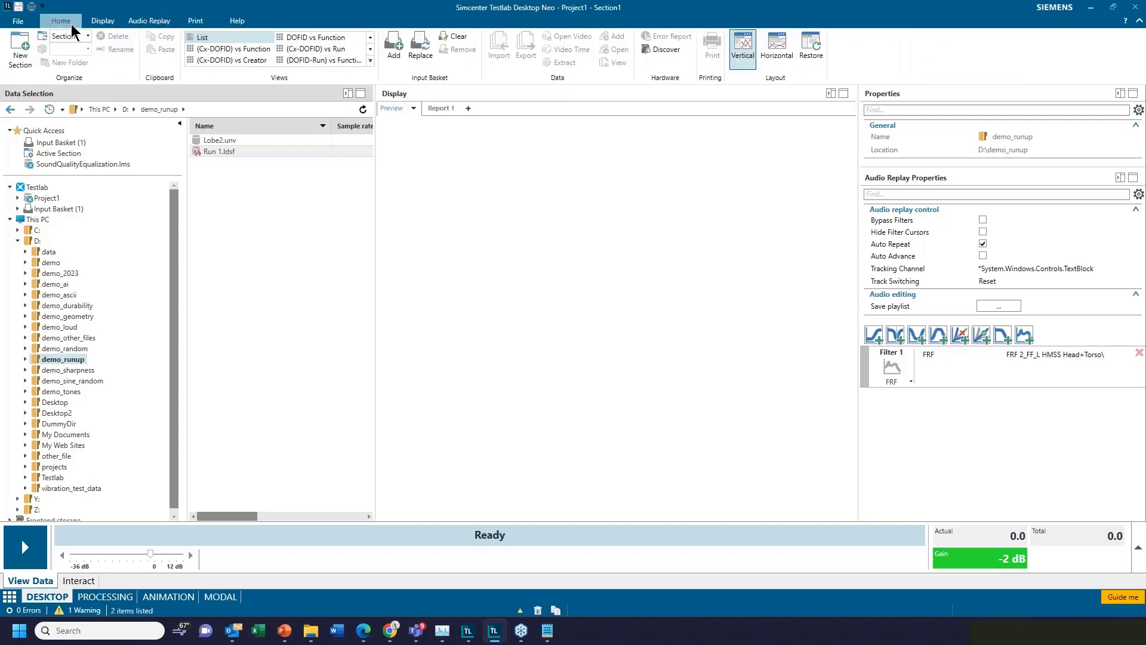
left_click(25, 359)
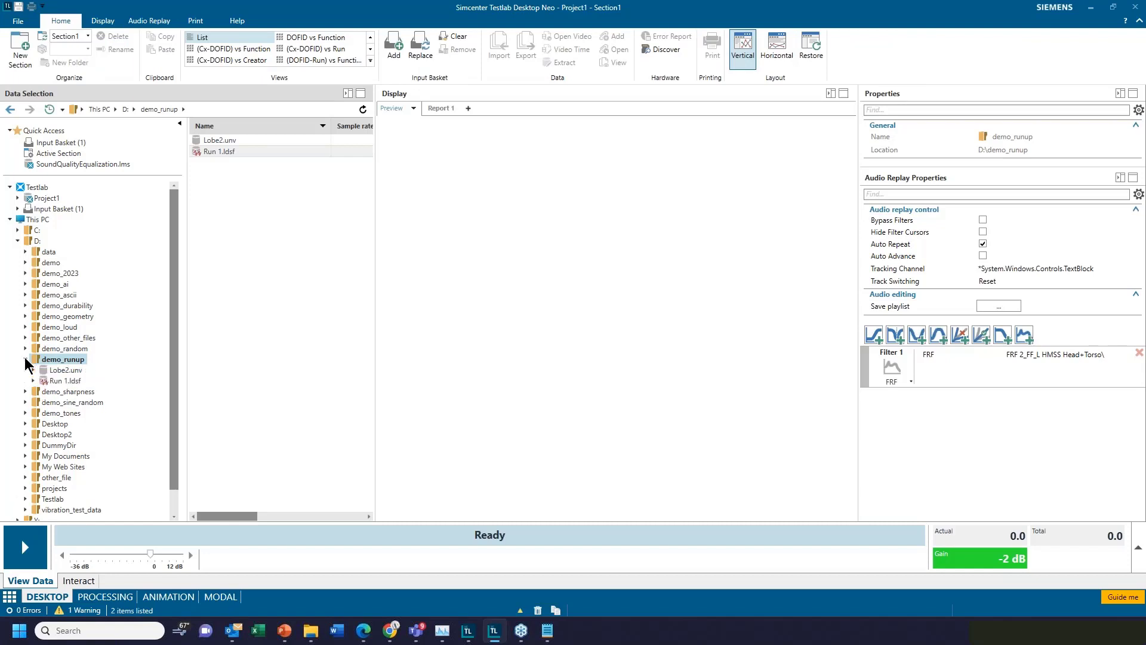
left_click(65, 380)
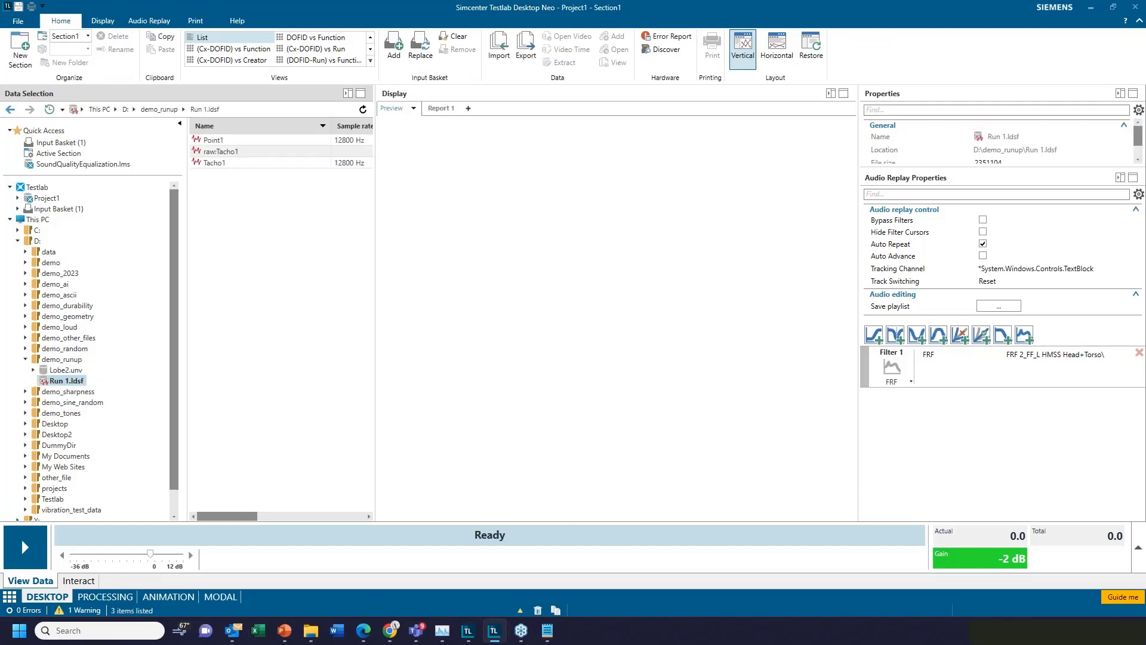
left_click(235, 140)
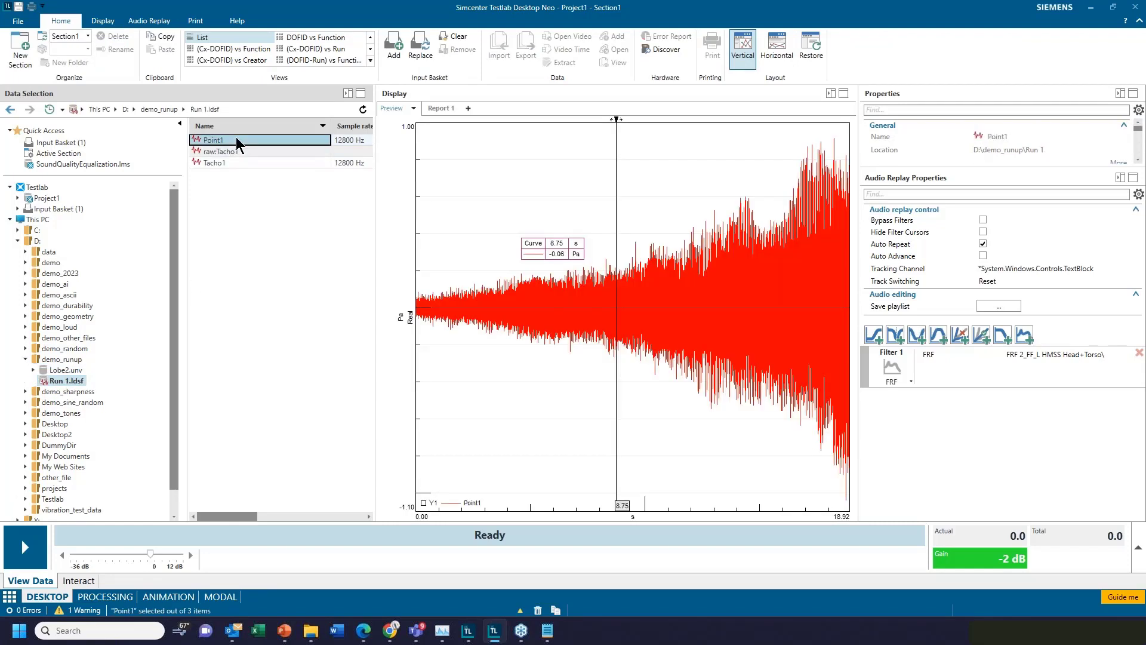
right_click(617, 191)
left_click(645, 213)
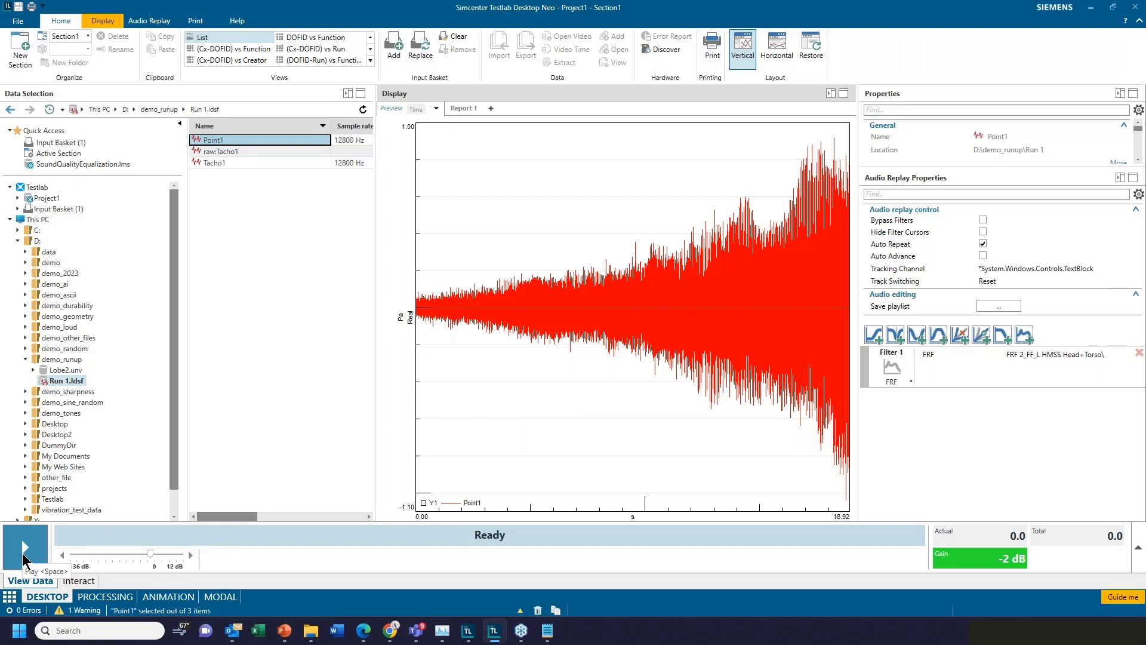
left_click(23, 22)
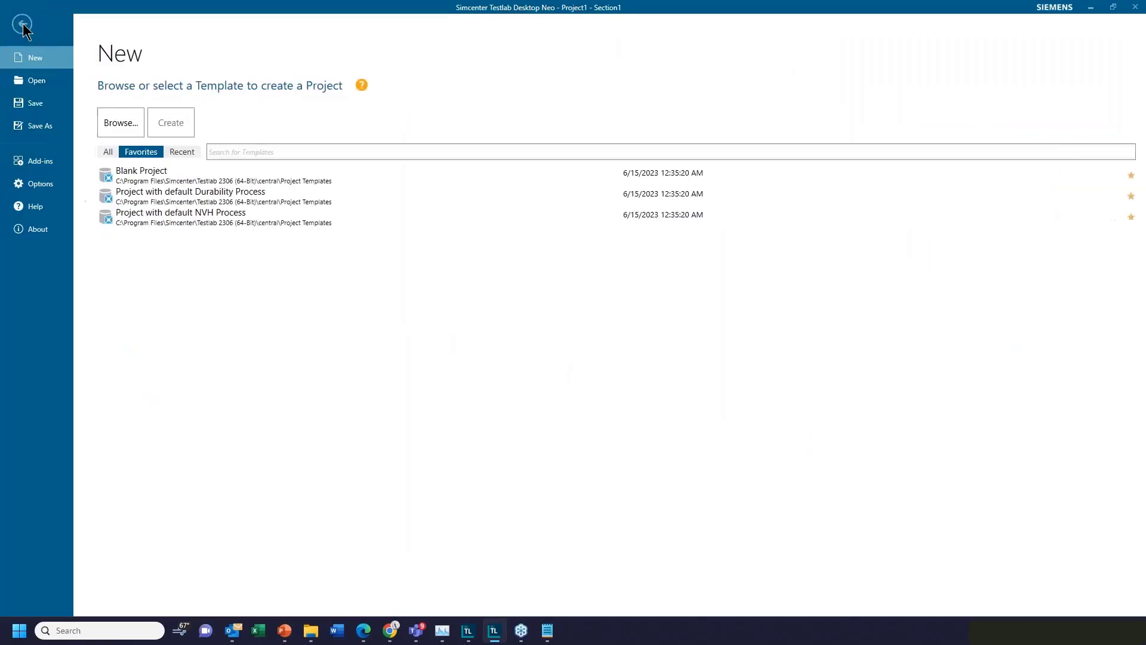
left_click(44, 167)
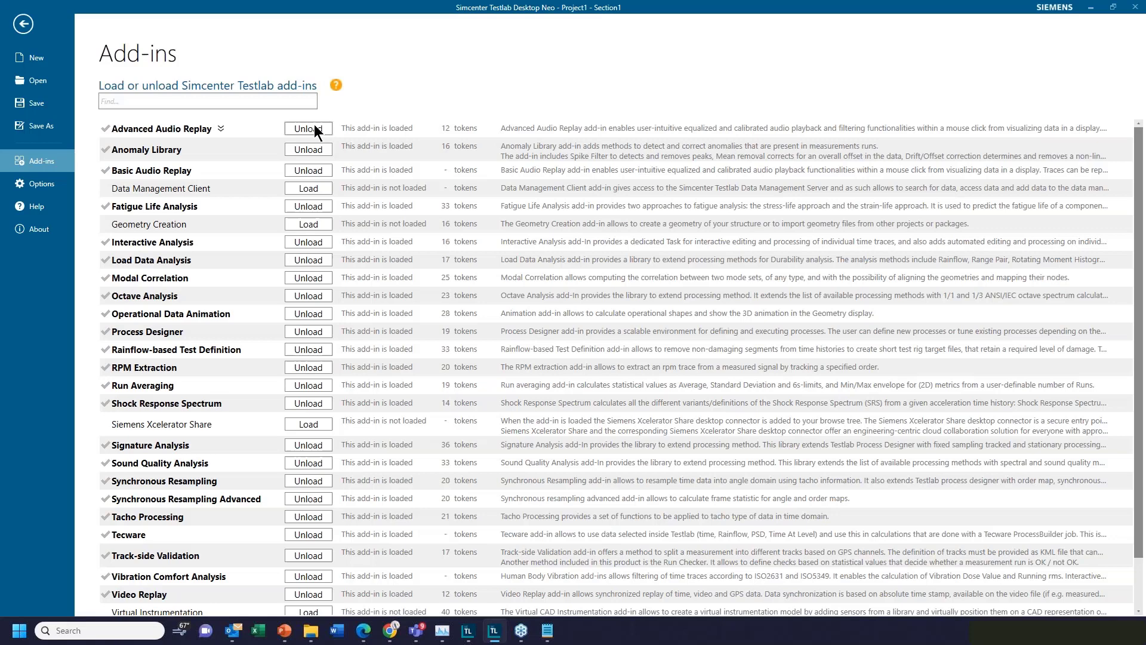
left_click(24, 24)
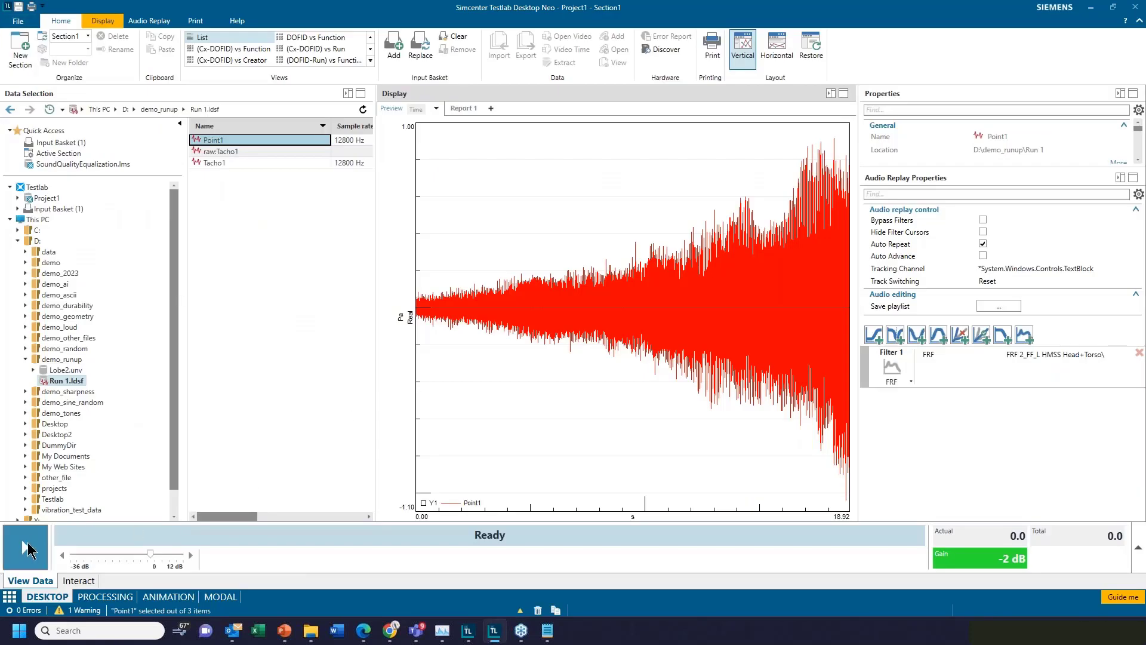
Replay Point1 until 8.9 s, delete the FRF head-and-torso filter, and widen the waveform display.
left_click(26, 548)
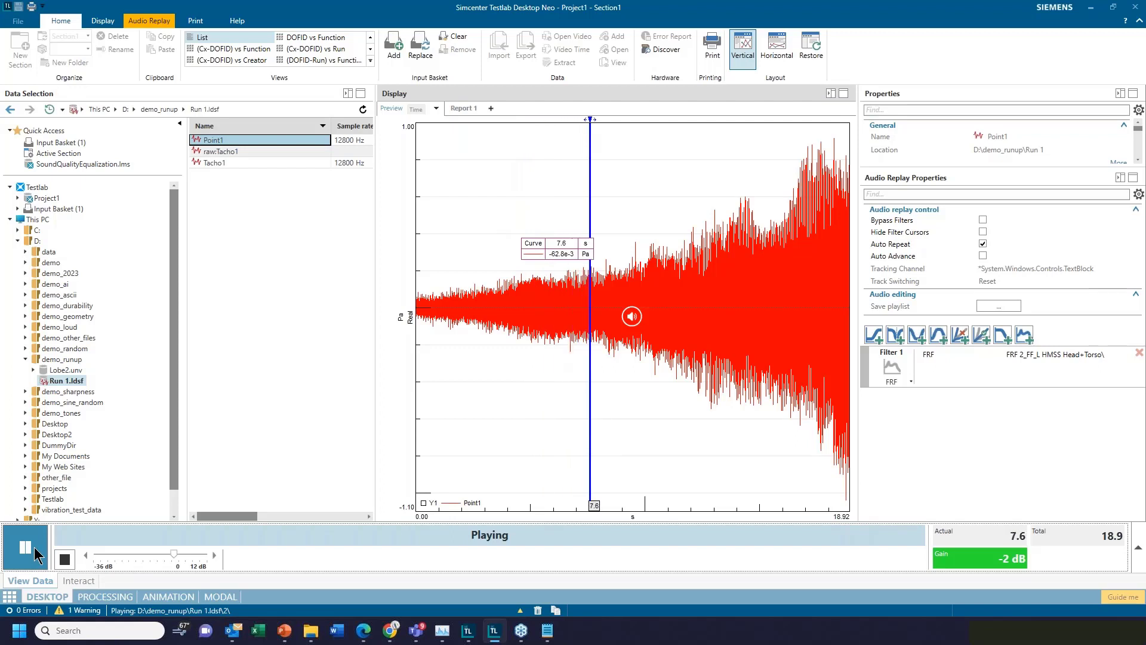
left_click(25, 548)
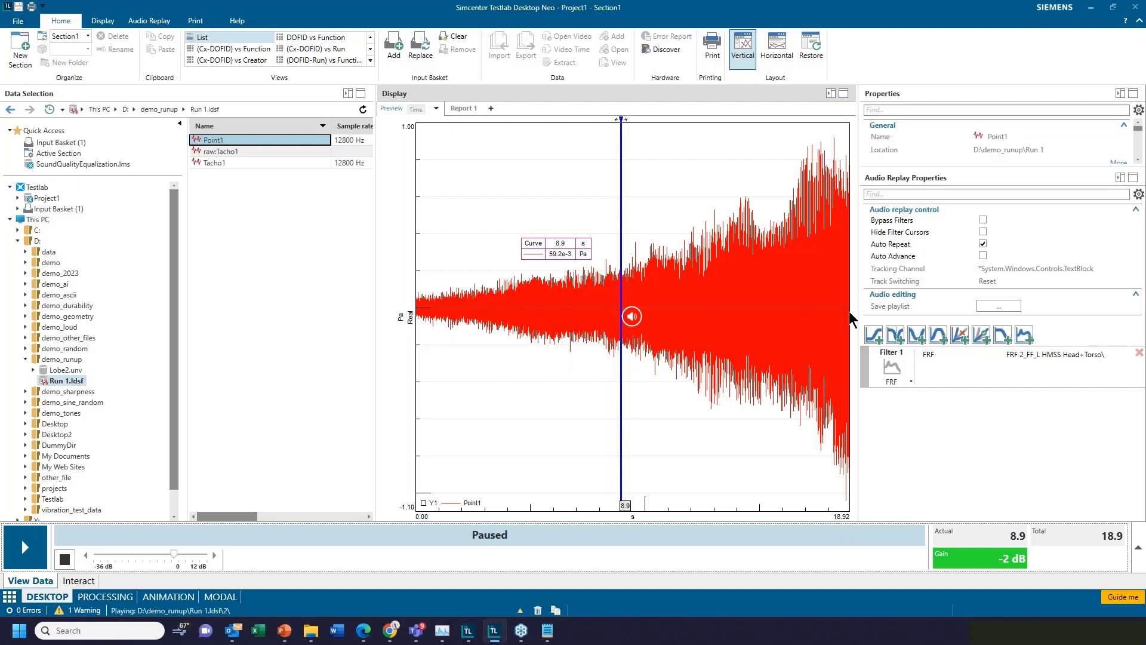
left_click(1139, 352)
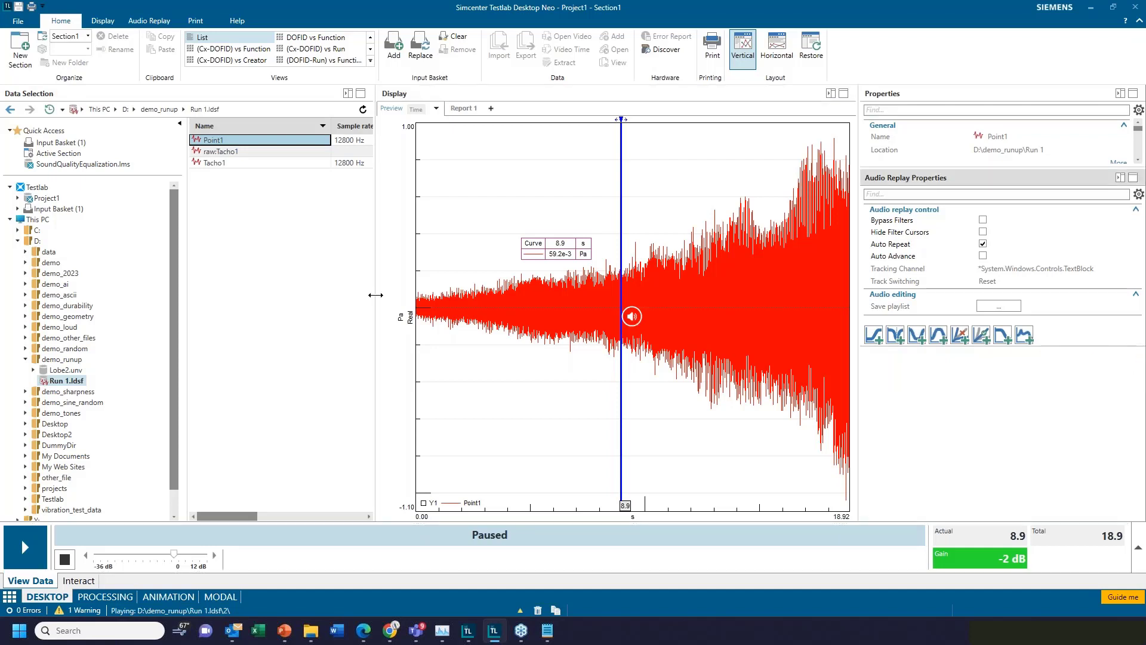
left_click_drag(375, 295, 338, 295)
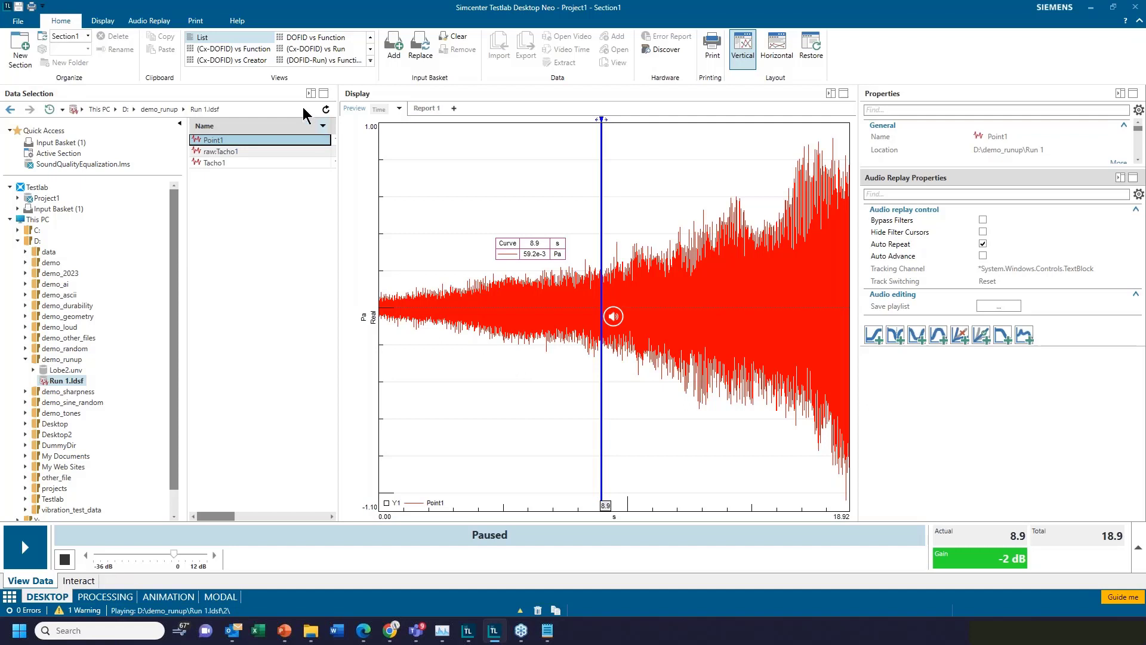
Turn on the live A-weighted spectrum and replay Point1, pausing at 15.7 s.
left_click(156, 20)
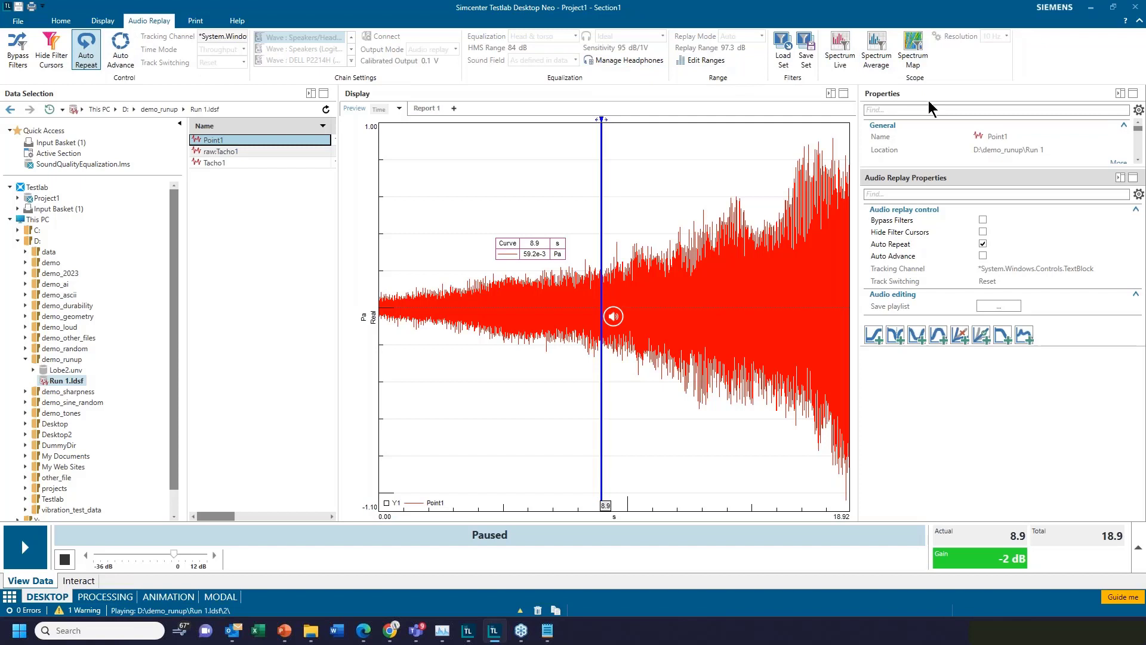
left_click(842, 49)
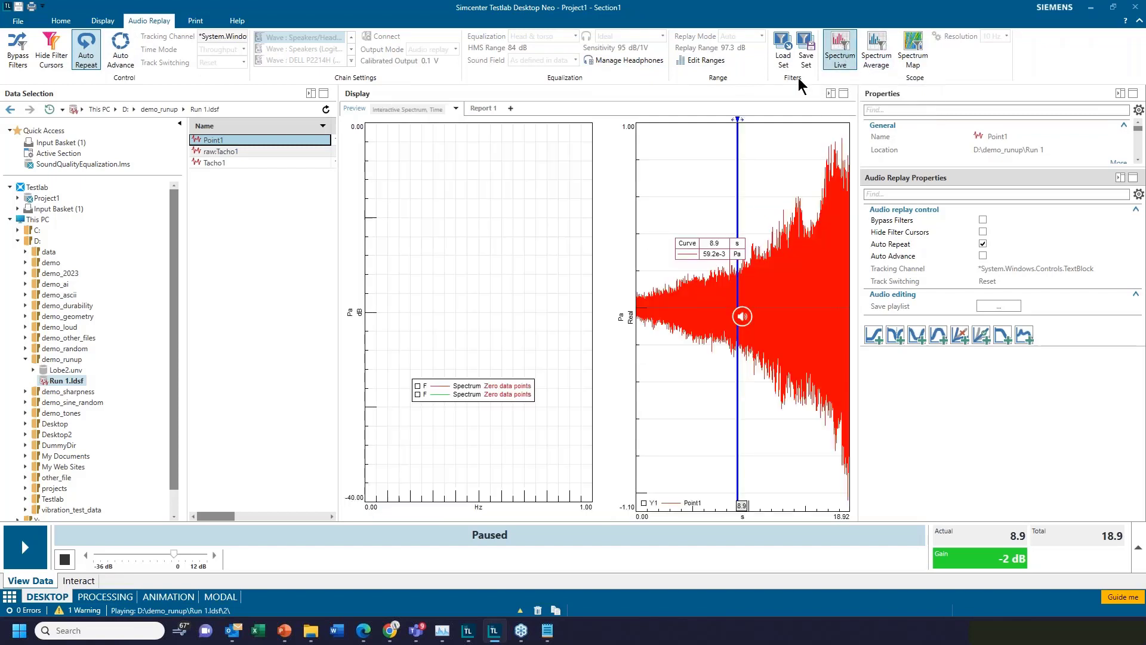
left_click(25, 547)
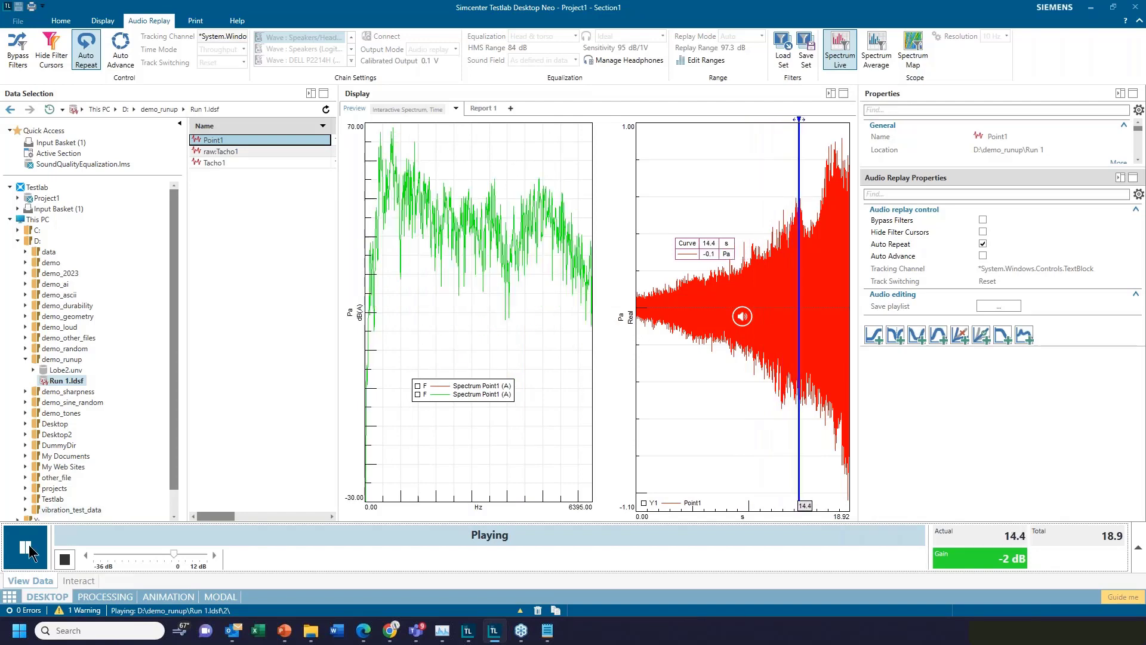
left_click(28, 550)
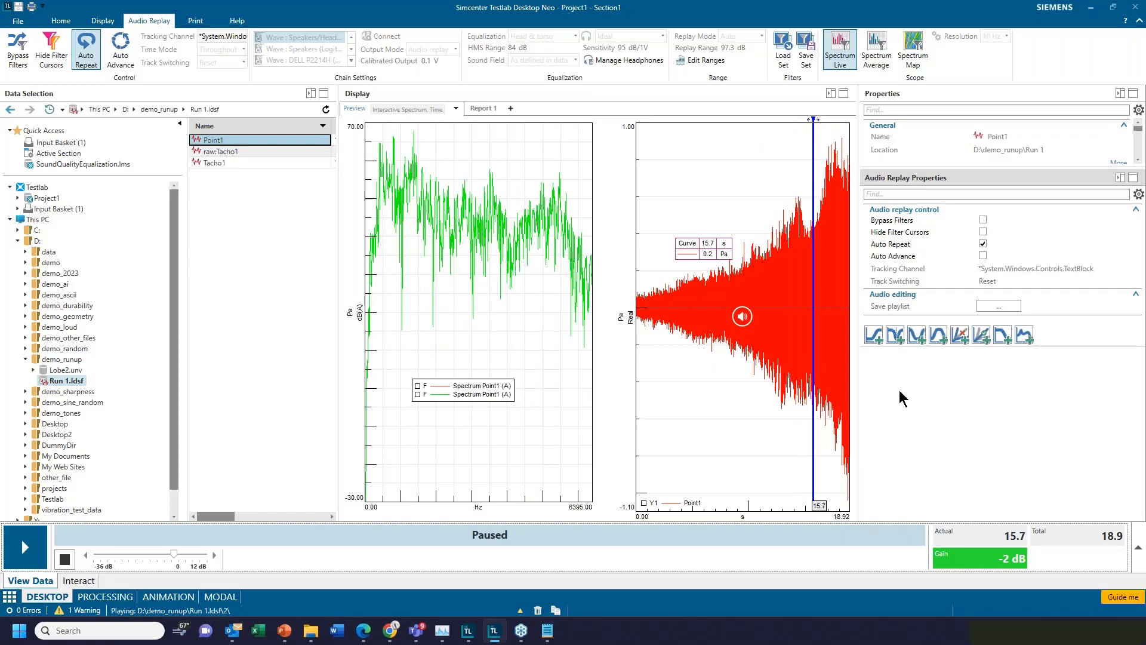
Auto-hide both property panels, then keep Audio Replay Properties open with Properties collapsed.
left_click(1119, 177)
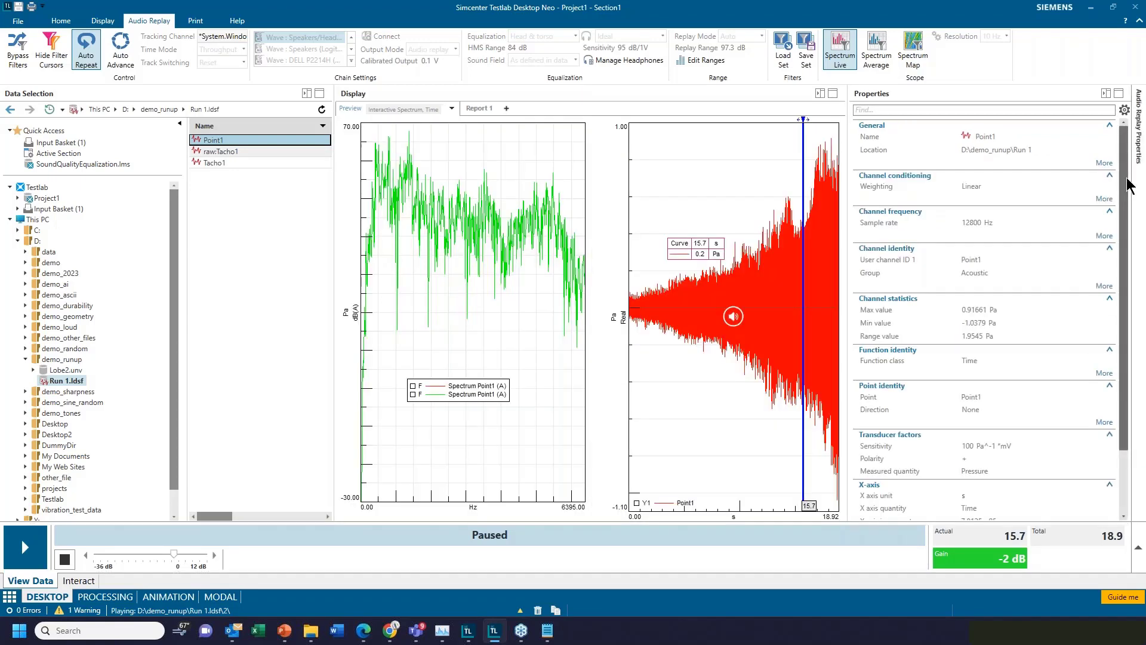
left_click(1108, 94)
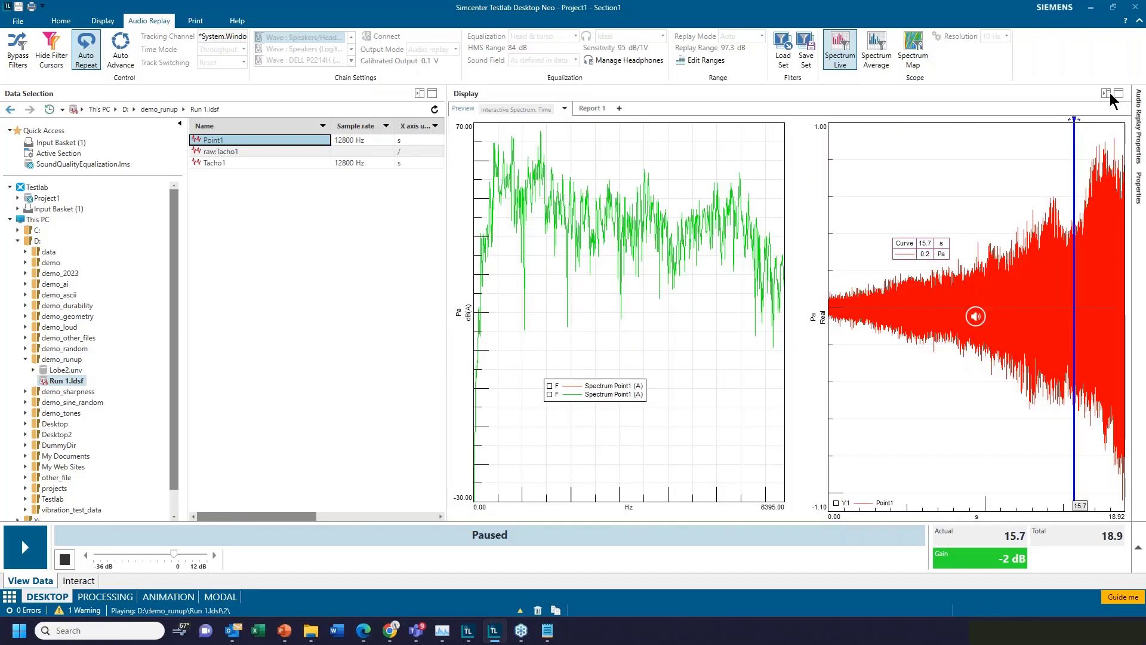
left_click(1139, 99)
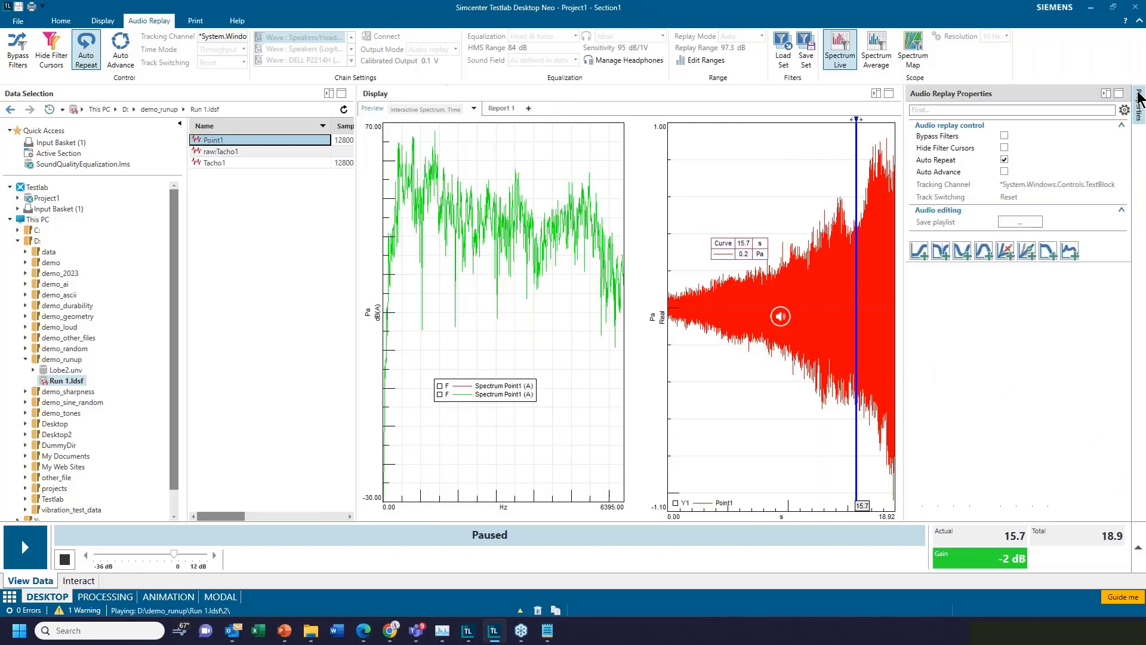
left_click(1140, 98)
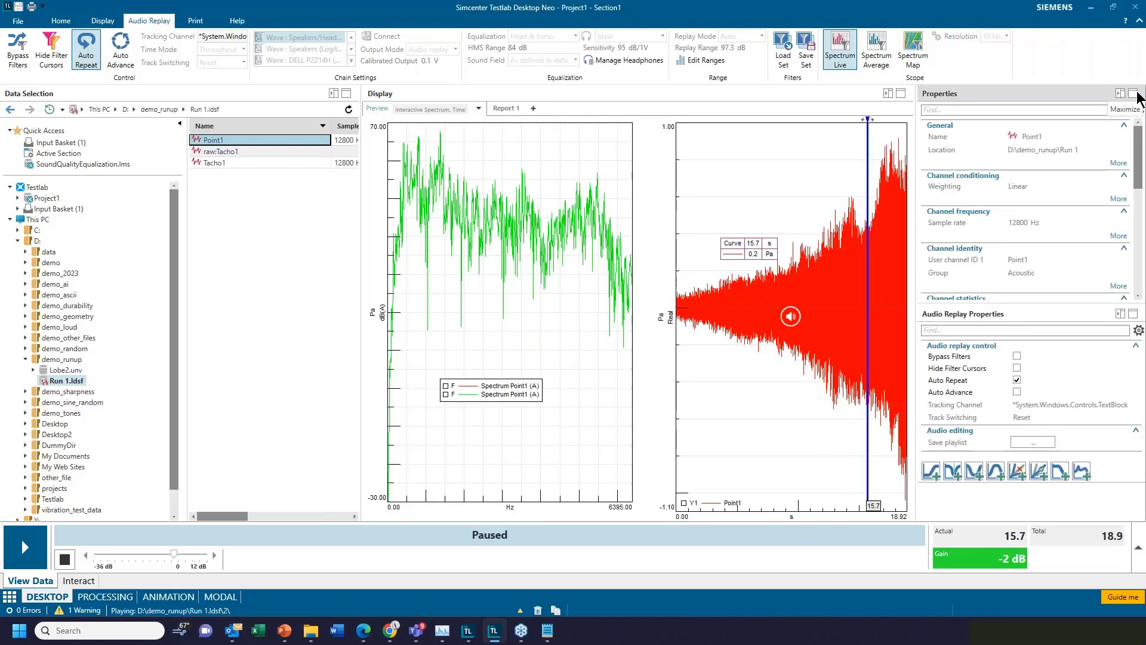
left_click(1134, 94)
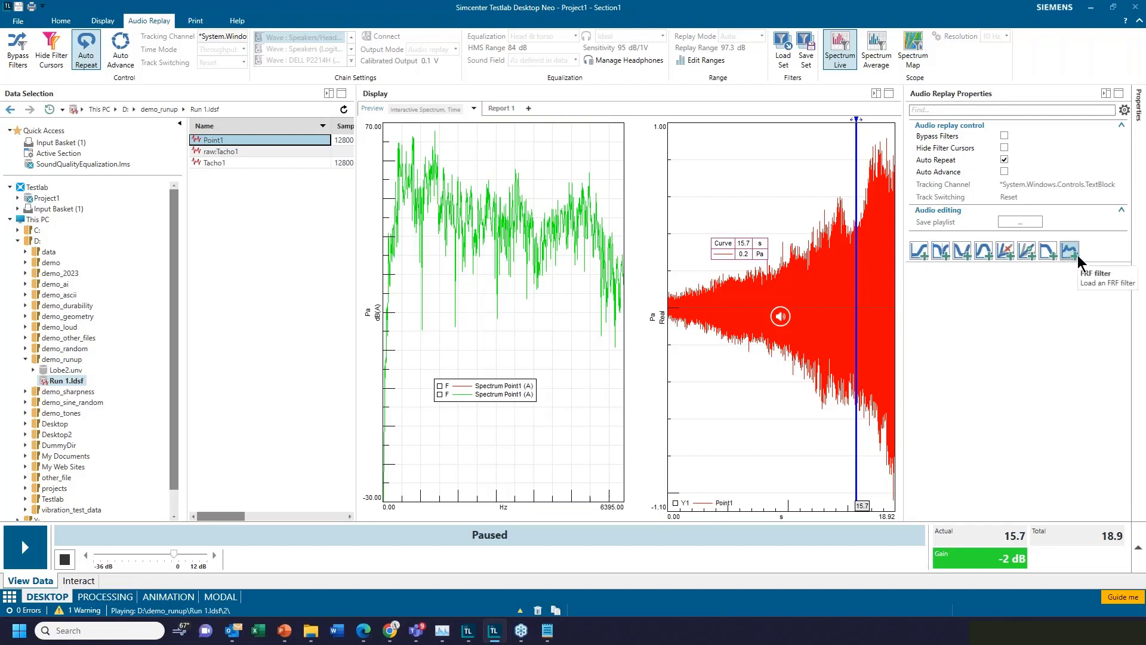
Add a band-stop filter, drag it to 2121.11–3830.67 Hz during replay, then bypass it.
left_click(962, 252)
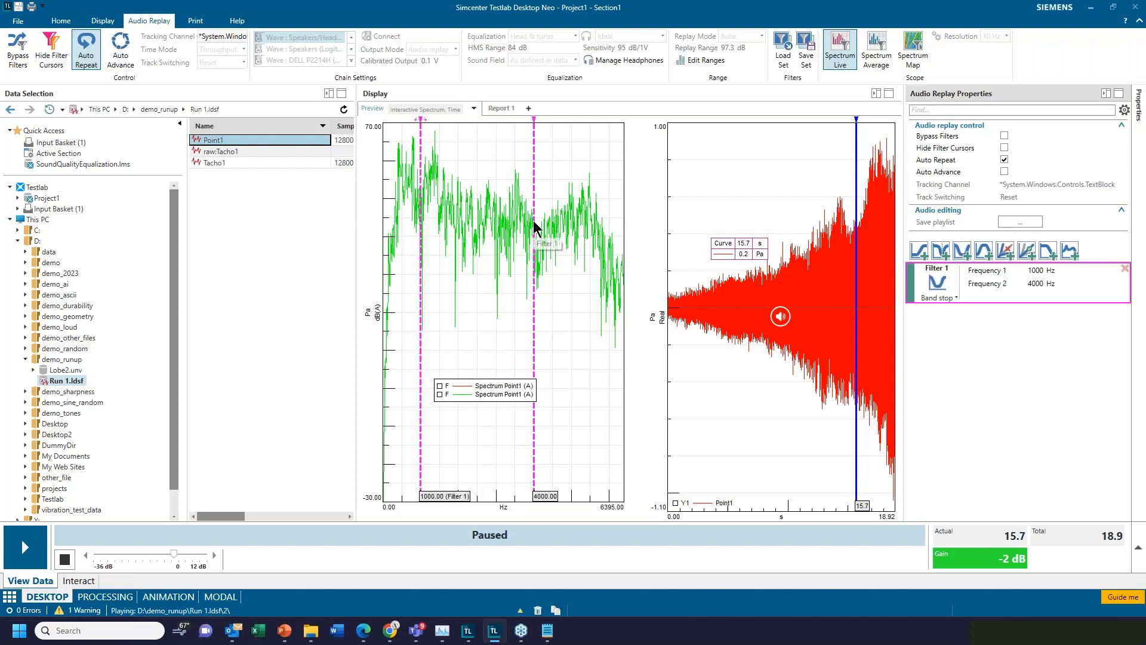
left_click_drag(534, 225, 466, 225)
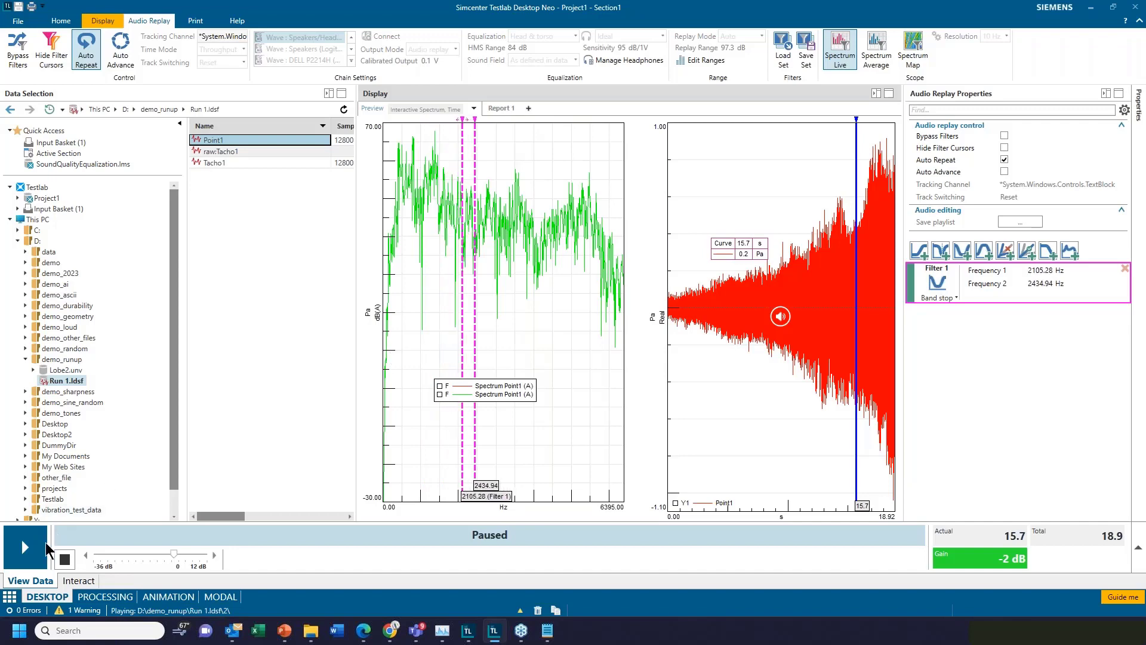
left_click(43, 547)
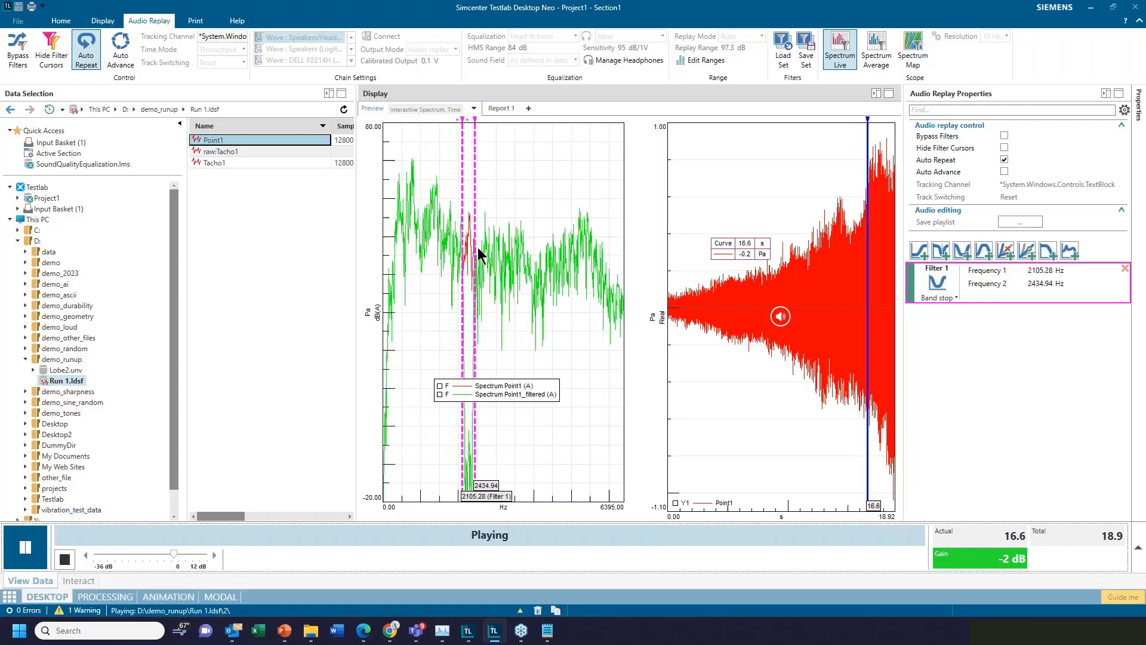
left_click_drag(474, 249, 526, 257)
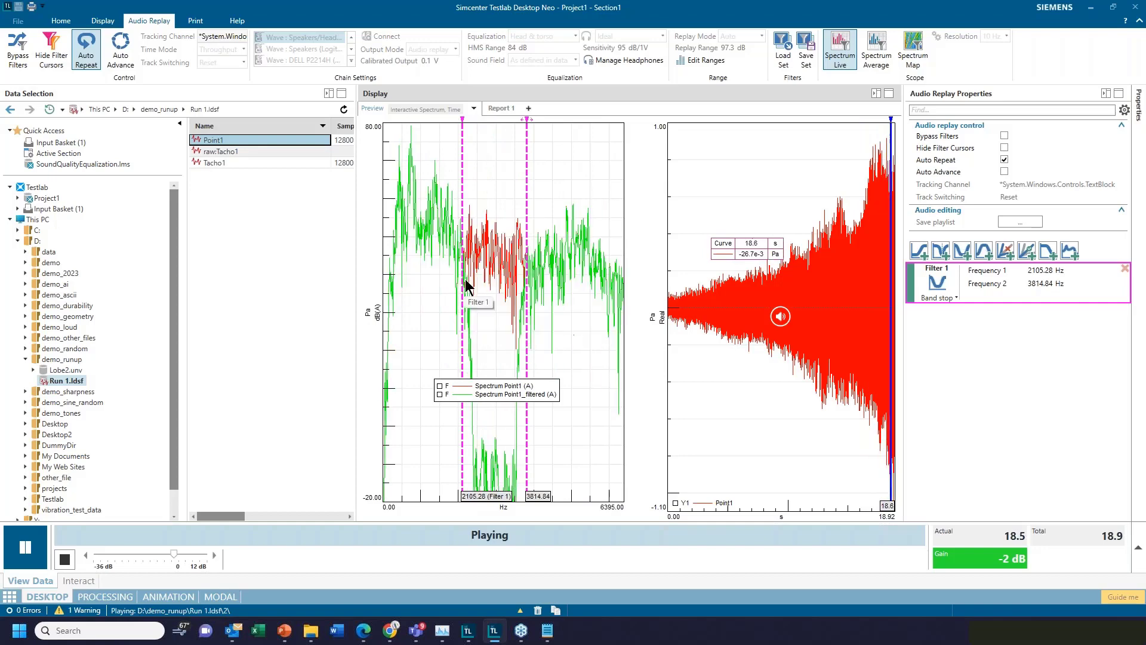
mouse_move(466, 287)
left_mouse_down()
mouse_move(424, 287)
mouse_move(485, 290)
mouse_move(475, 293)
left_mouse_up()
left_click(25, 548)
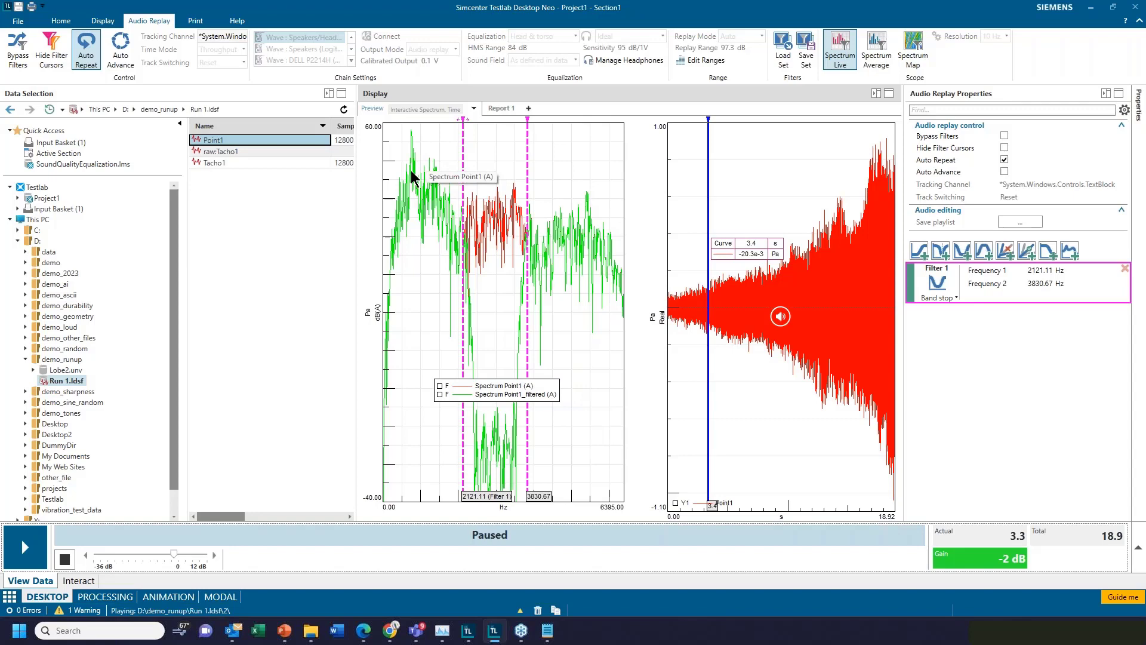
left_click(911, 289)
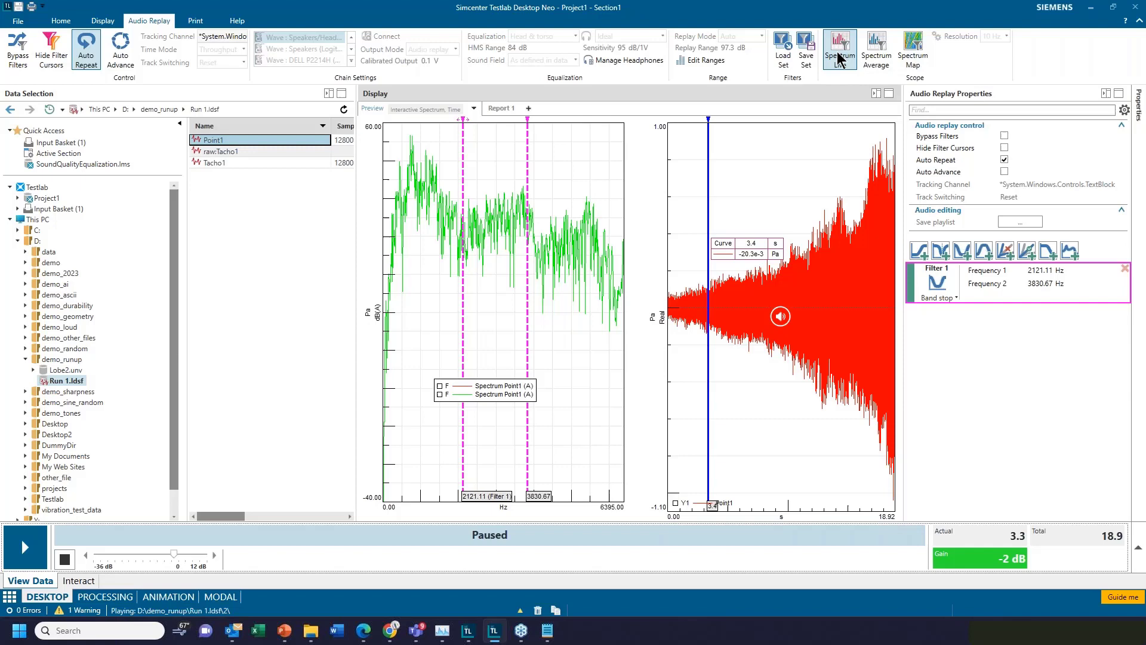
Swap the live spectrum for a spectrum map and shift the stop band toward 1692–2129 Hz.
left_click(838, 58)
left_click(911, 51)
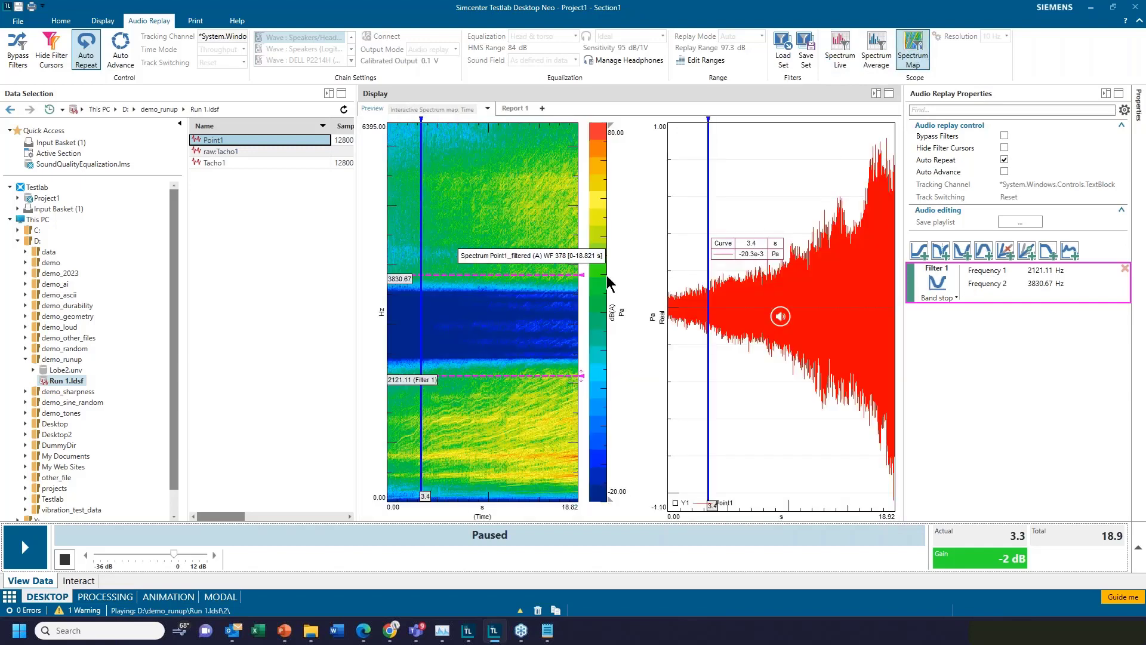
left_click_drag(548, 275, 540, 357)
scroll(521, 379, "up", 3)
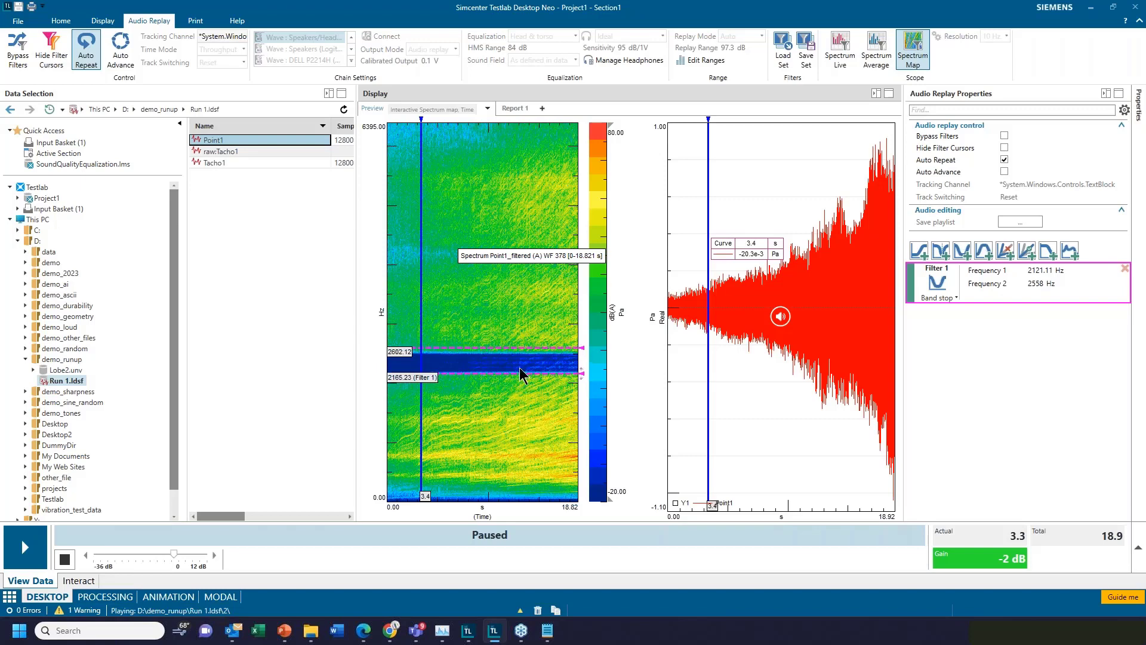
scroll(519, 379, "down", 5)
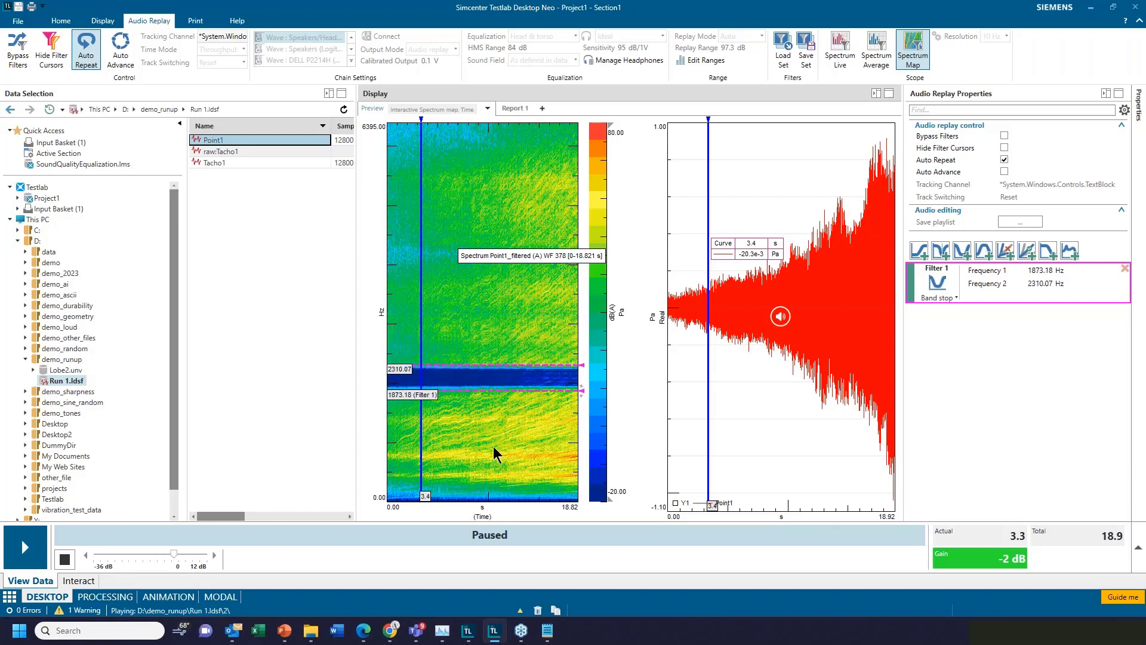
Replay with the shifted band, widen the display, pause at 11.1 s, and hide the spectrum map.
left_click(25, 548)
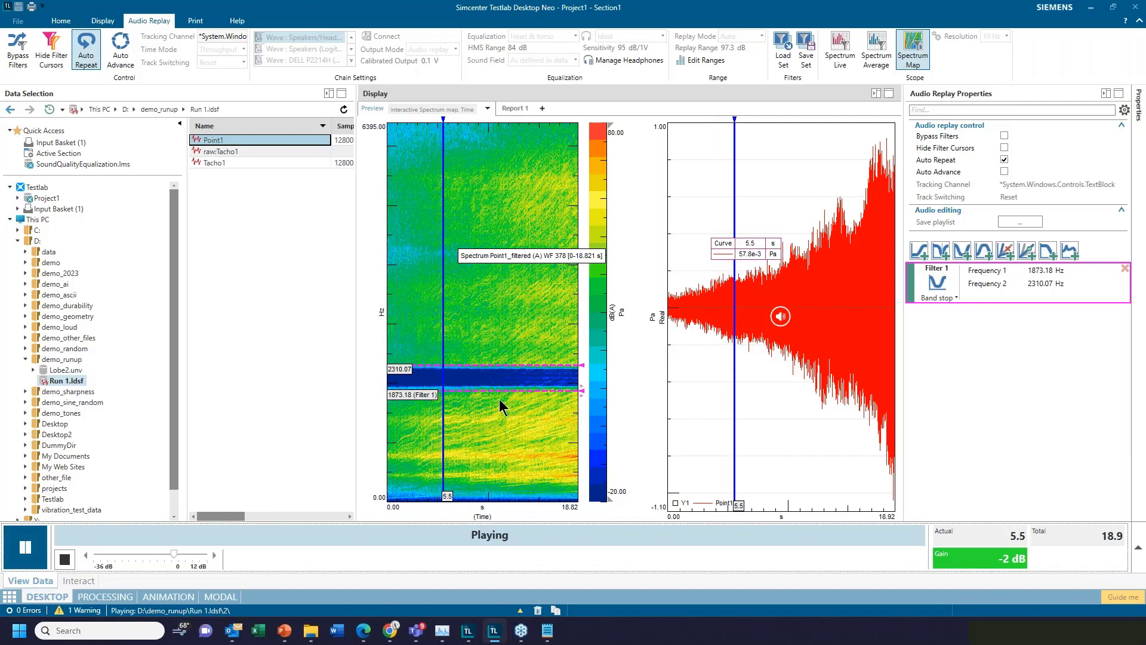
scroll(504, 402, "down", 4)
scroll(495, 435, "up", 2)
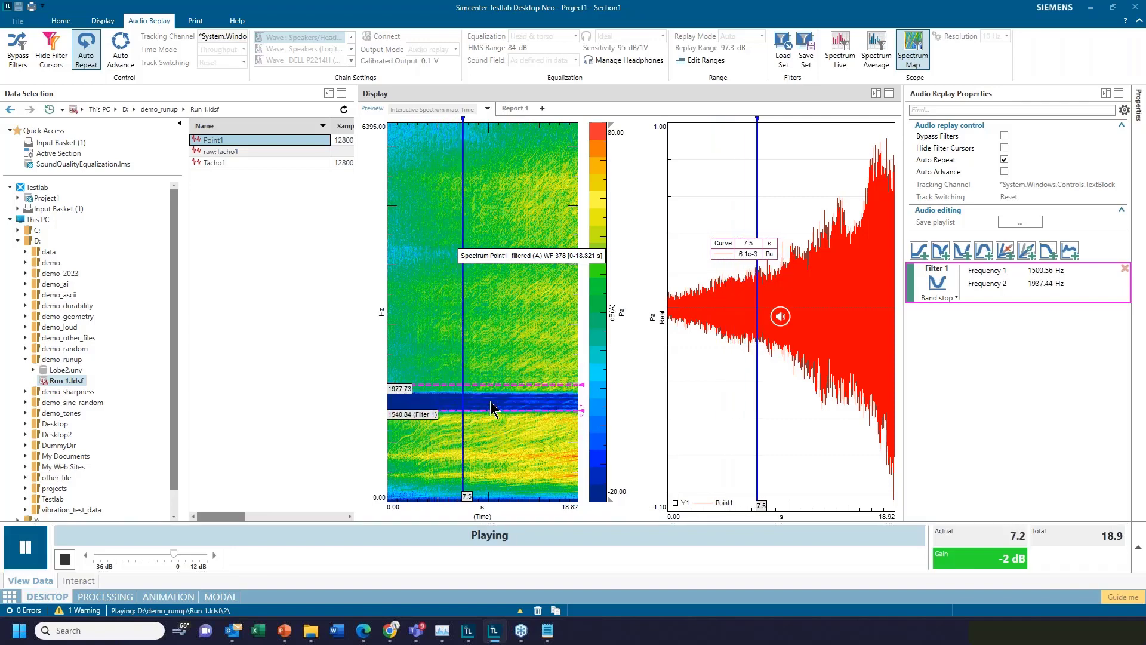
left_click_drag(356, 331, 290, 323)
left_click(25, 547)
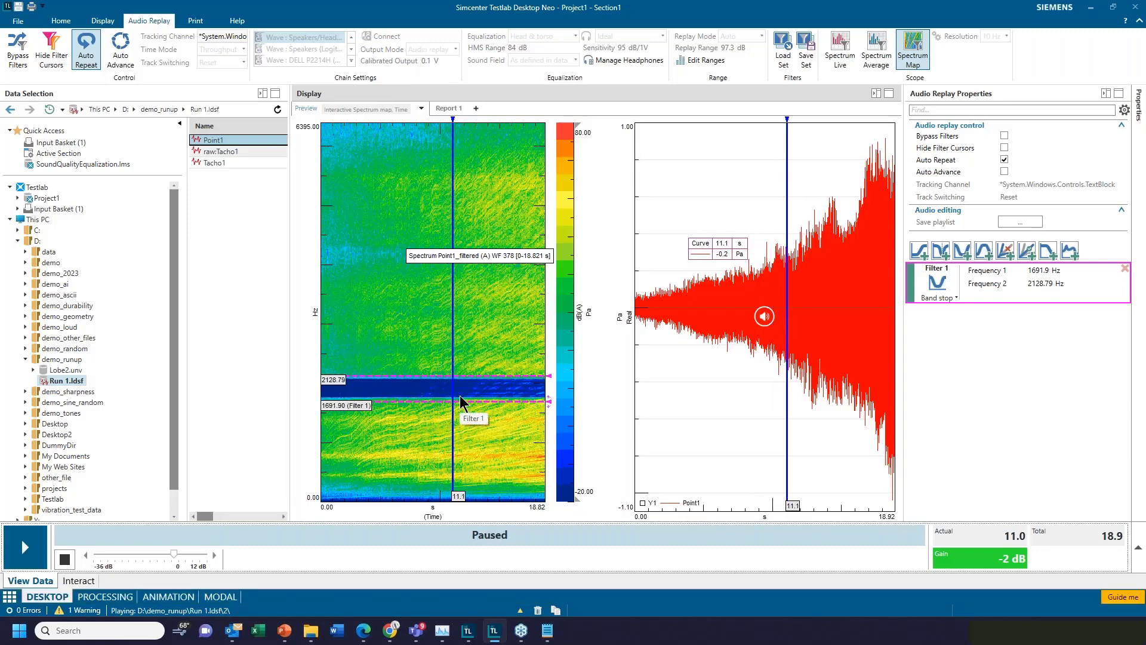
left_click(915, 55)
Bring back the spectrum map, switch off Filter 1, and zoom the map to 0–3535 Hz.
left_click(915, 55)
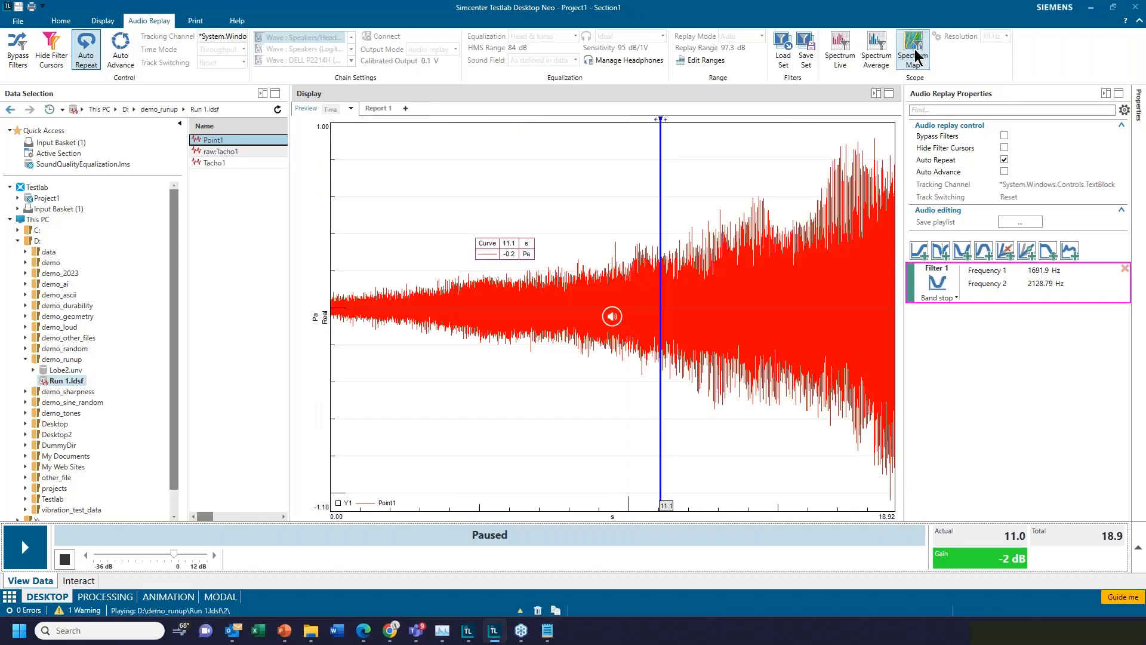
left_click(915, 56)
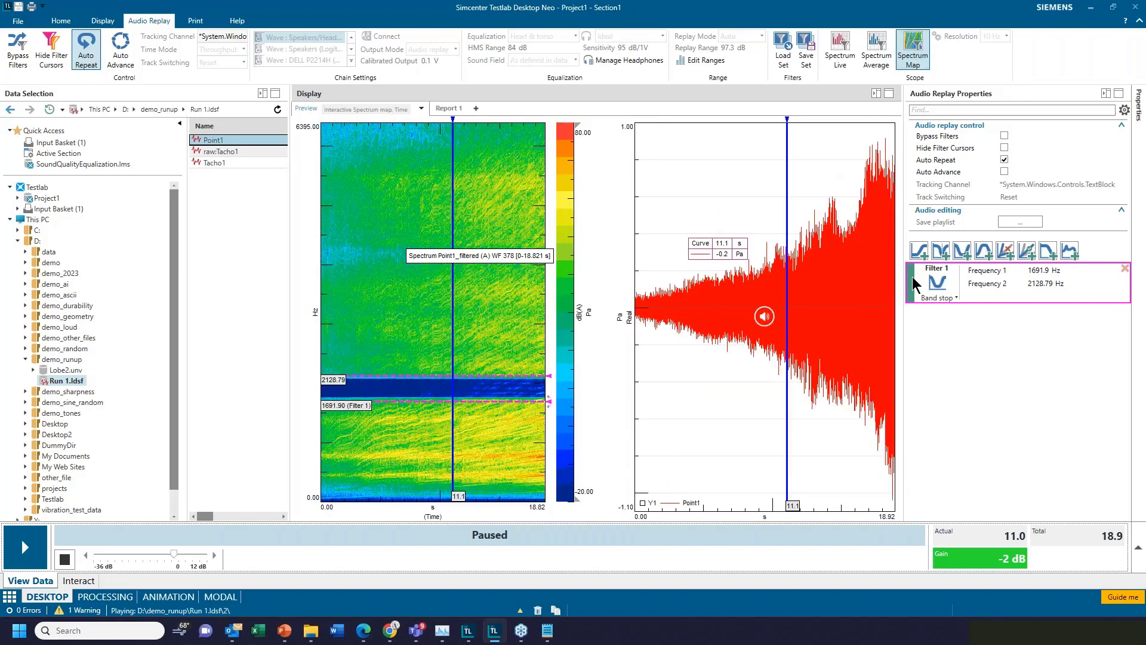
left_click(916, 287)
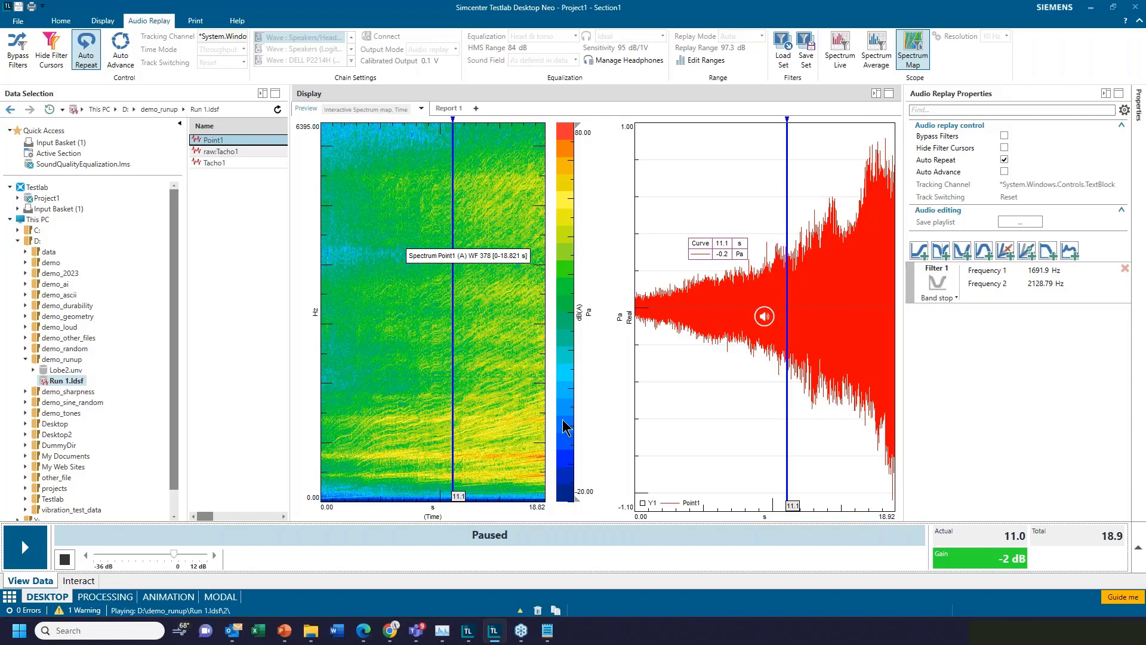
left_click_drag(515, 293, 523, 498)
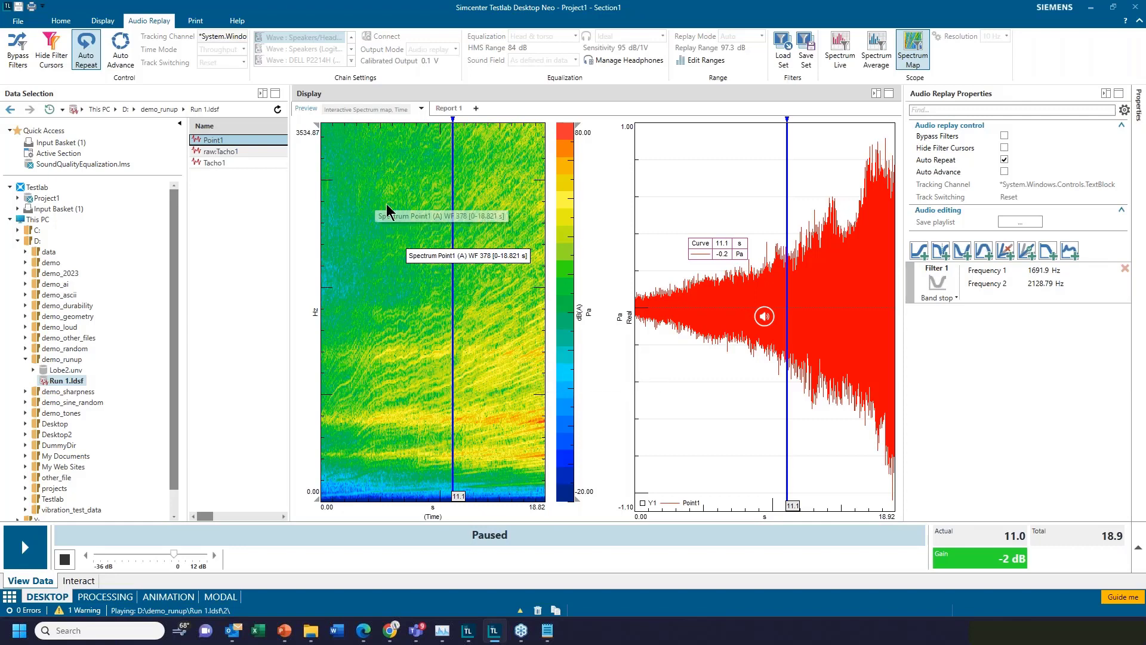
Stop replay and clear the Tracking Channel so the map plots against Tacho1 rpm (981.48–3486.63 rpm).
left_click(65, 560)
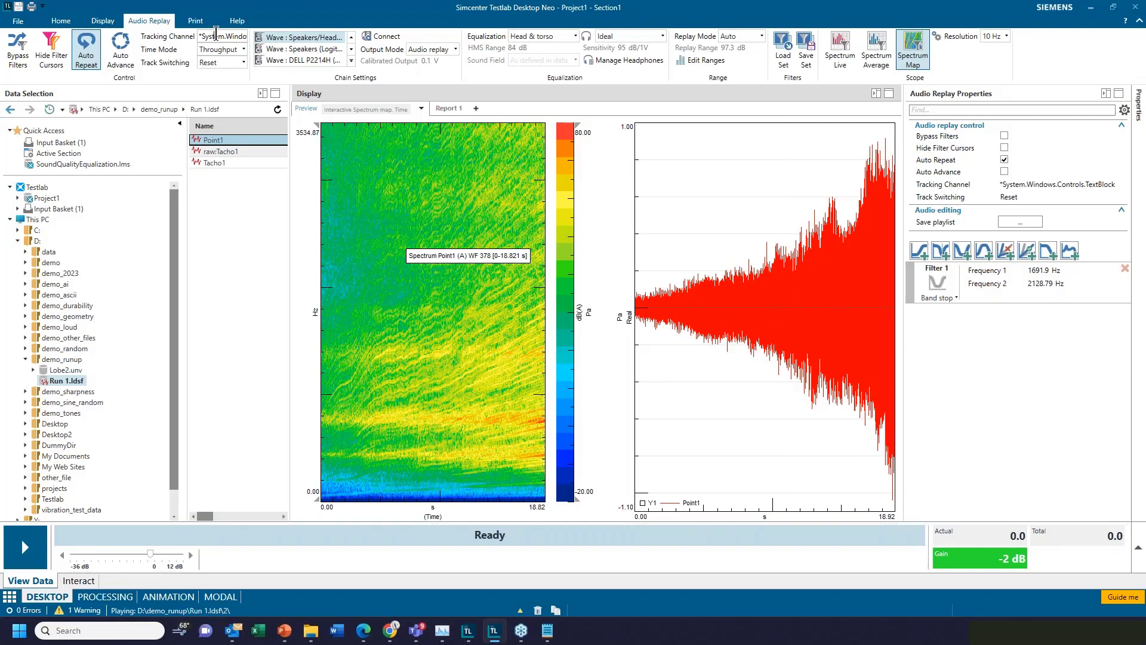
double_click(213, 36)
left_click_drag(226, 36, 293, 40)
key("BackSpace")
key("Return")
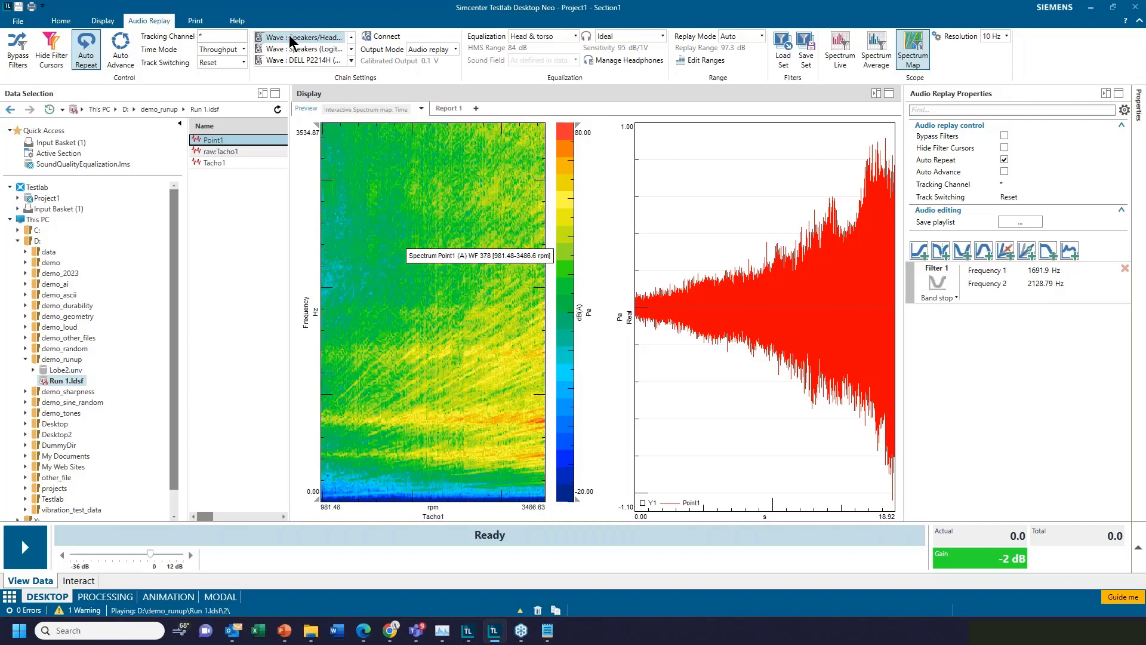
left_click(201, 36)
key("BackSpace")
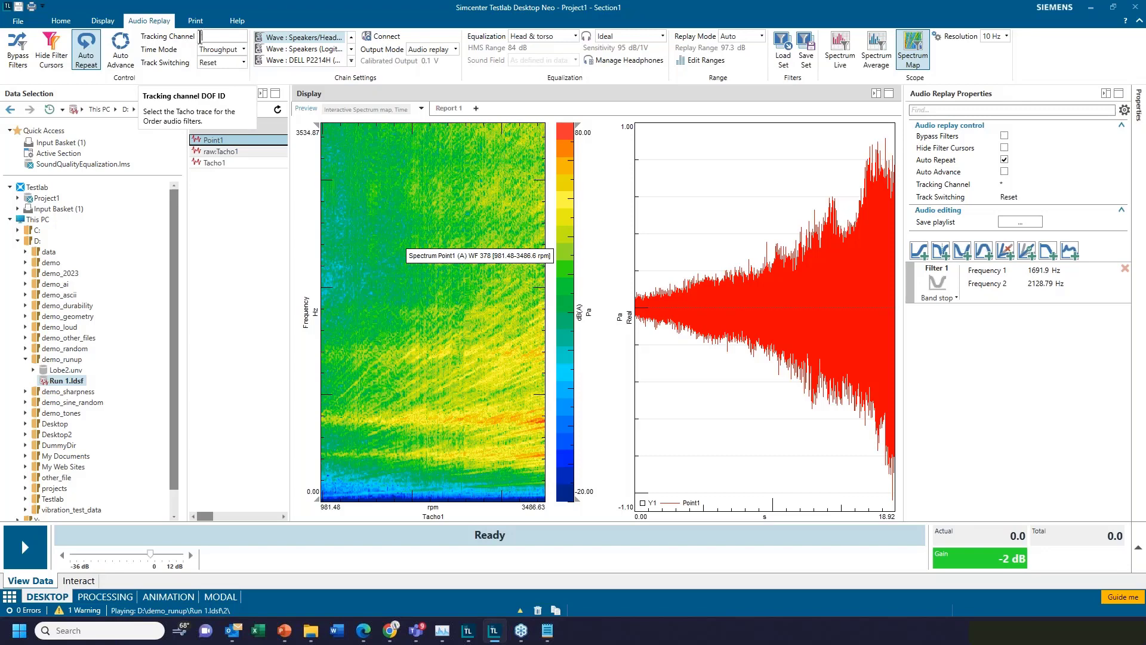
left_click_drag(197, 140, 215, 173)
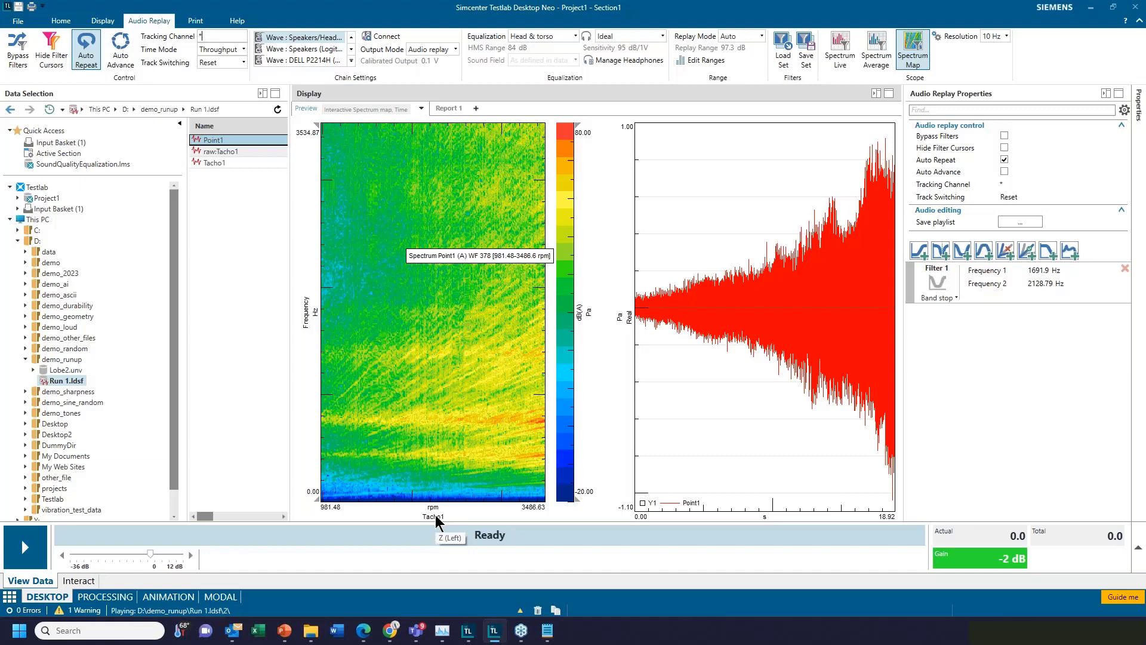
Add order-stop Filter 2 on order 23.29, replay briefly, and confirm its -40 dB gain.
left_click(1004, 251)
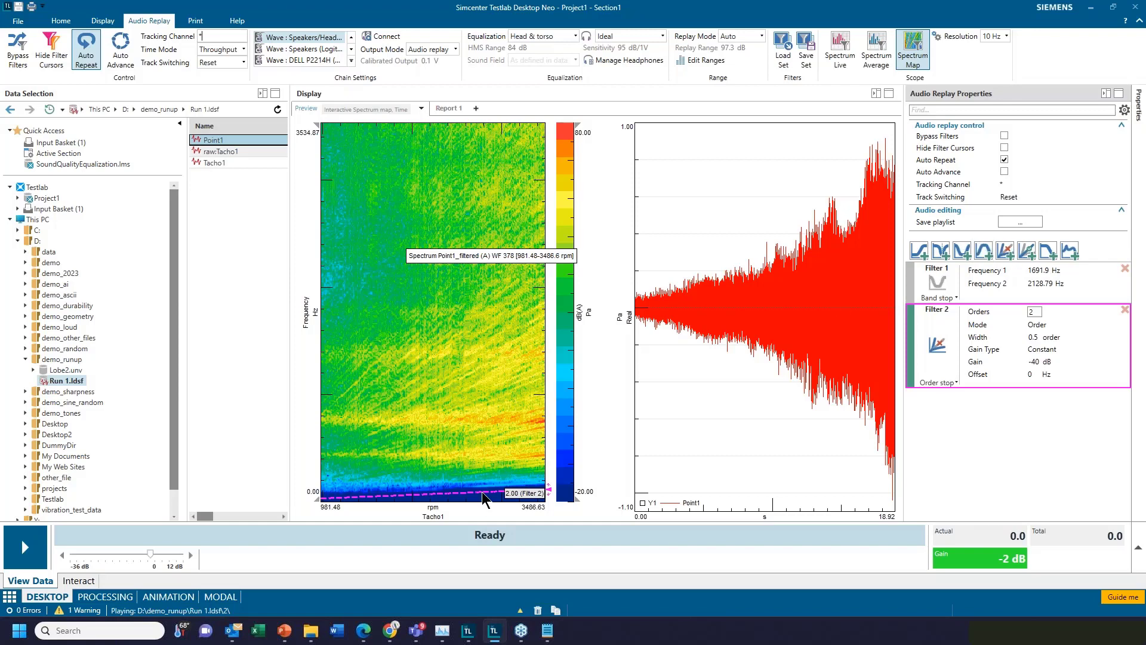
left_click_drag(484, 491, 460, 408)
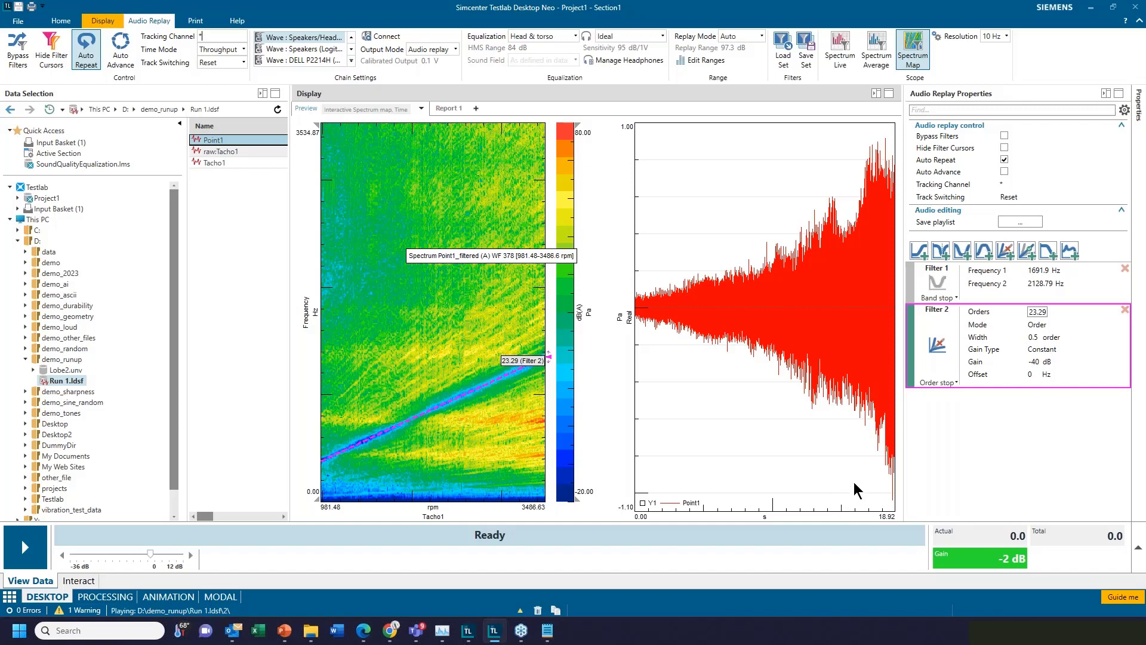
left_click(36, 557)
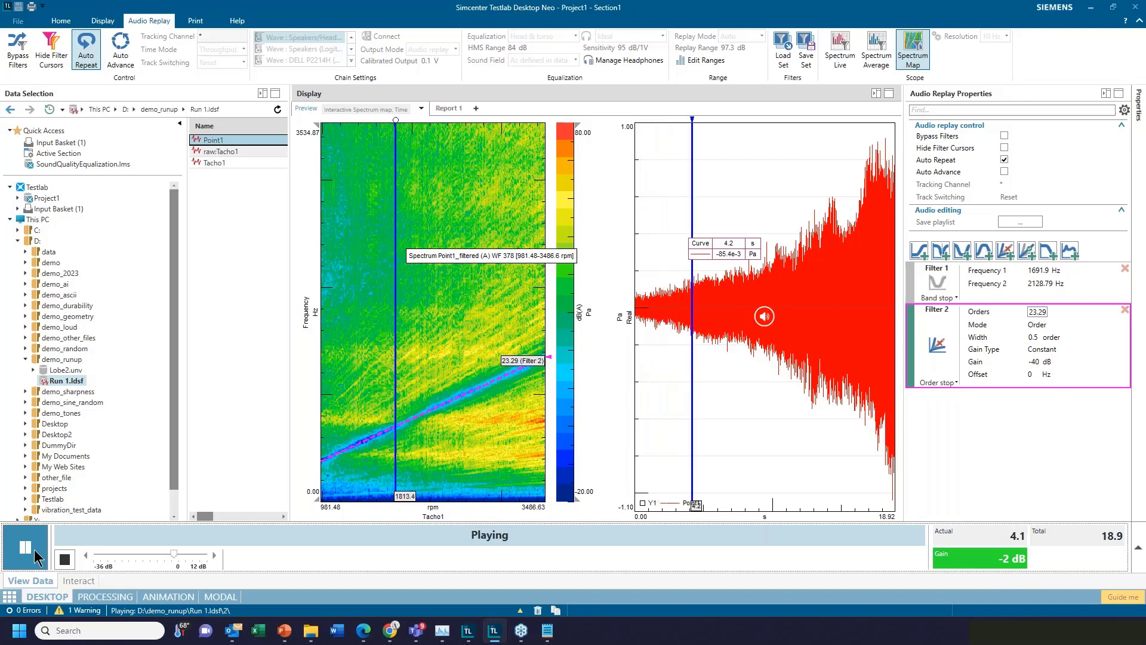
left_click(37, 557)
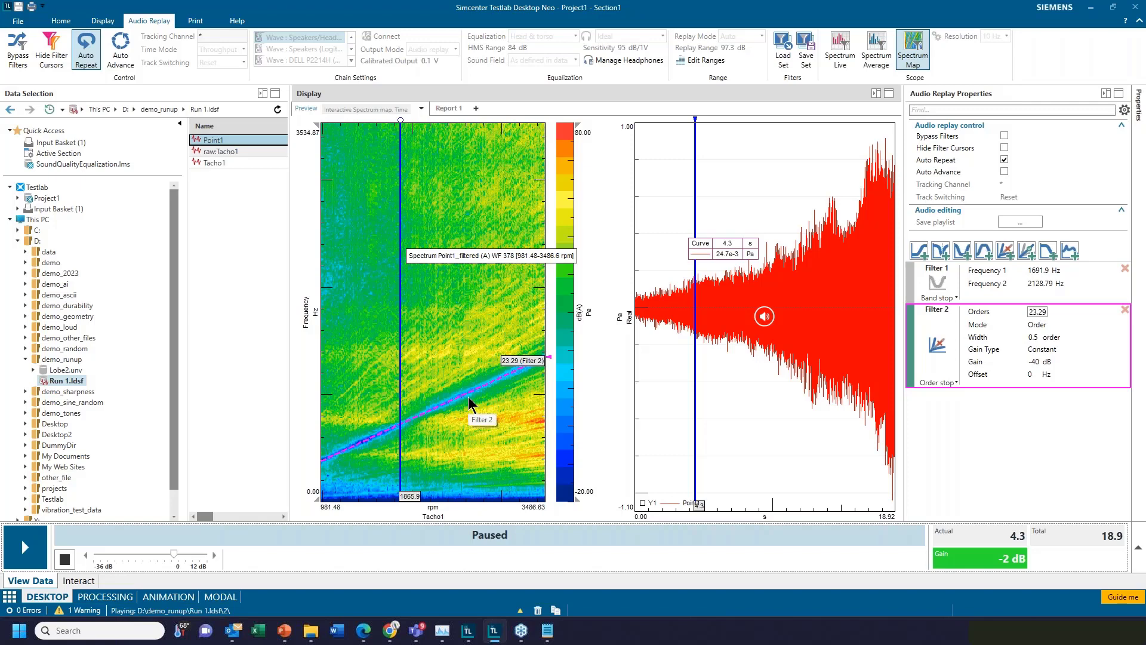
left_click(1036, 362)
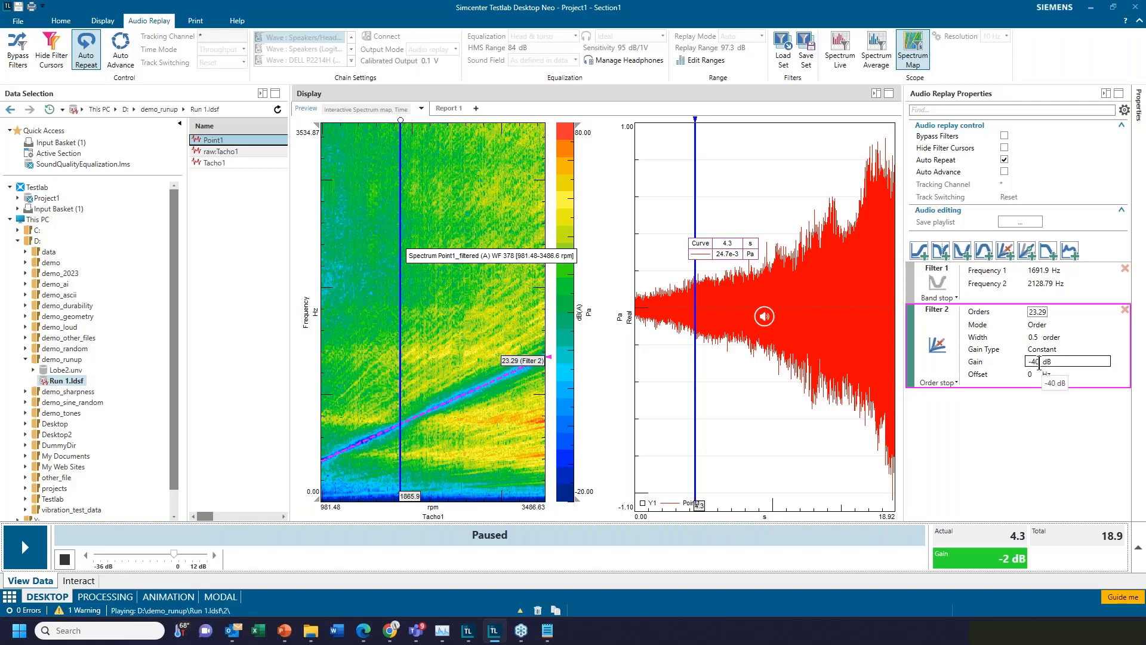
key("Return")
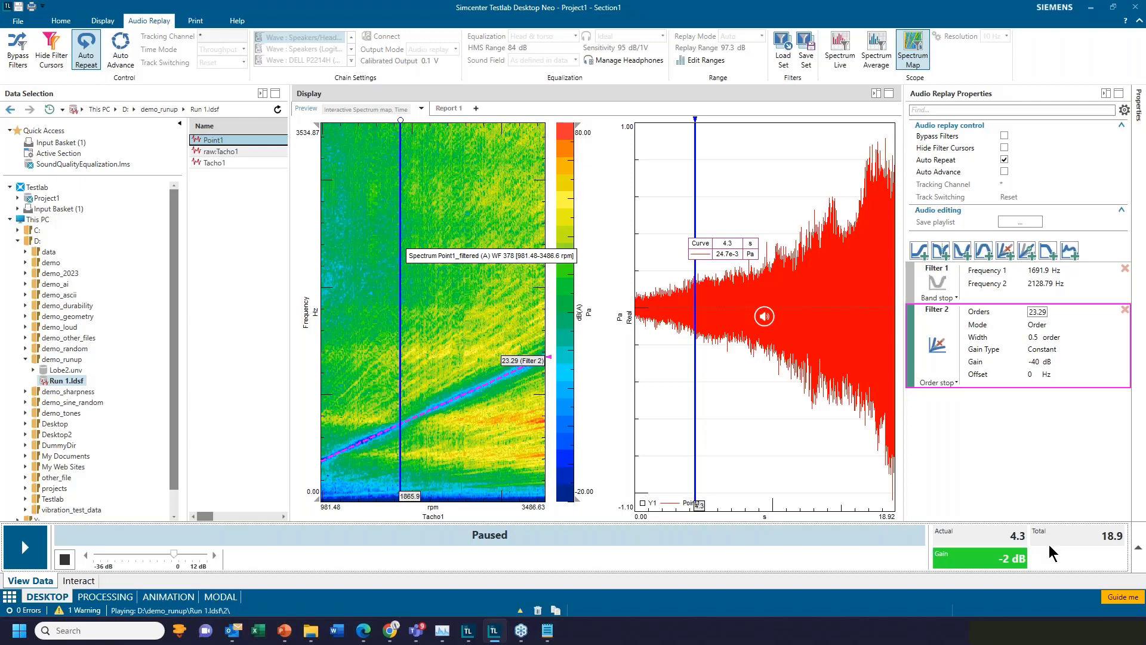
Set Filter 2's Gain Type to Profile.
left_click(1057, 347)
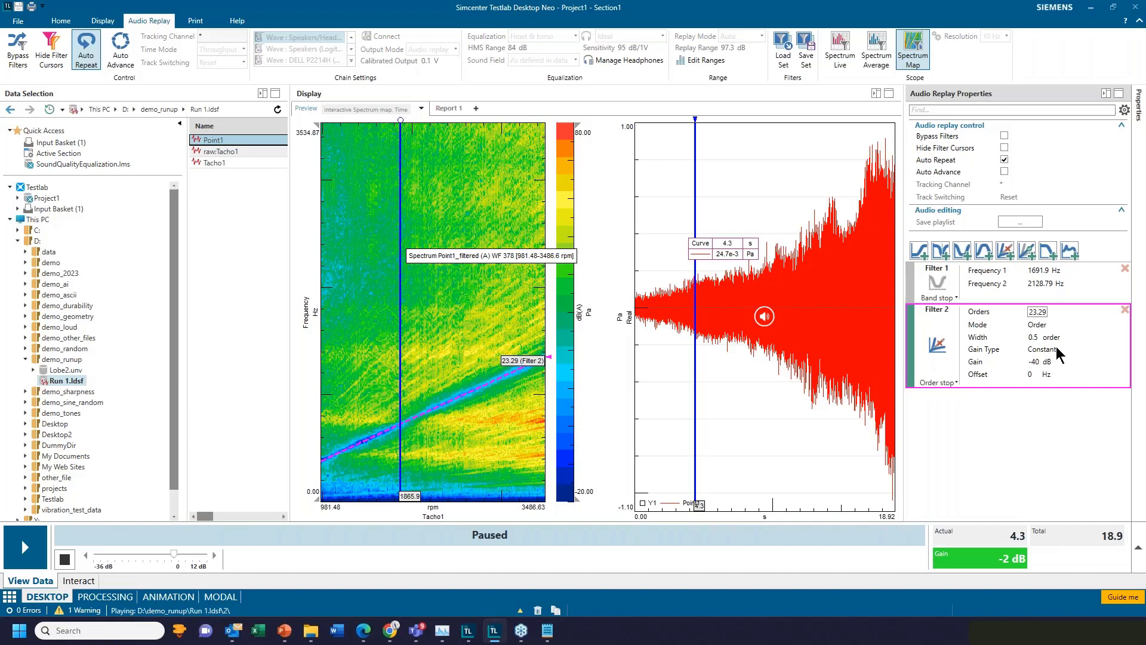
left_click(1055, 346)
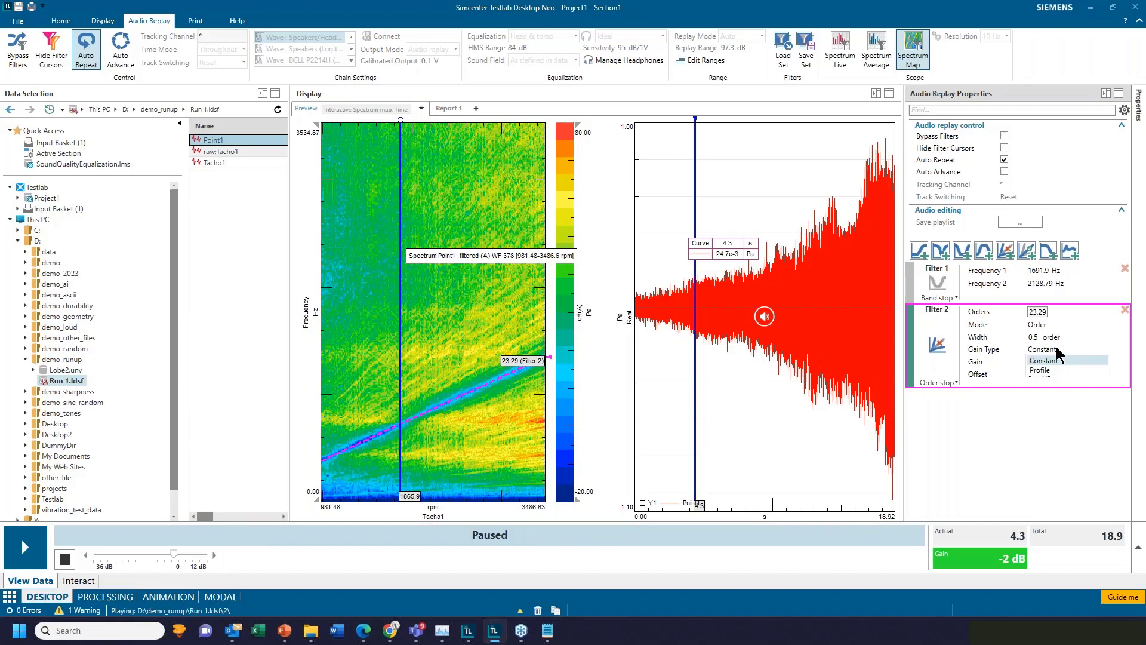
left_click(1057, 360)
left_click(1057, 364)
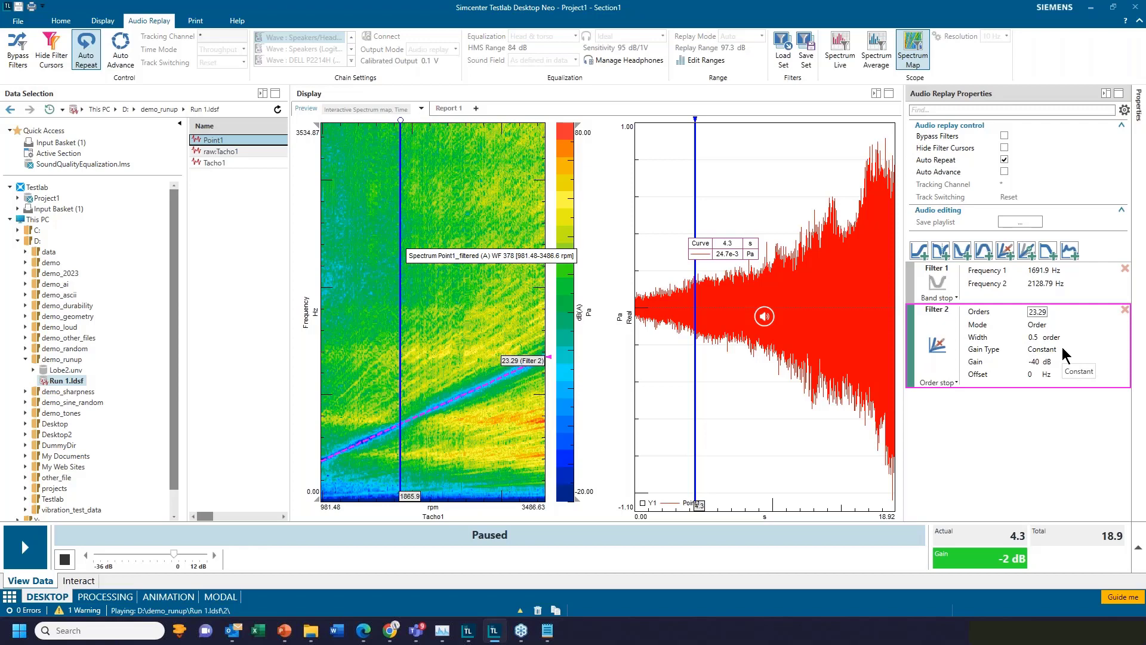
left_click(1062, 350)
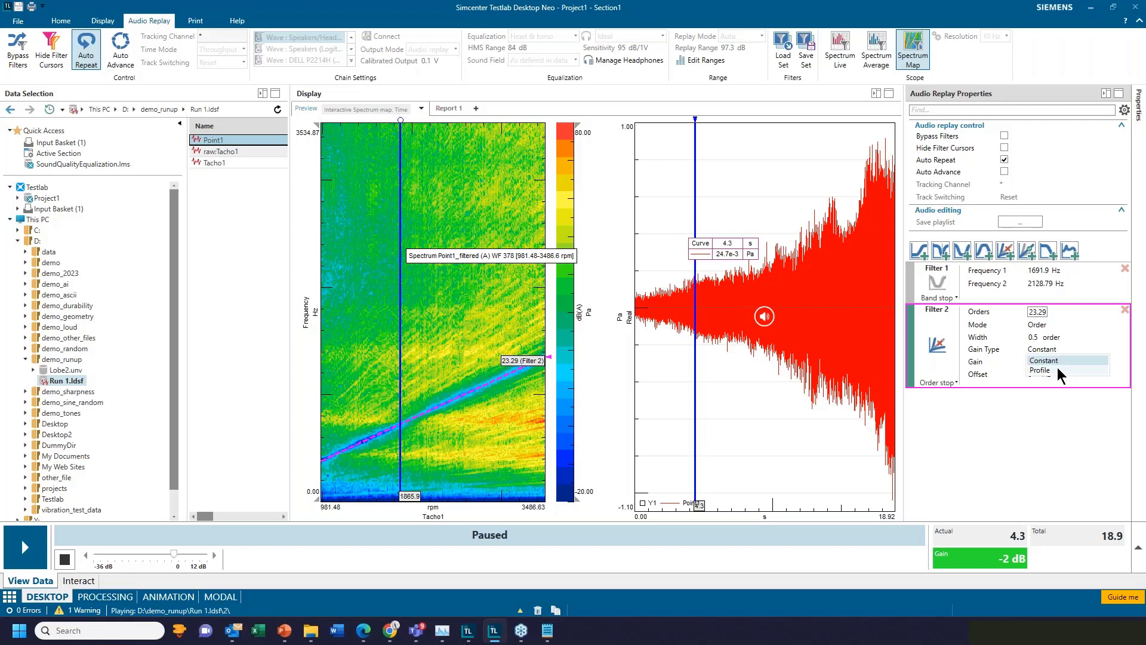
left_click(1057, 369)
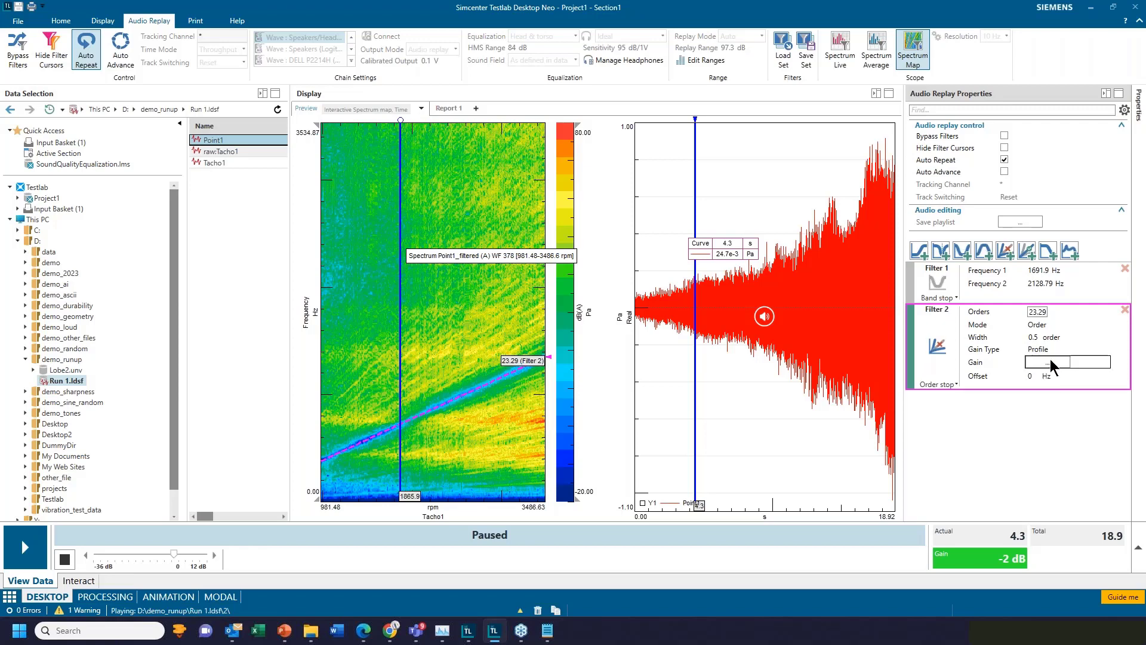
Add a fifth row at 10001 rpm and -40 dB to the gain profile.
left_click(1045, 361)
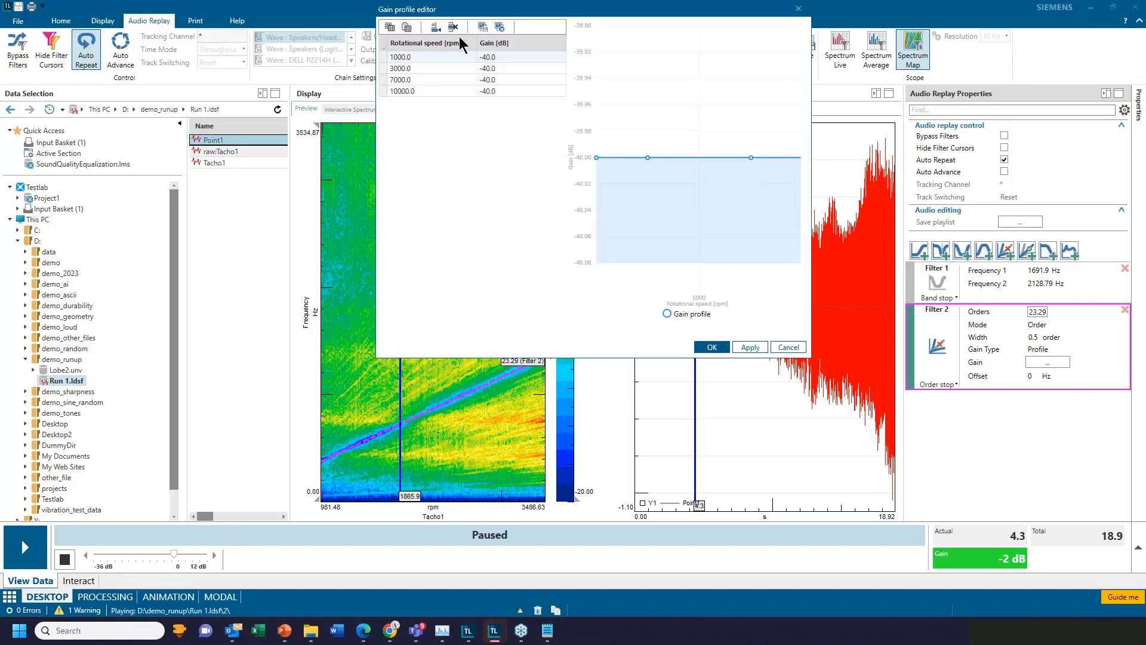
left_click_drag(620, 10, 645, 156)
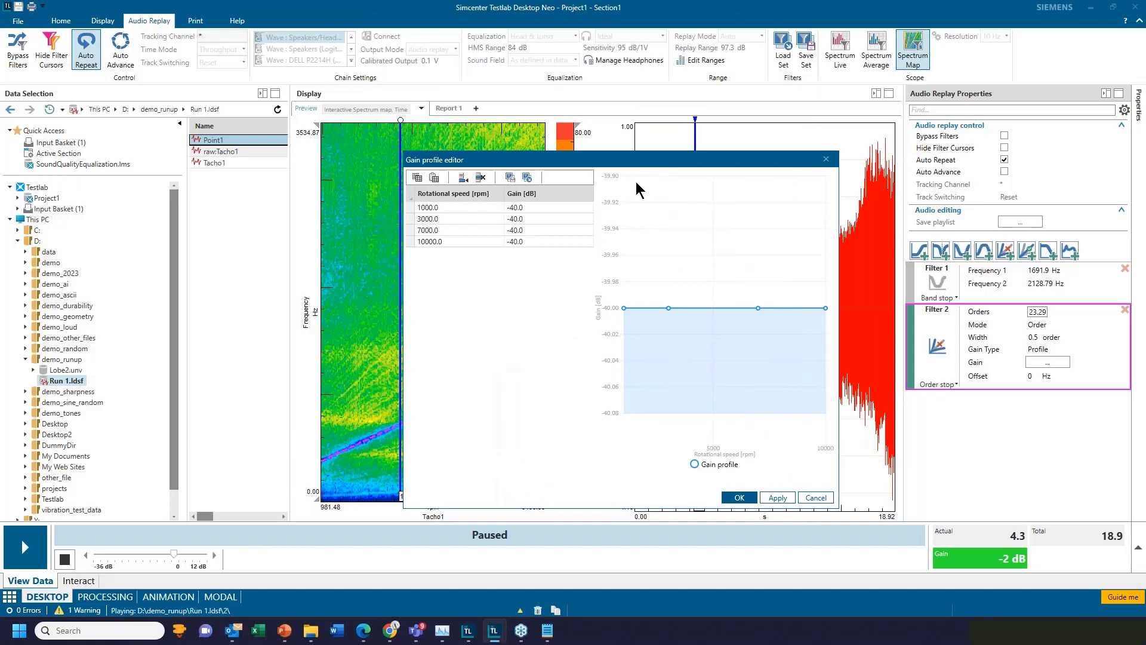
left_click(463, 178)
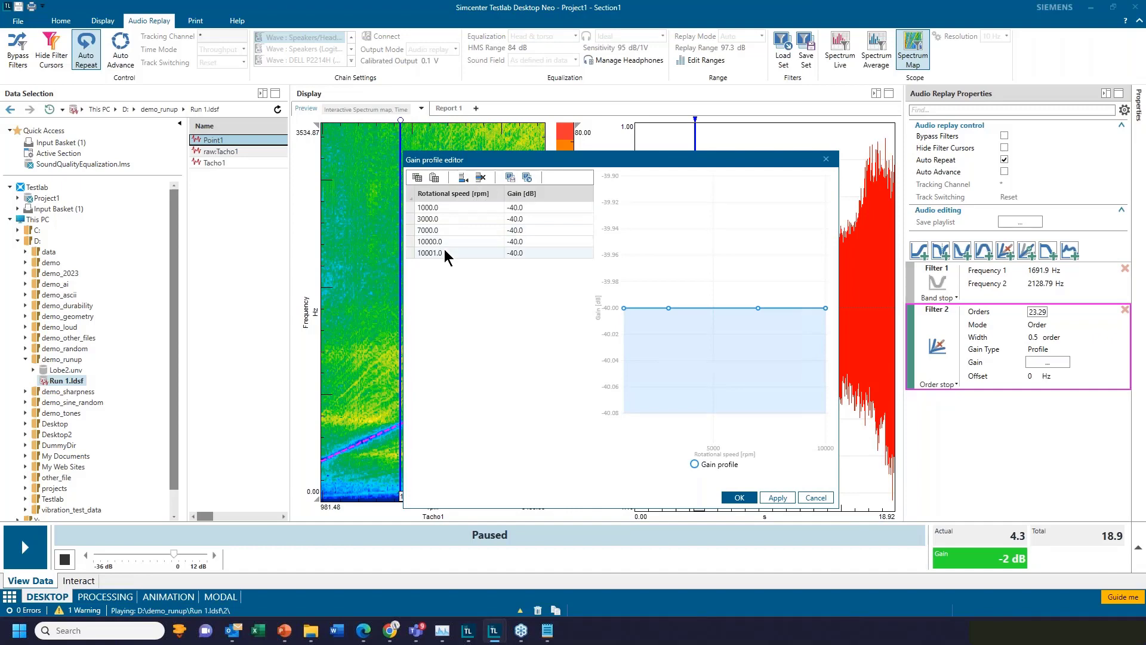
Change the second and third gain-profile speed points to 2000 and 3000 rpm.
left_click(439, 220)
left_click(438, 220)
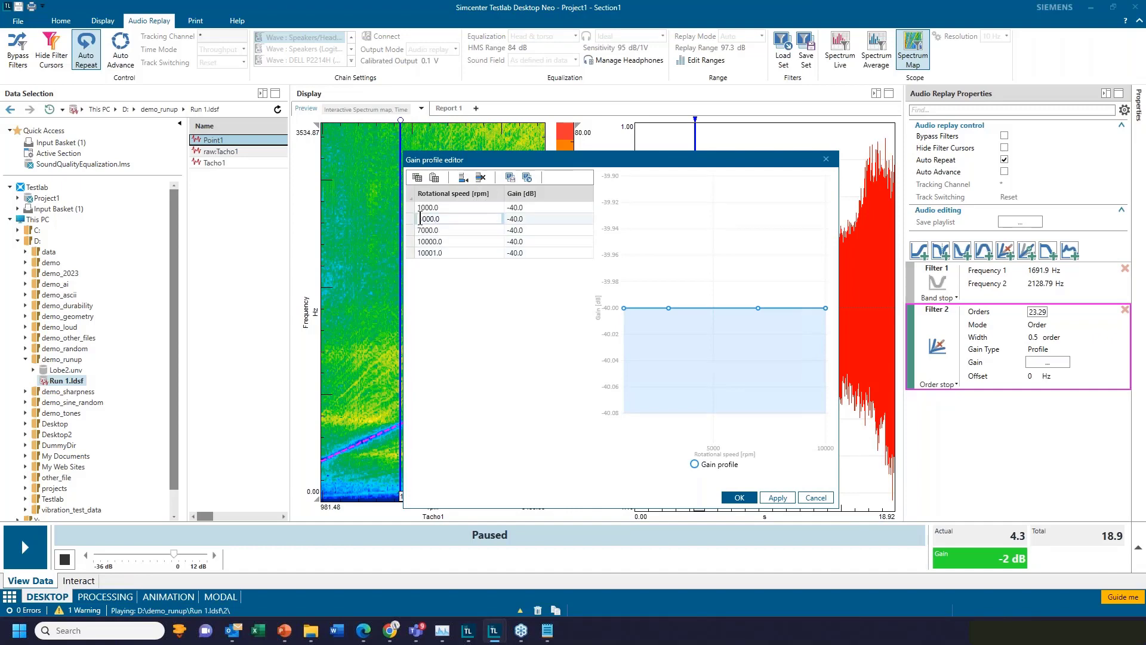
type("2")
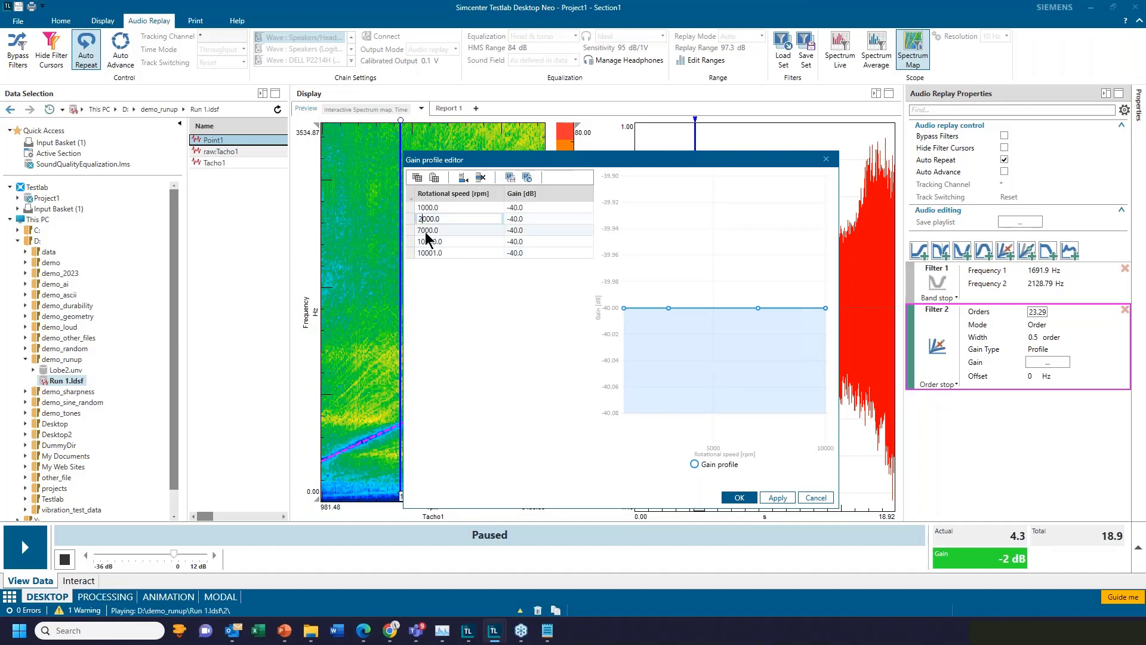
left_click(418, 230)
left_click(419, 230)
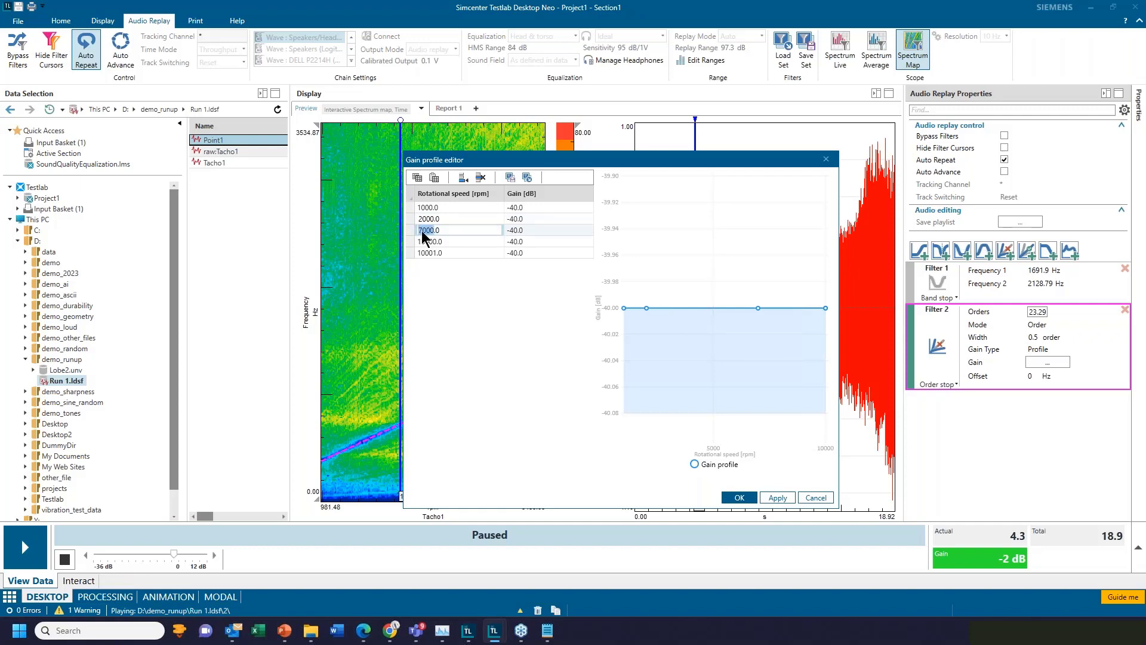
type("3")
left_click(421, 241)
Set the fourth and fifth speed points to 4000 and 5000 rpm.
left_click(421, 241)
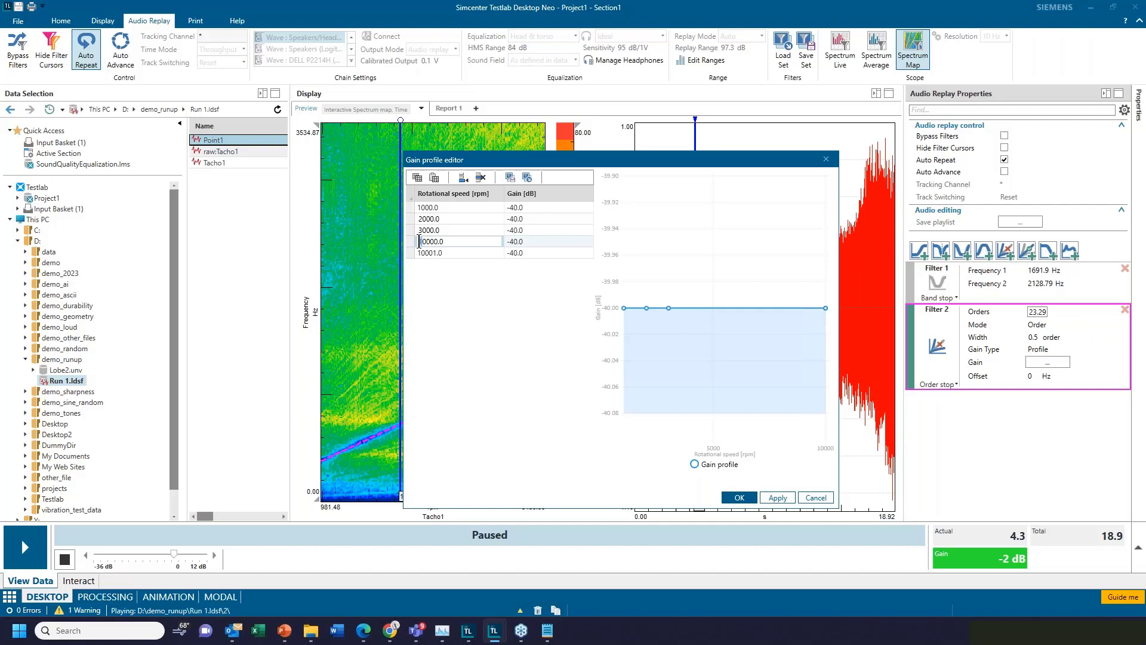
key("BackSpace")
type("4")
key("Return")
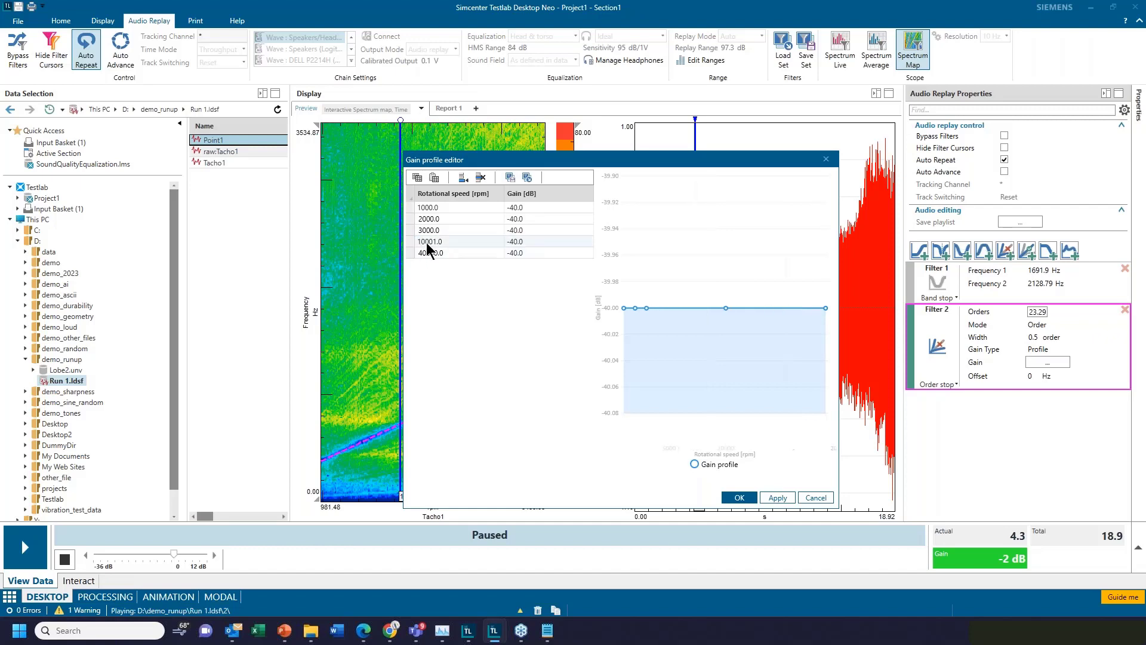
left_click(427, 241)
double_click(427, 241)
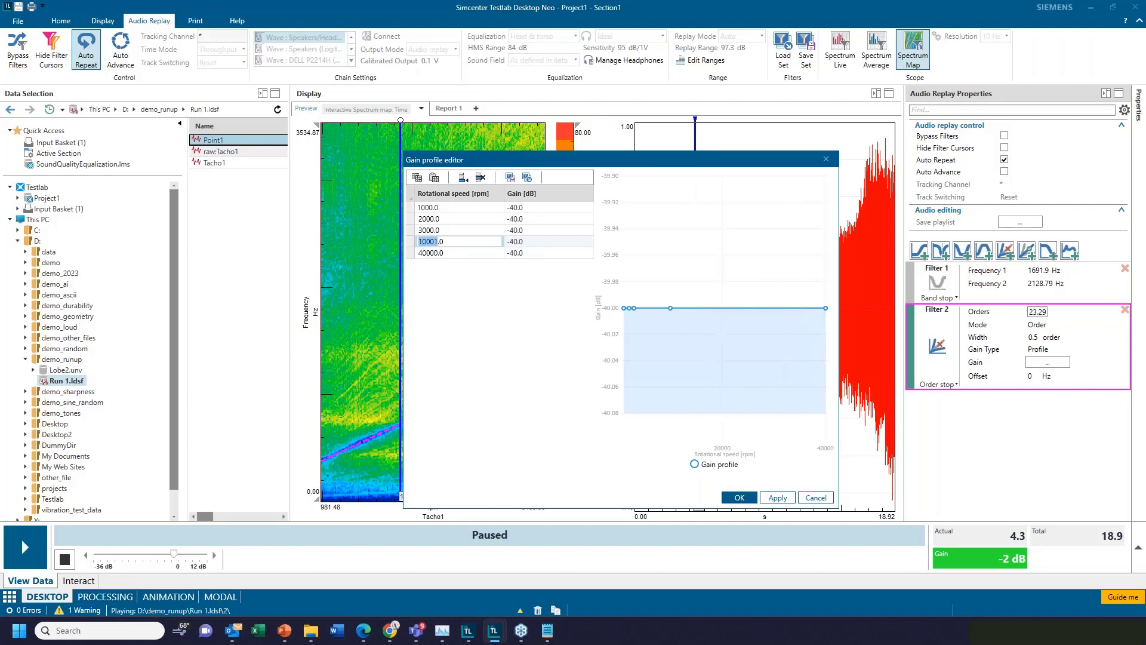
type("4000")
key("Return")
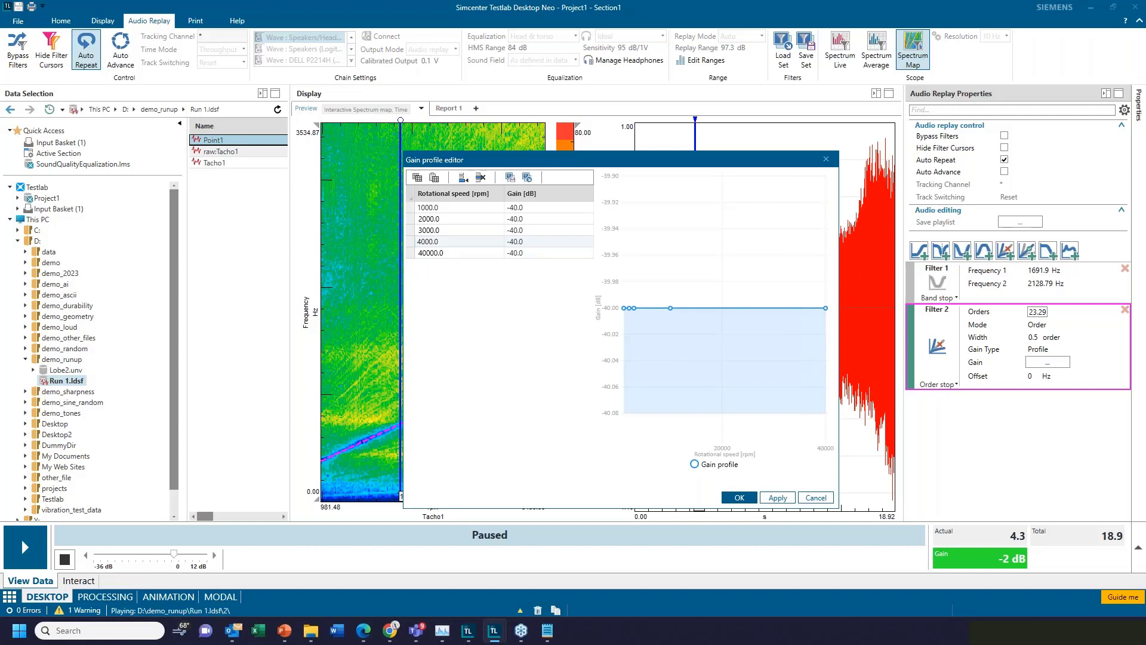
left_click(432, 253)
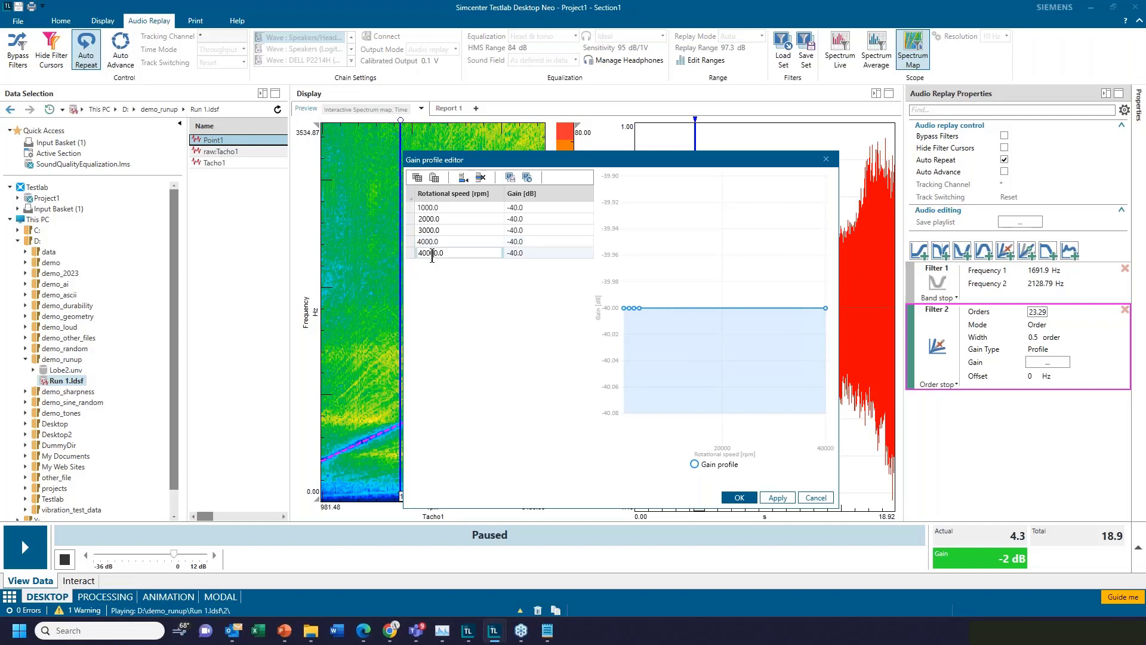
double_click(432, 254)
type("500")
type("0")
key("Return")
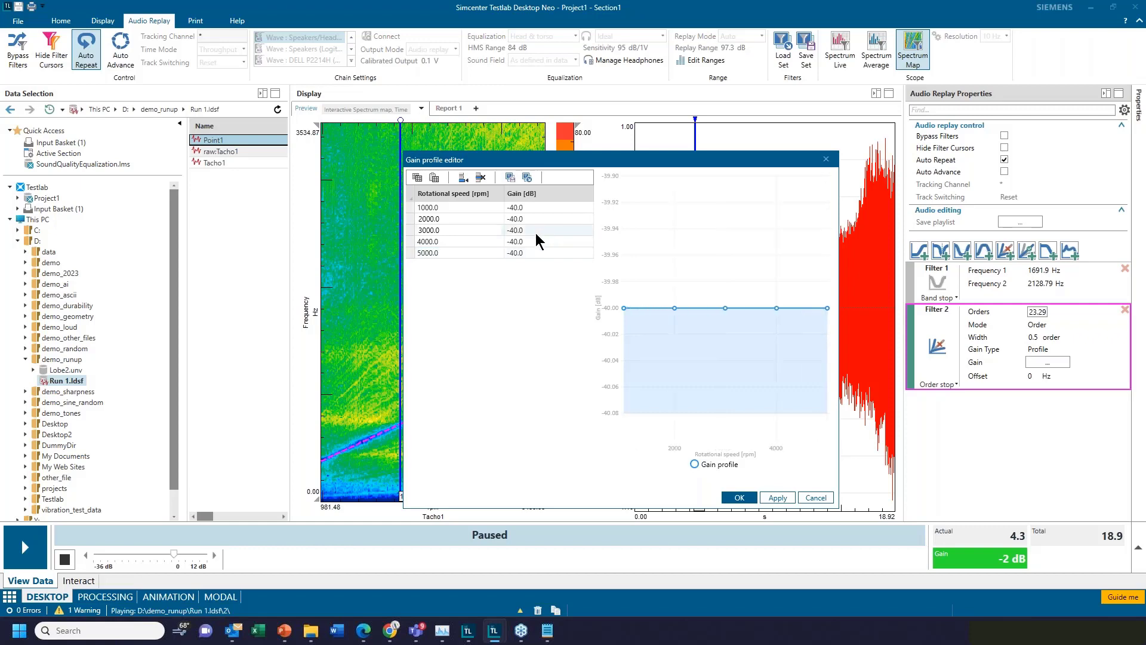
Set the gains at 2000 and 3000 rpm to -20 dB and -10 dB.
left_click(523, 221)
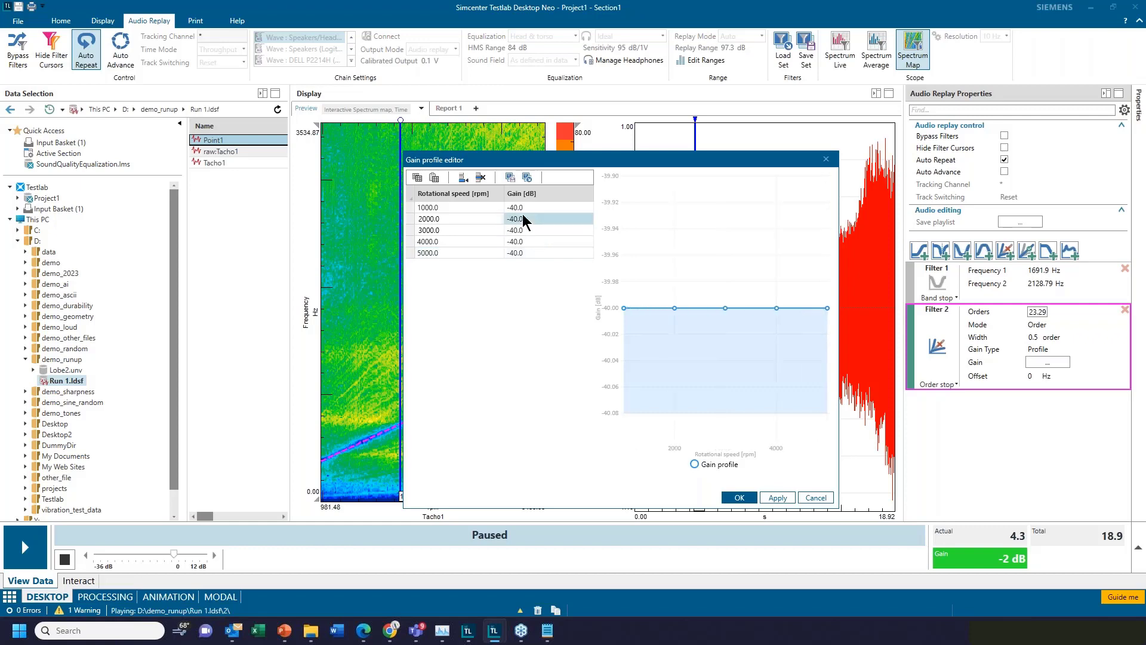
type("-20")
key("Return")
left_click(523, 233)
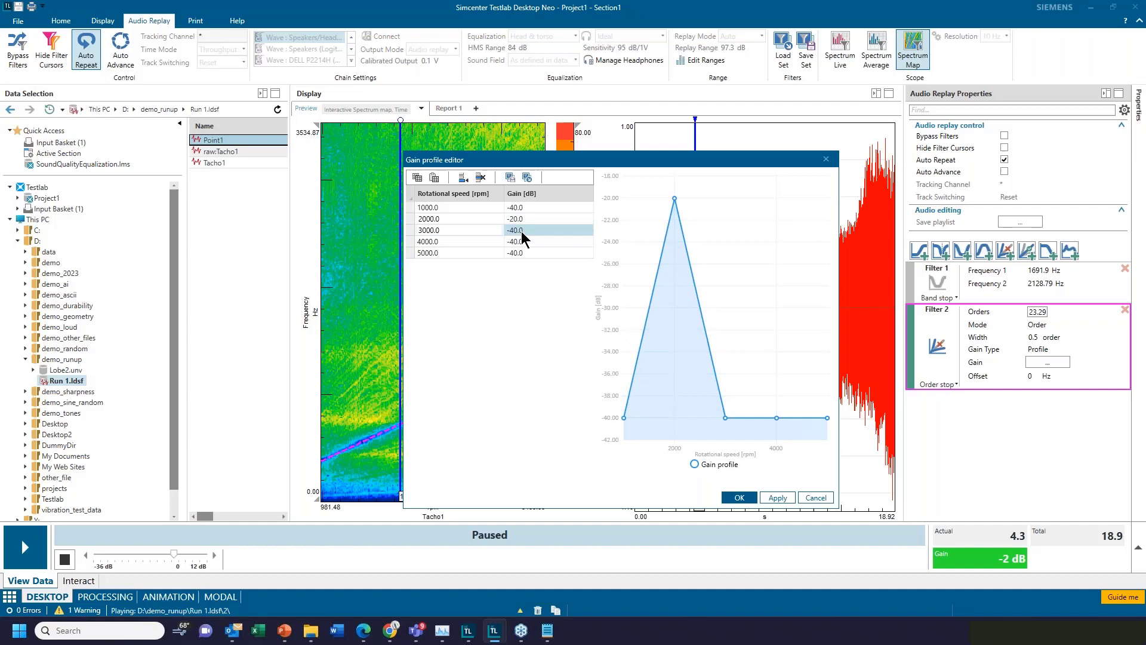
left_click(522, 232)
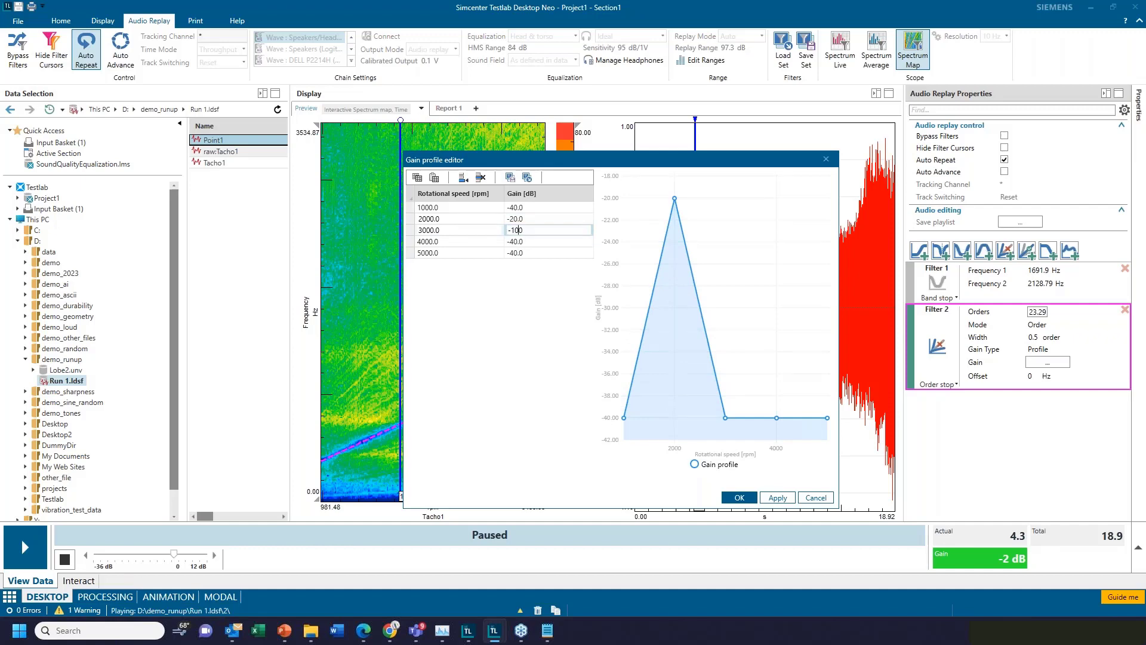
type("-10")
key("Return")
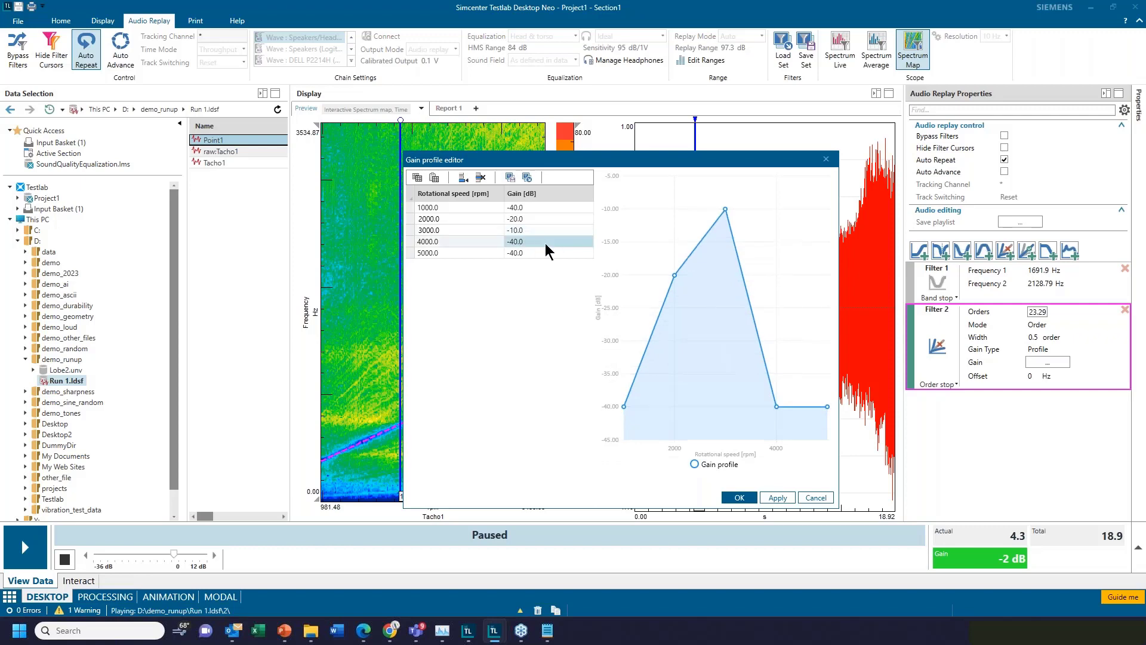
Set 5000 rpm to -30 dB, 4000 rpm to -25 dB, and raise 3000 rpm to 5 dB.
left_click(527, 253)
type("-")
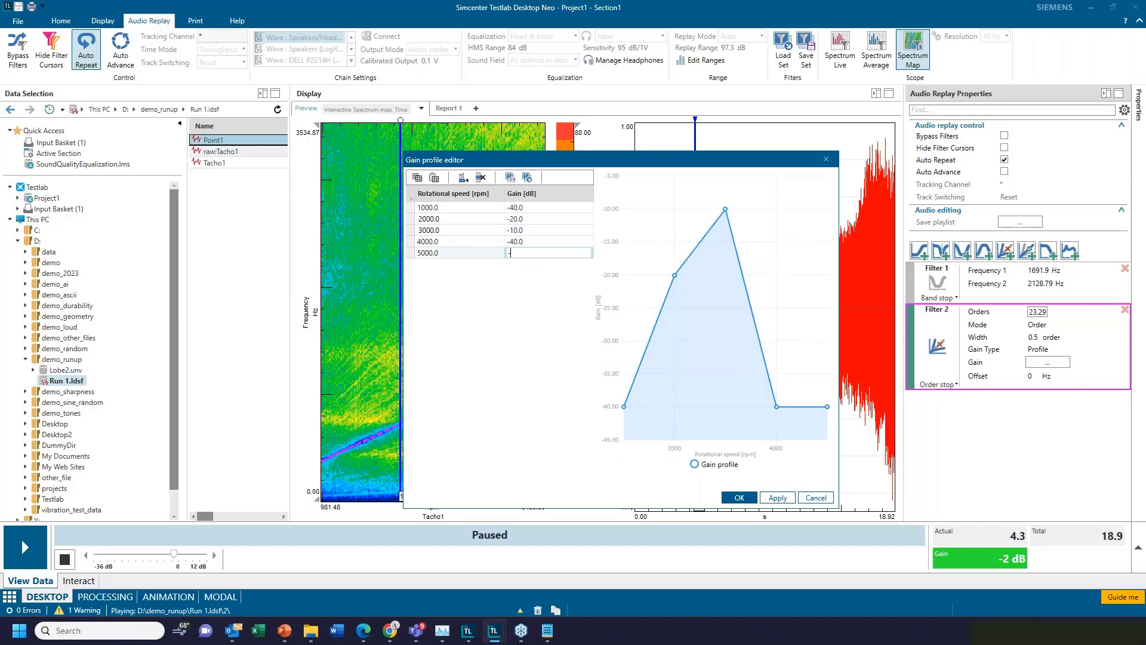
type("30")
key("Return")
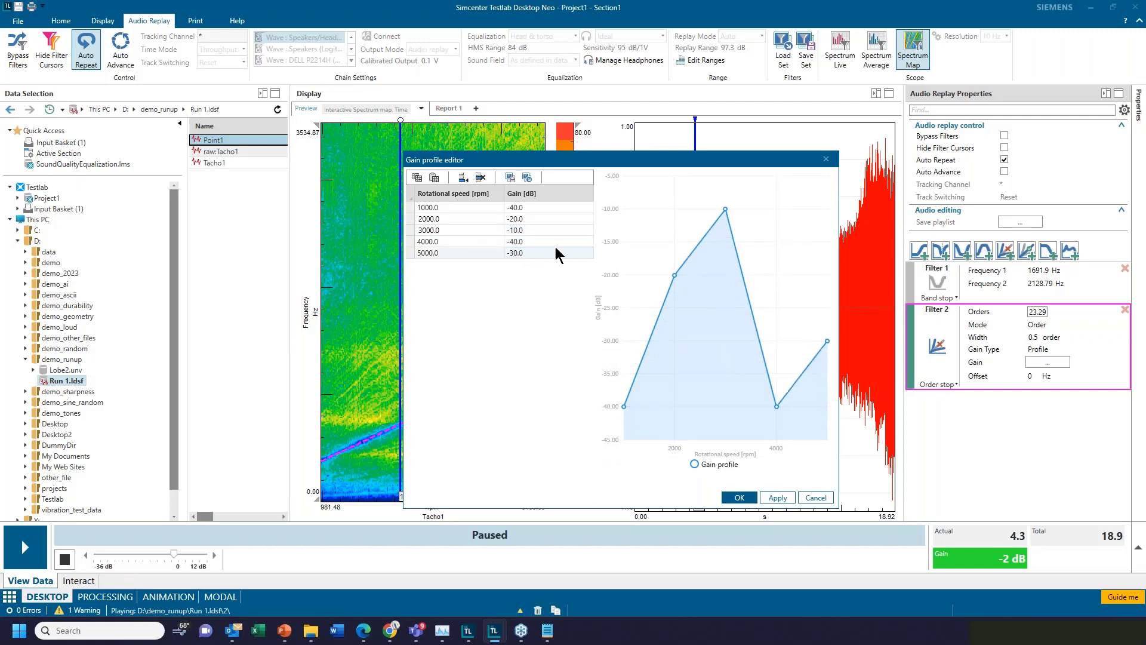
double_click(525, 242)
type("-25")
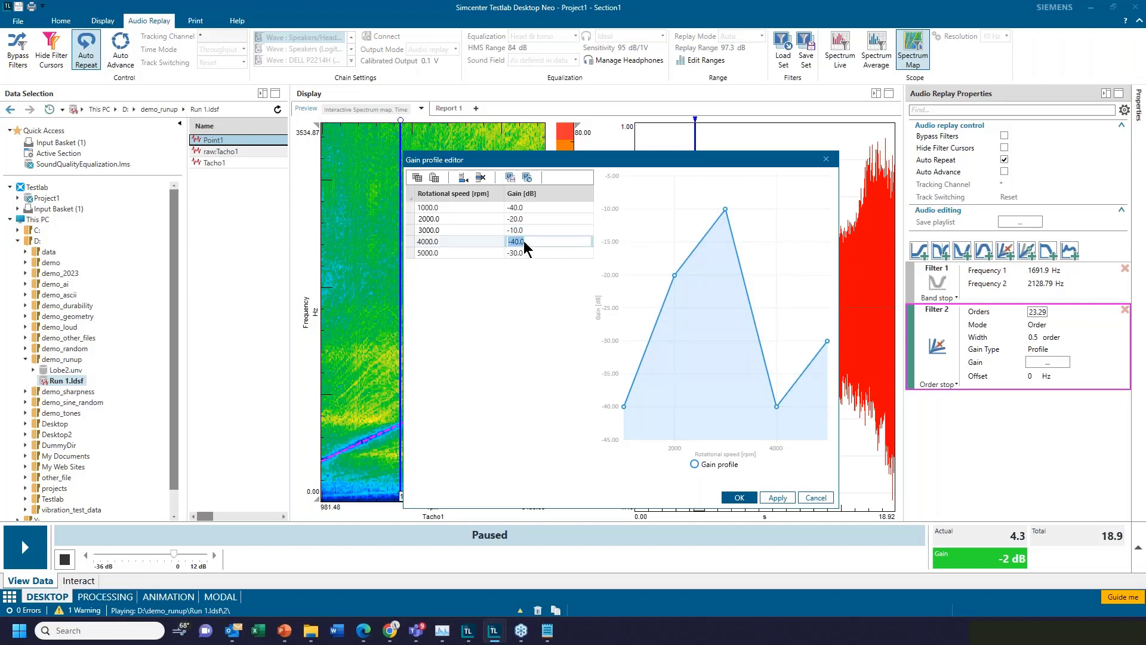
key("Return")
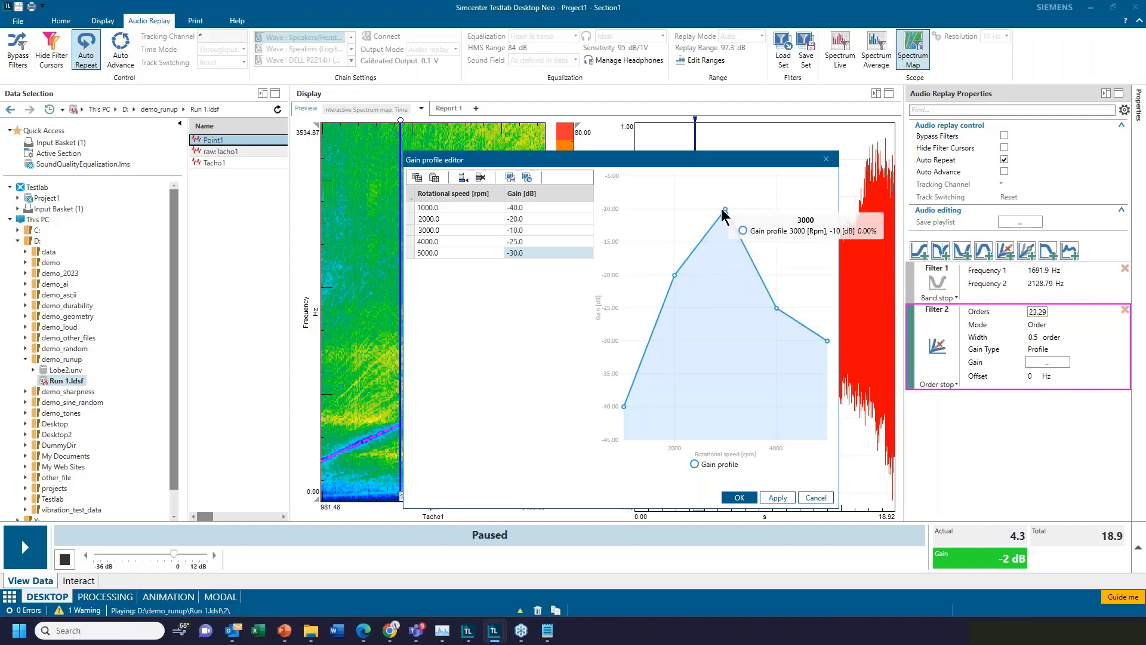
left_click(518, 233)
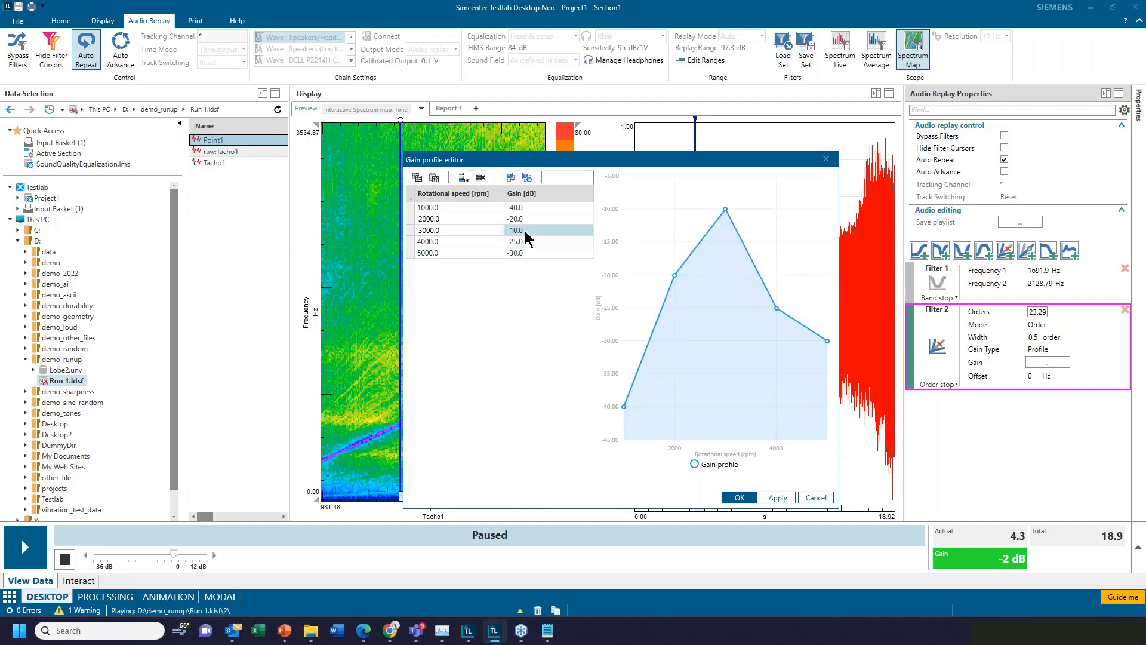
left_click(517, 231)
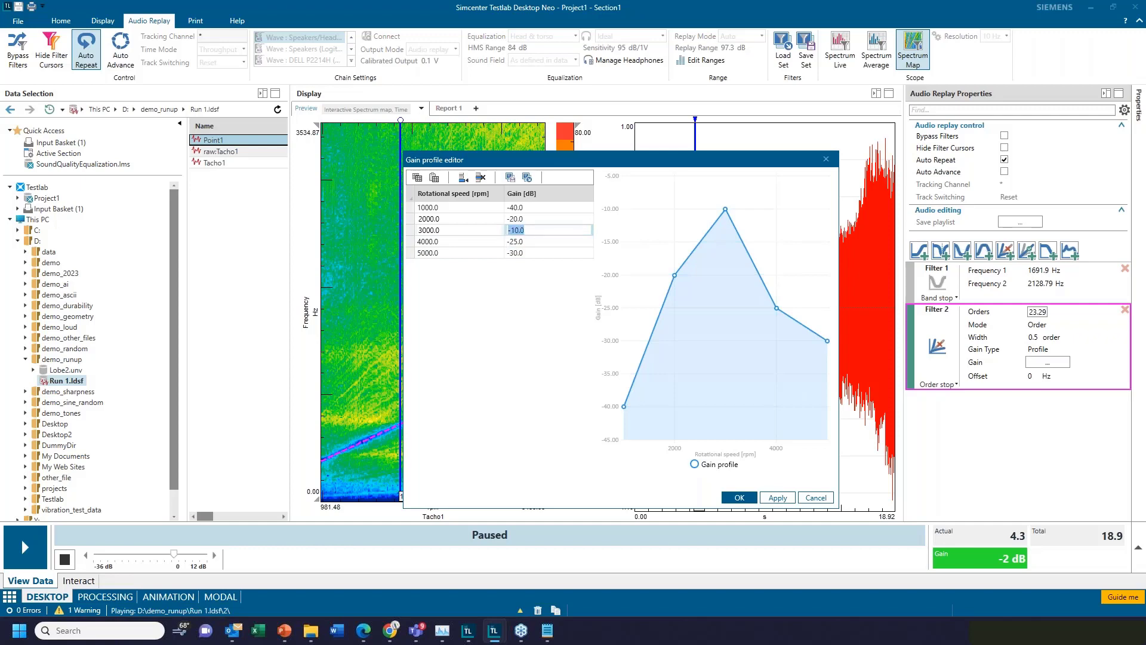
type("5")
key("Return")
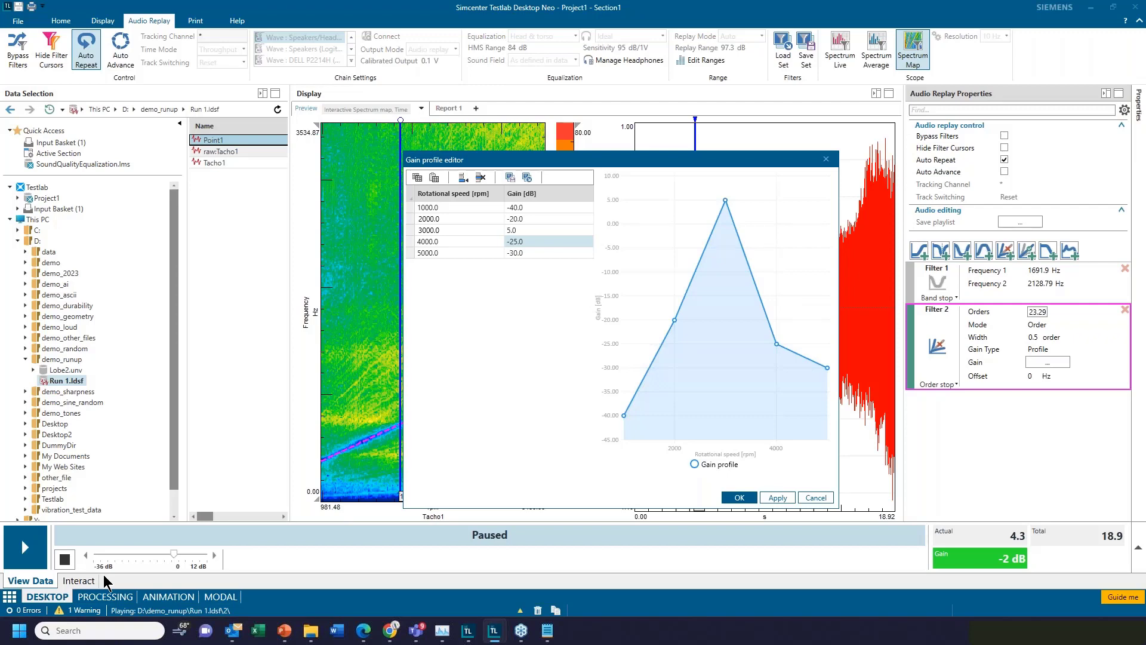
key("alt+Tab")
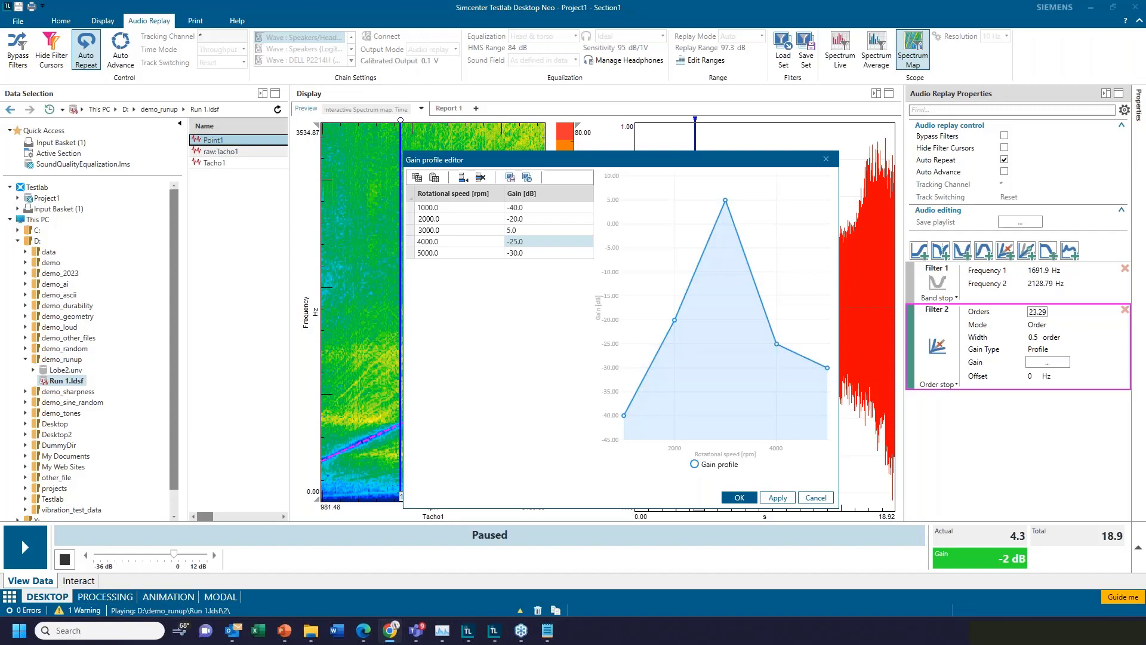
Scroll the PWM article to section 1, highlighting the Pulse Width Modulation heading text.
key("alt+Tab")
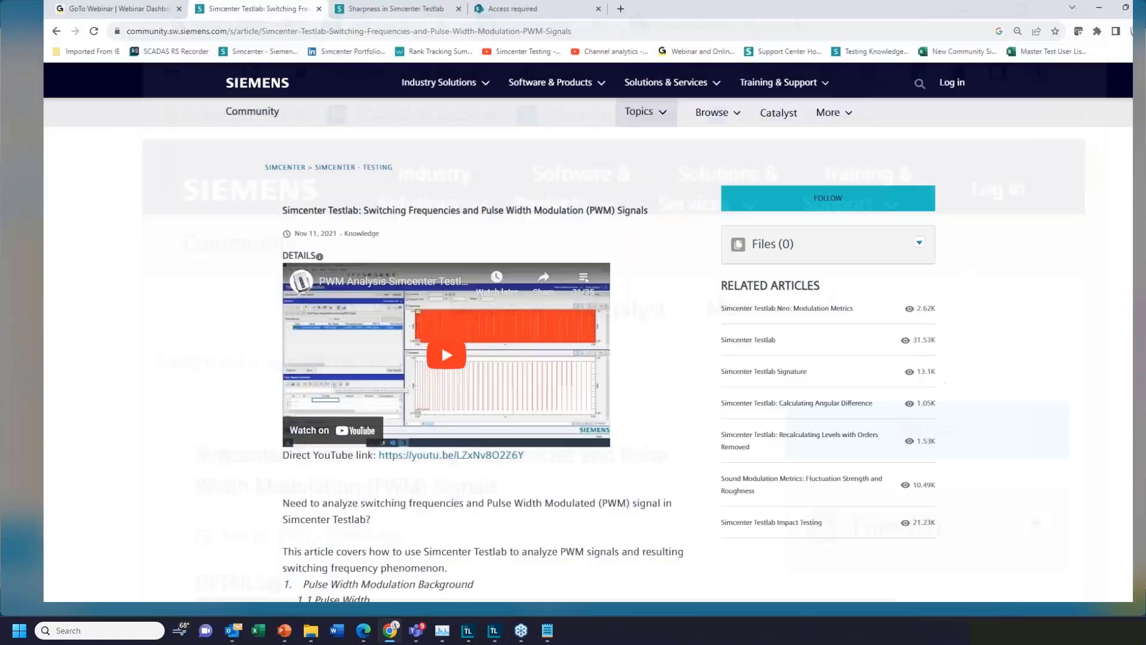
scroll(399, 478, "down", 3)
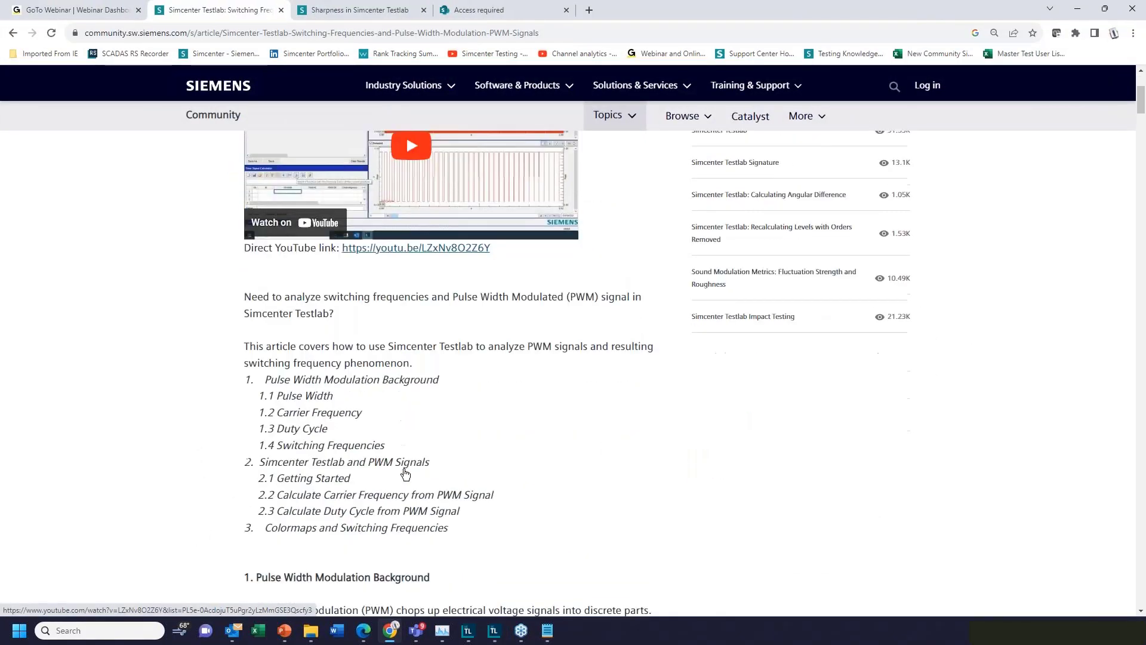
left_click_drag(269, 421, 380, 420)
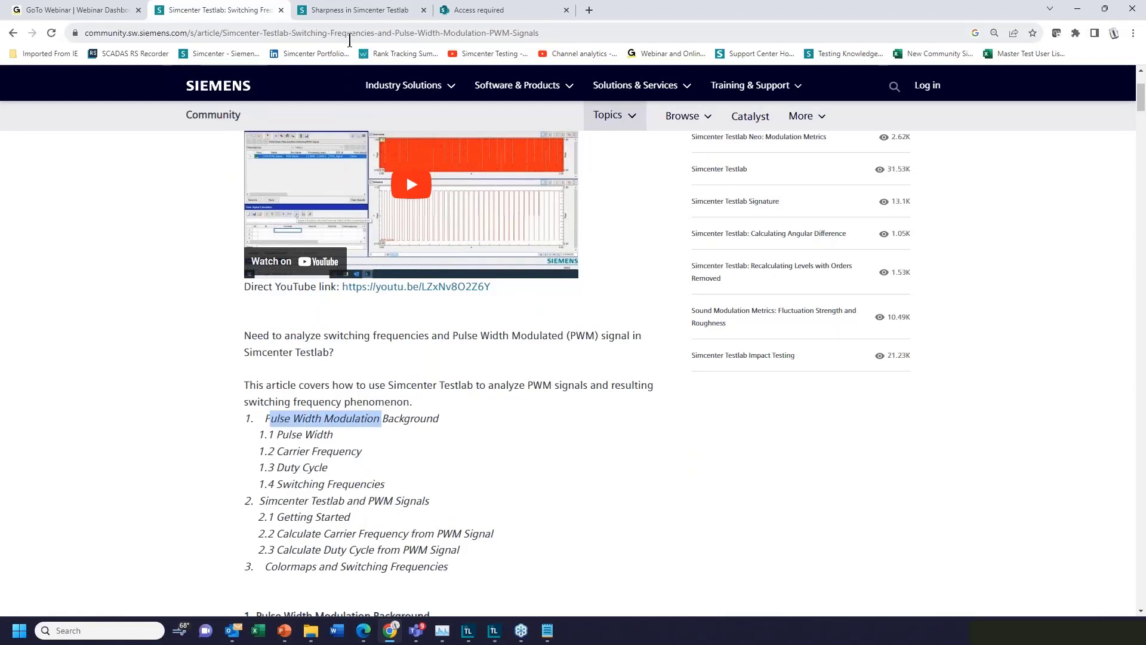
left_click(243, 413)
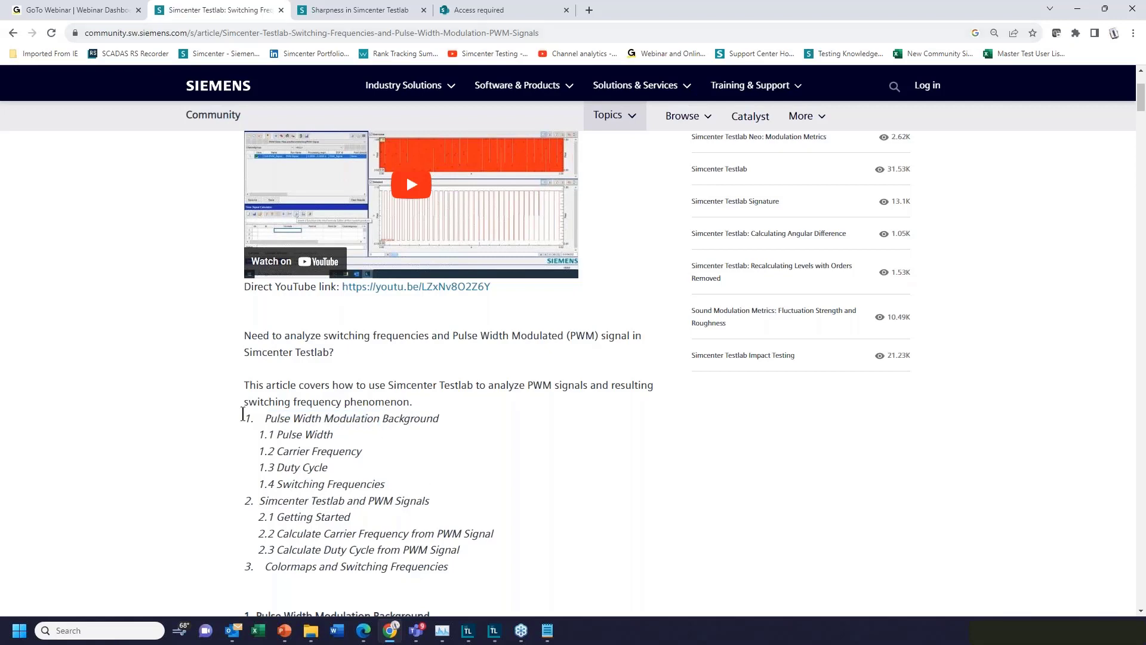
left_click_drag(265, 417, 380, 419)
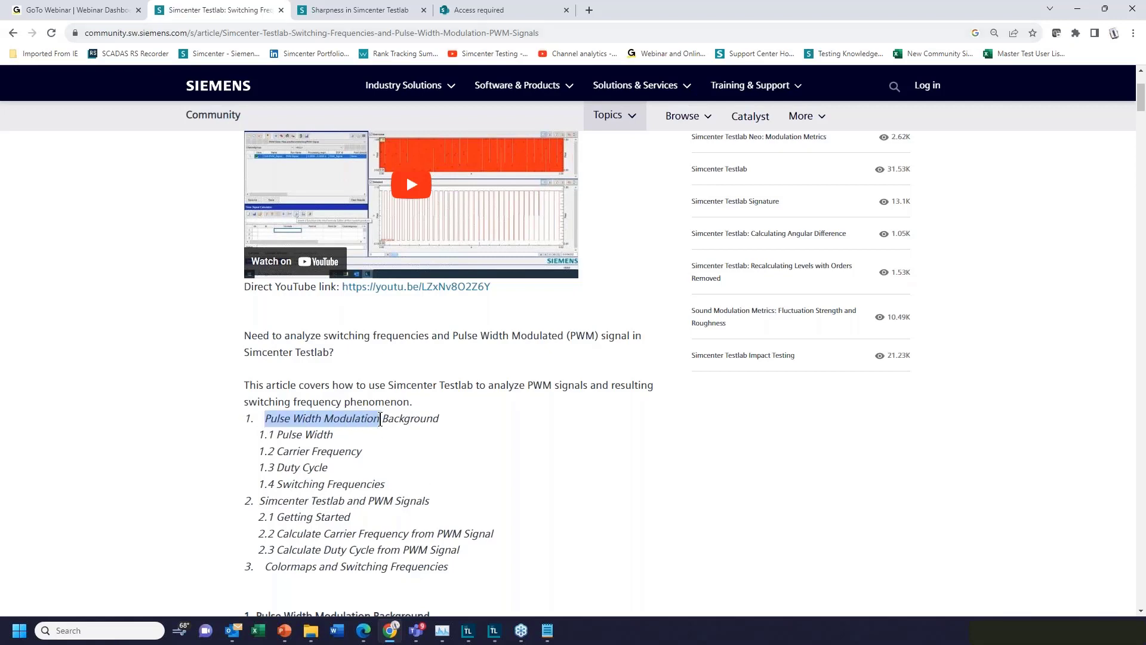
scroll(400, 486, "down", 7)
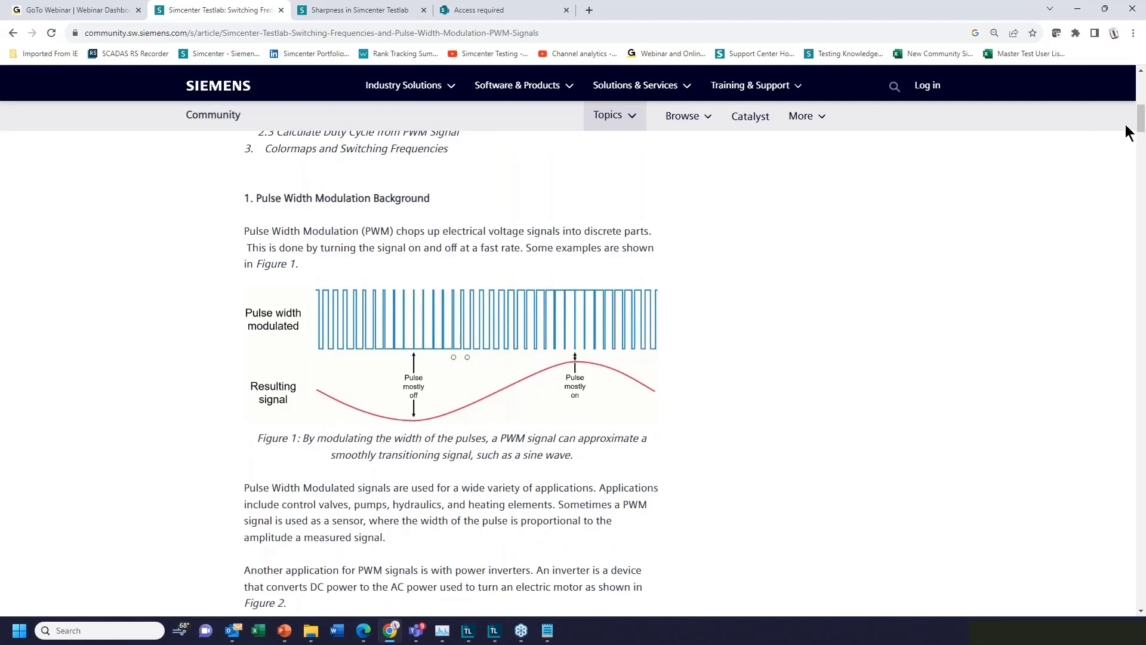
Read through the PWM article at 110% zoom down to section 3 Colormaps.
mouse_move(1140, 124)
left_mouse_down()
mouse_move(1140, 186)
mouse_move(1141, 136)
left_mouse_up()
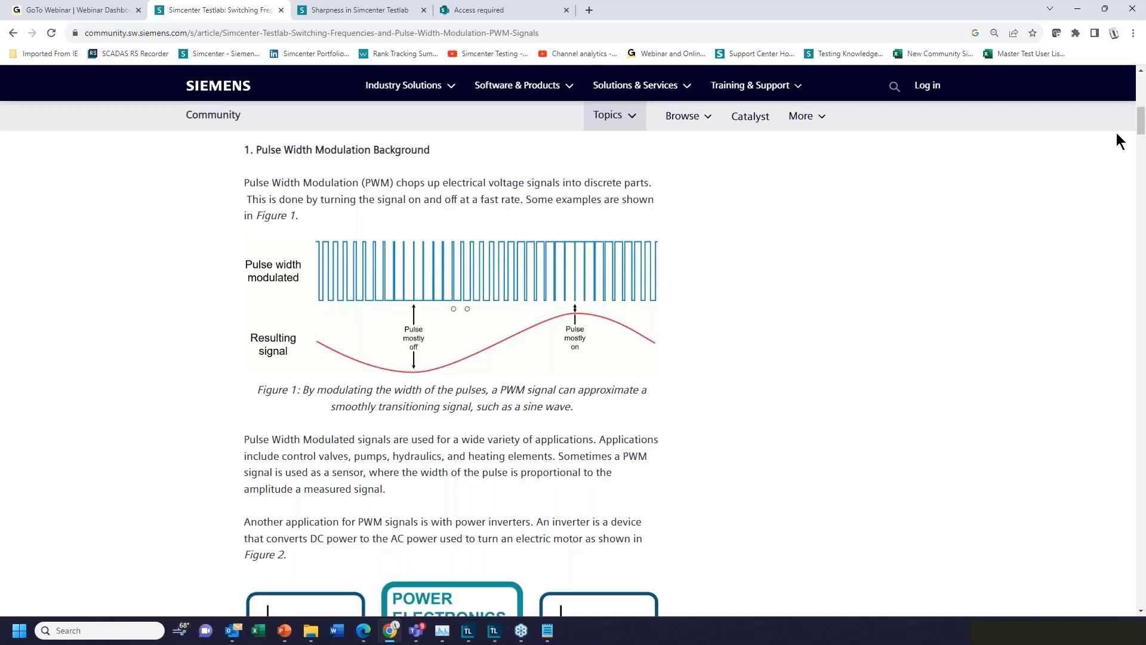
left_click_drag(1140, 132, 1125, 267)
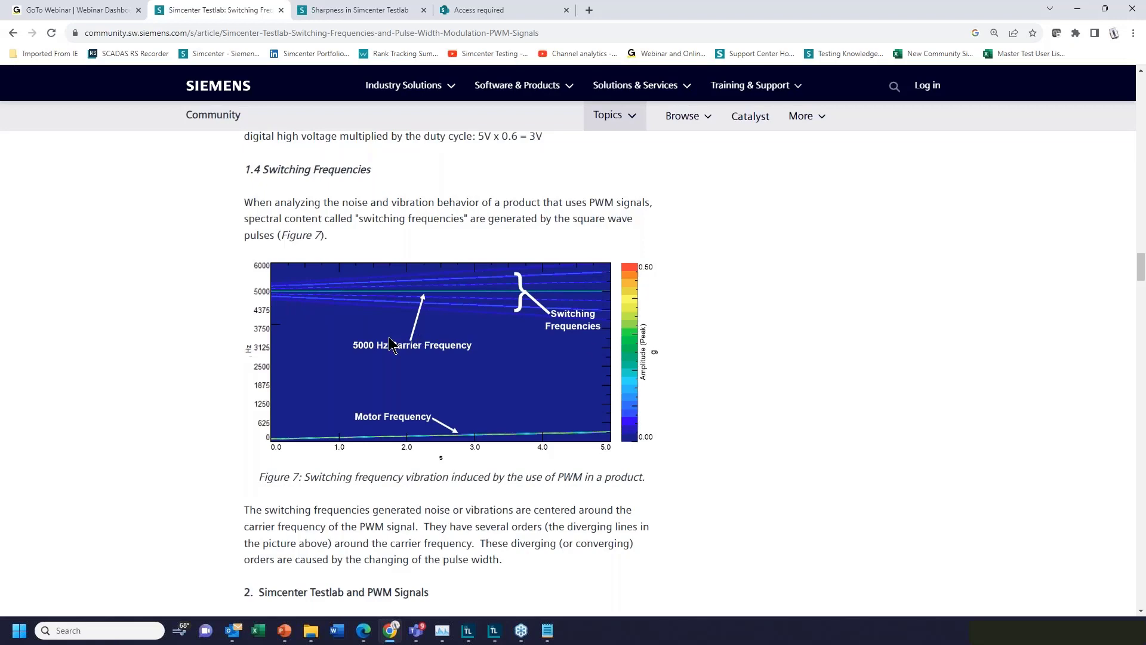
key("ctrl+plus")
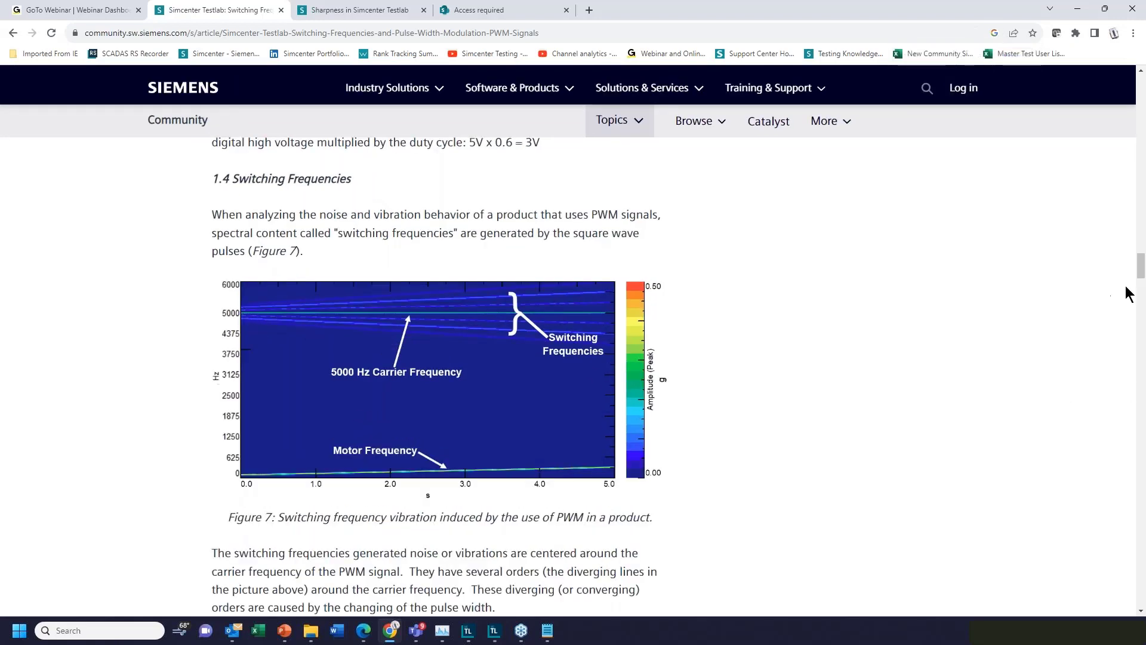
left_click_drag(1140, 272, 1139, 245)
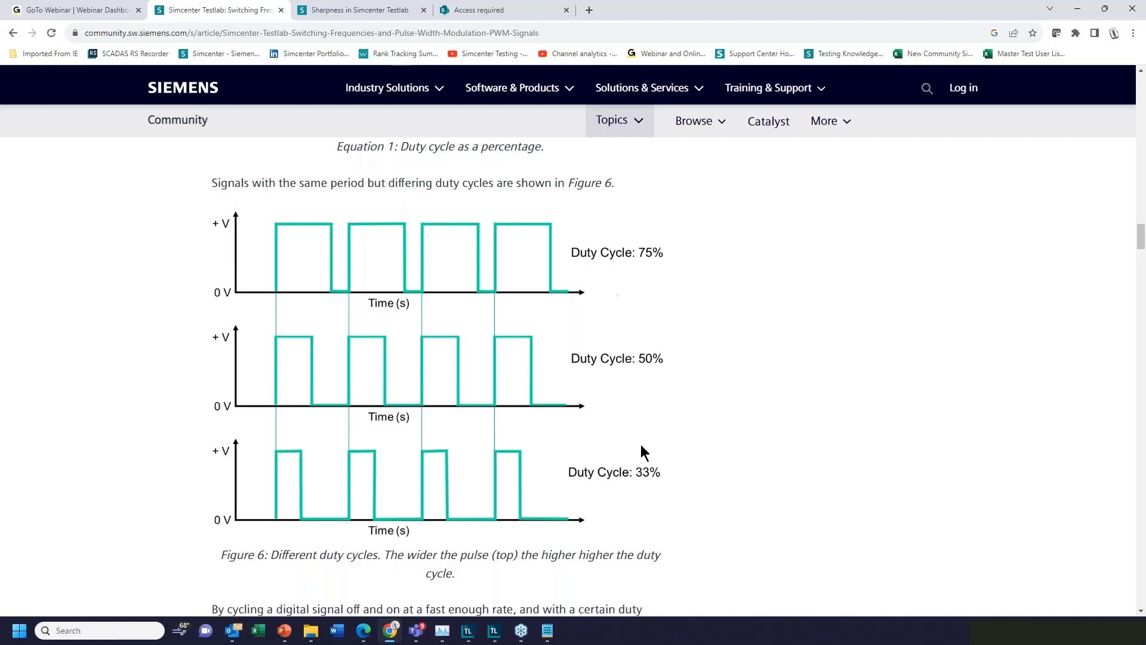
scroll(597, 485, "down", 5)
scroll(595, 483, "down", 5)
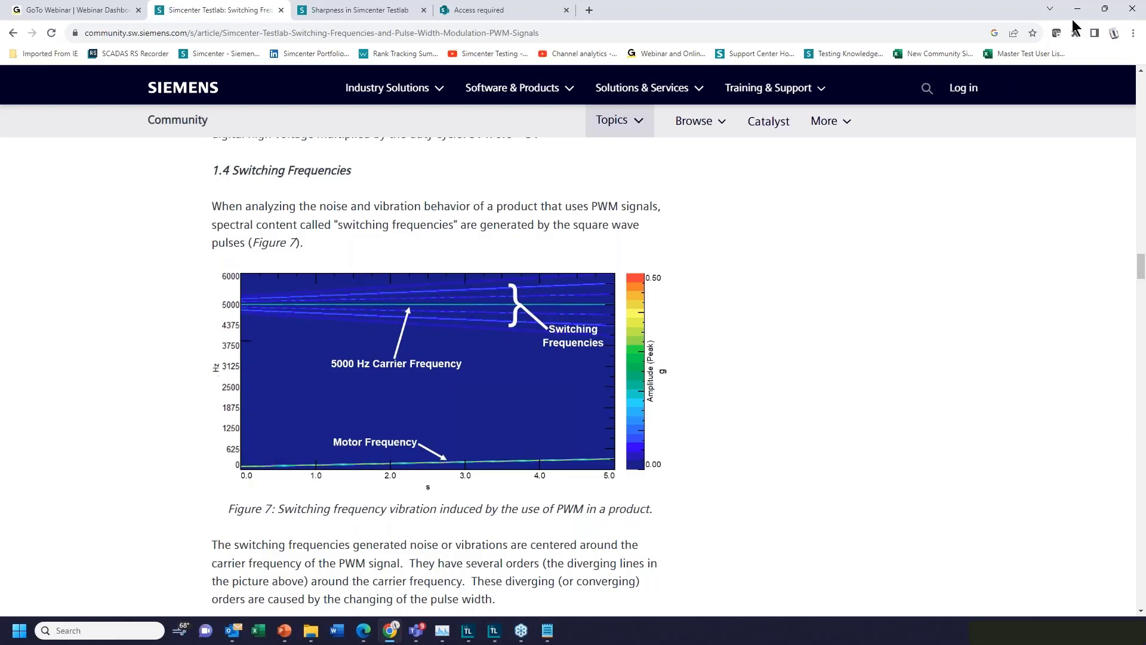
scroll(837, 397, "down", 15)
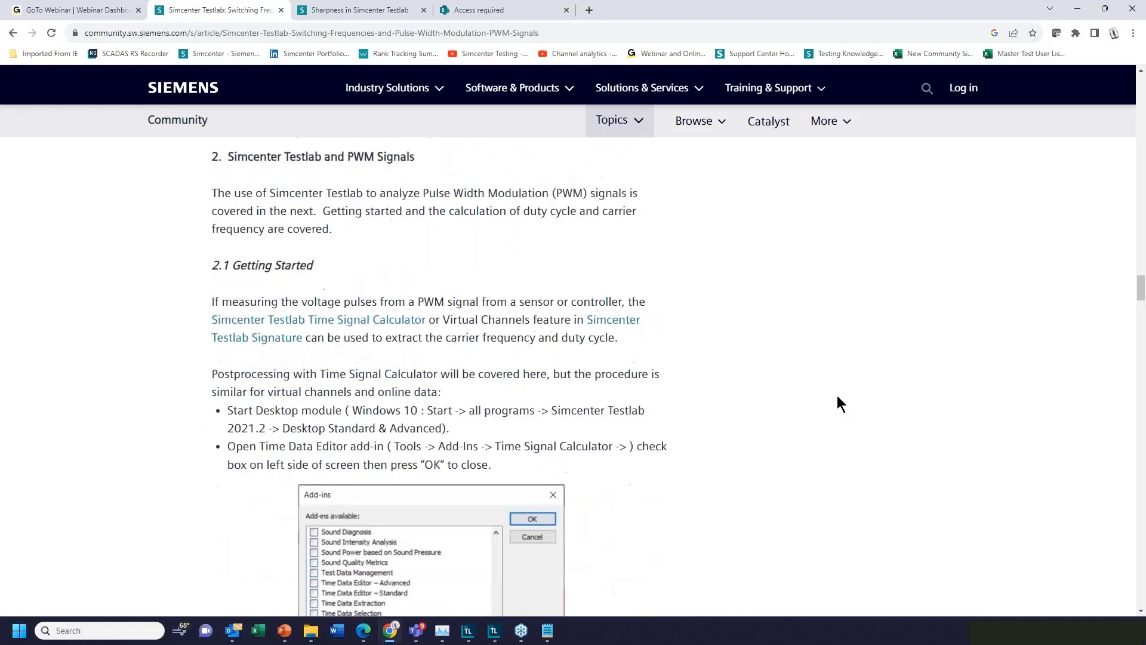
scroll(837, 395, "down", 20)
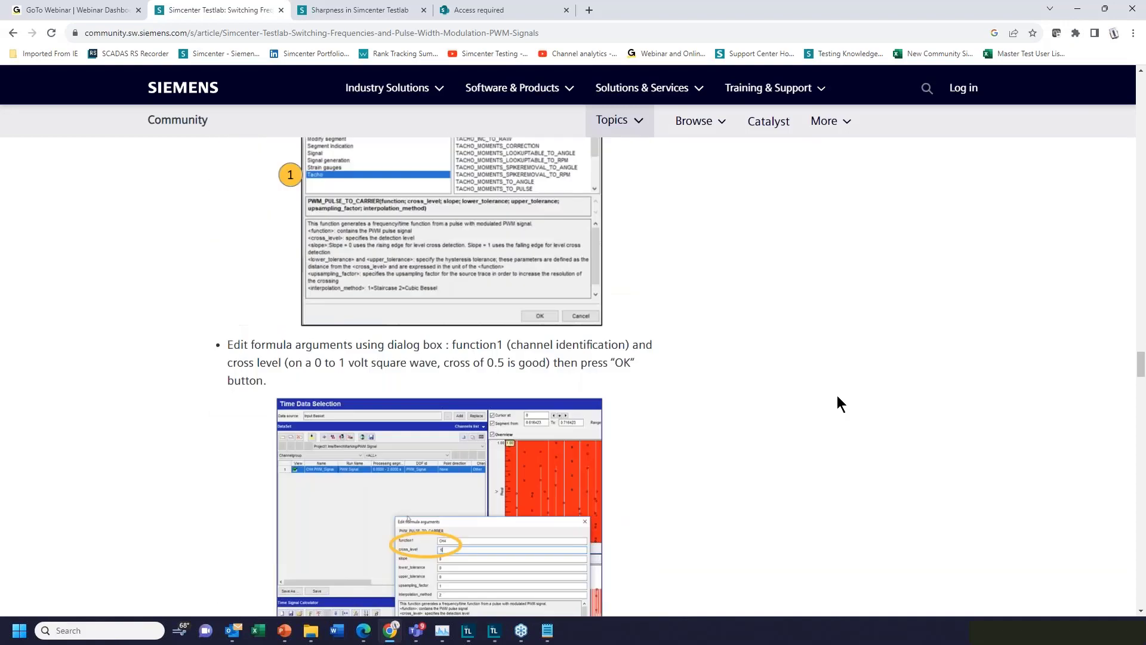
left_click_drag(1141, 388, 1140, 481)
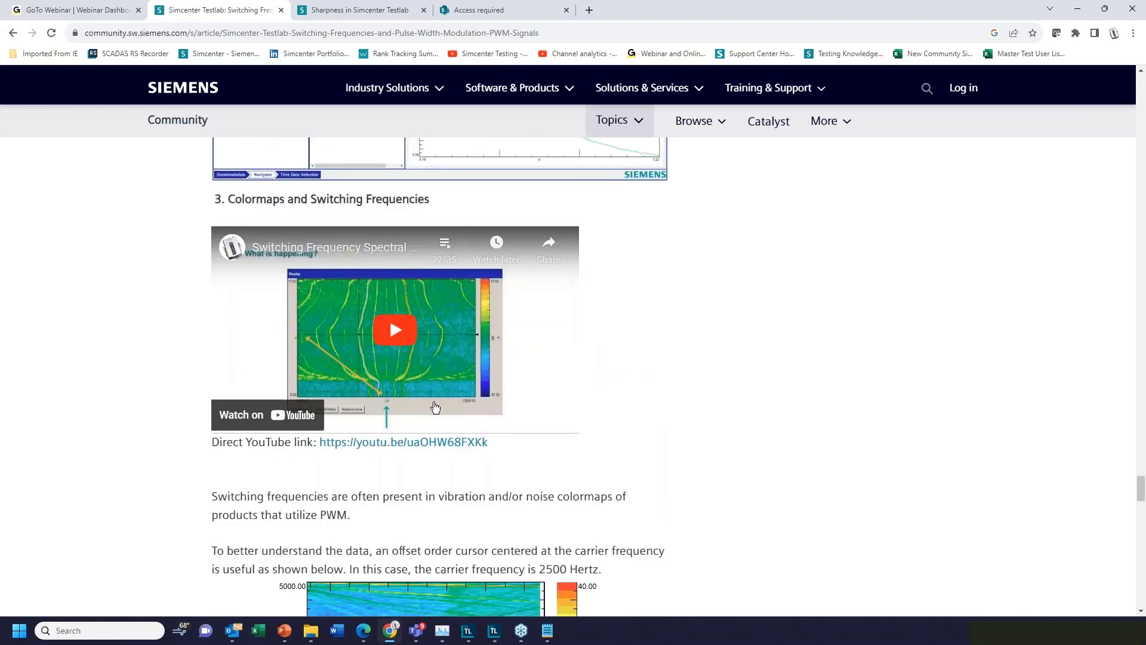
scroll(484, 432, "down", 3)
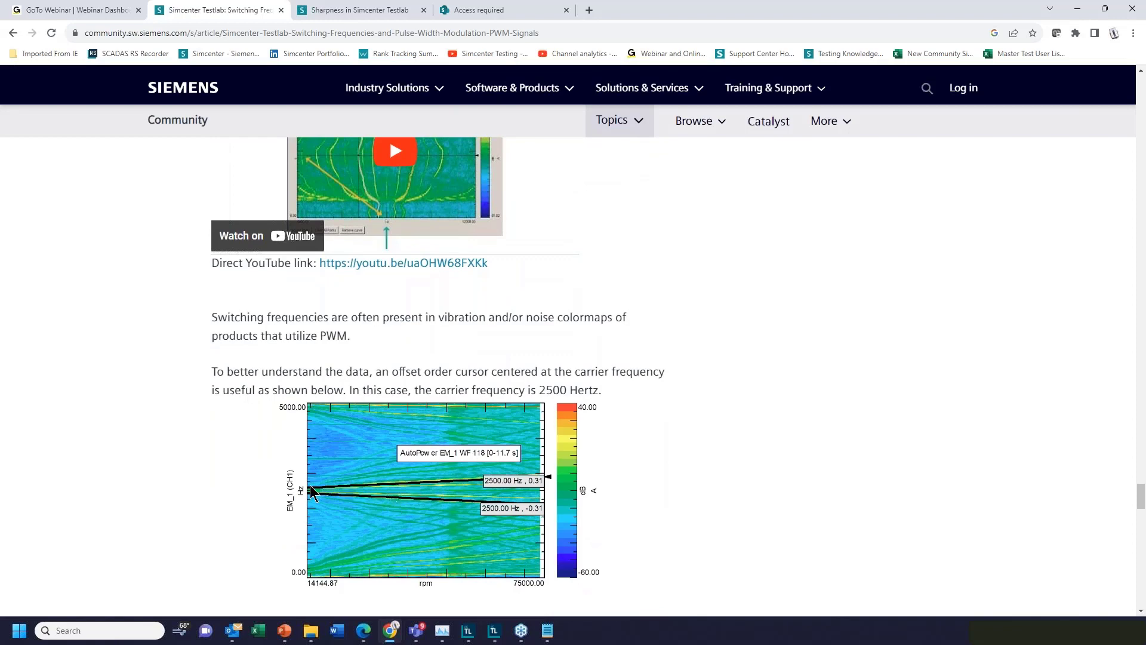
scroll(334, 484, "down", 10)
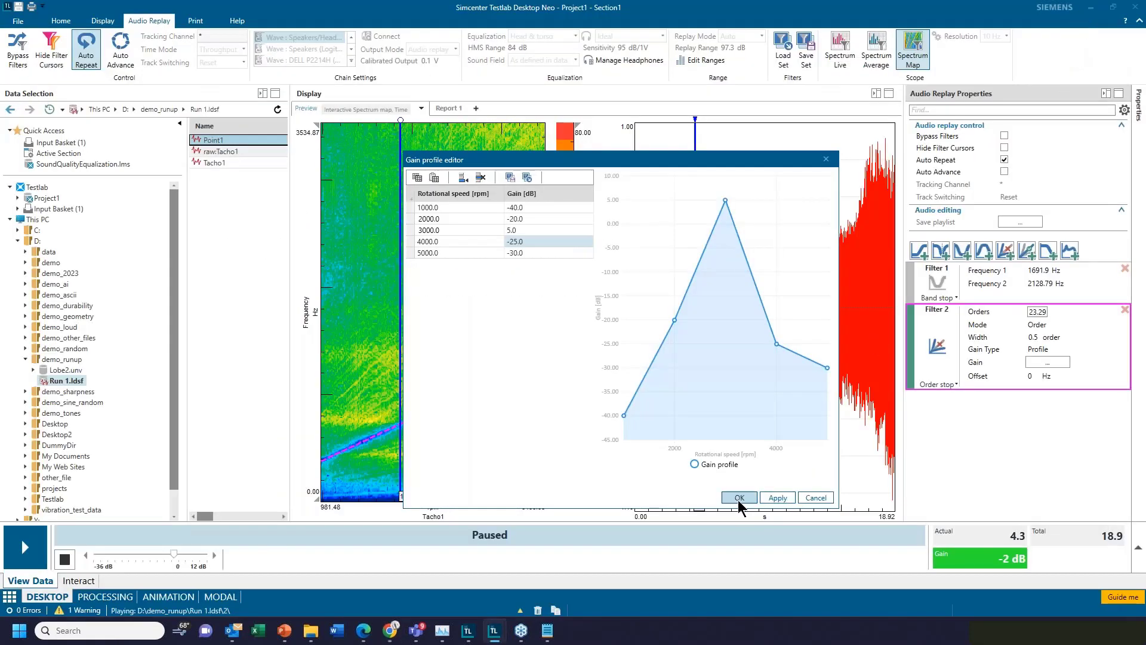
Close the gain profile editor, set Filter 2's offset to 1000 Hz and narrow its order lines.
left_click(815, 497)
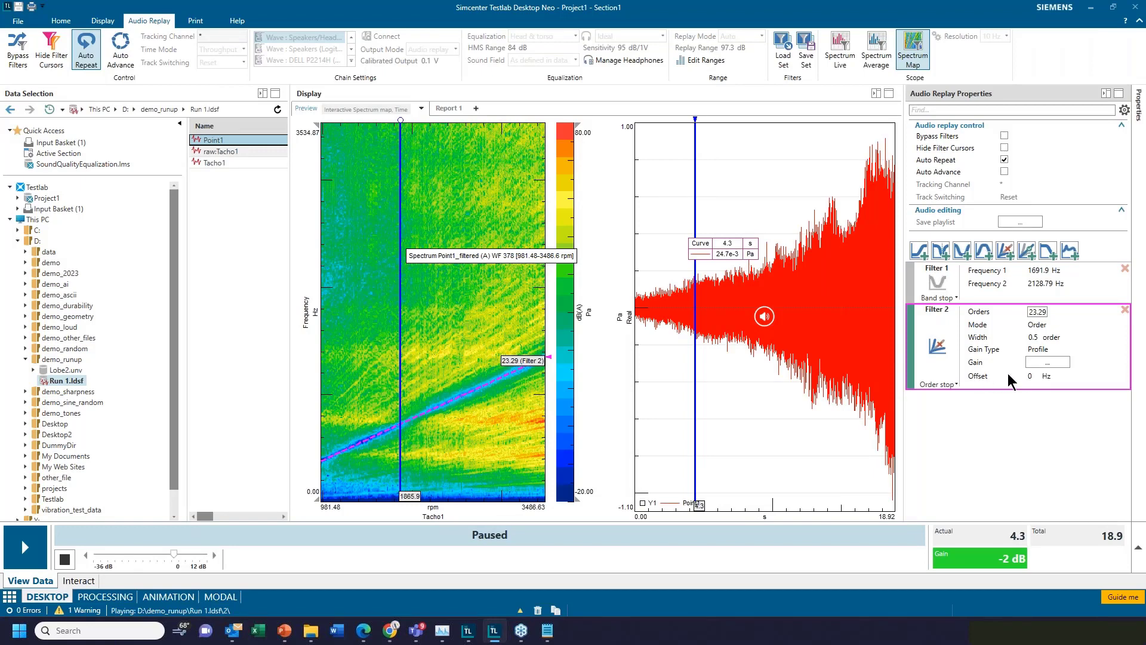
left_click(1031, 376)
left_click(1030, 377)
type("1000")
key("Return")
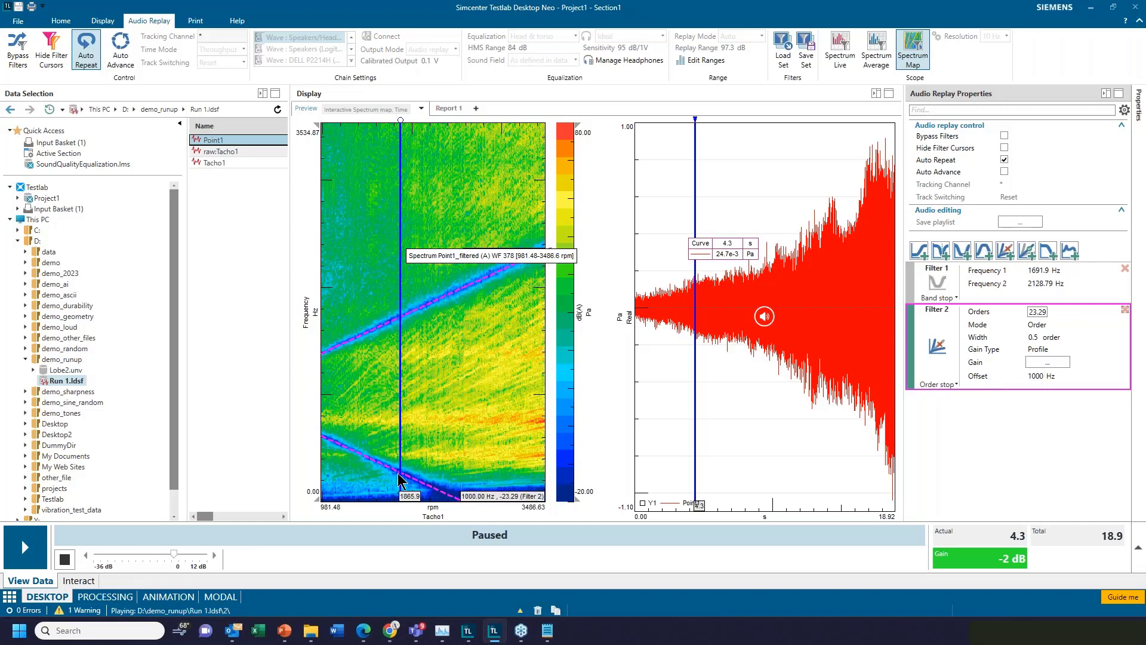
left_click(451, 442)
left_click_drag(450, 442, 445, 415)
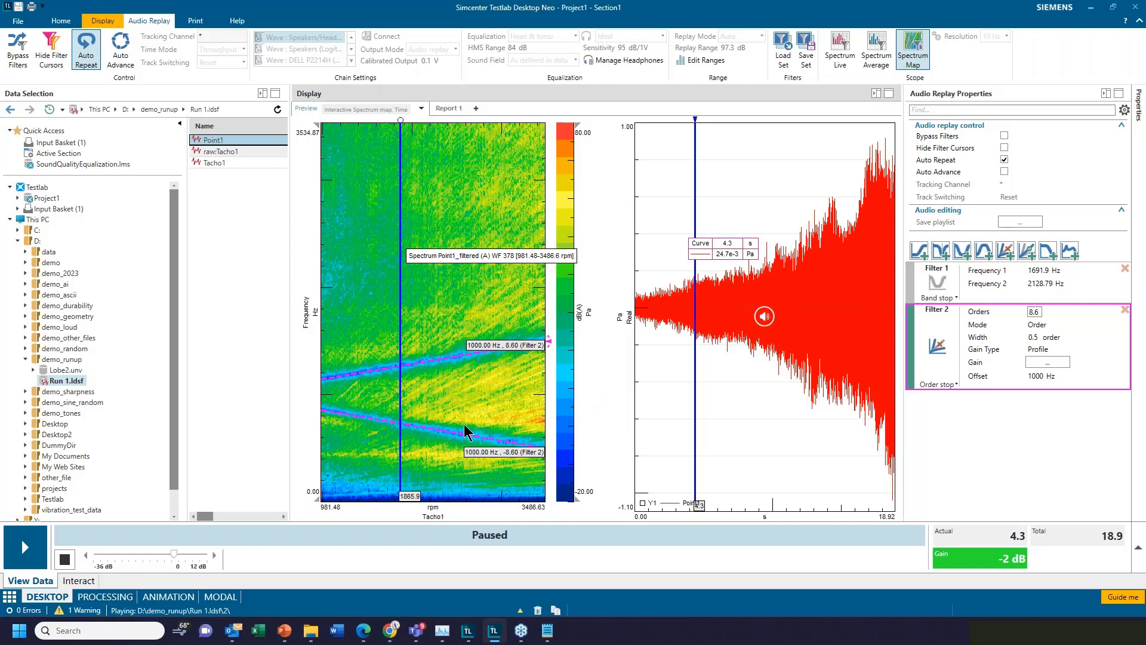
mouse_move(450, 439)
left_mouse_down()
mouse_move(465, 412)
mouse_move(457, 425)
left_mouse_up()
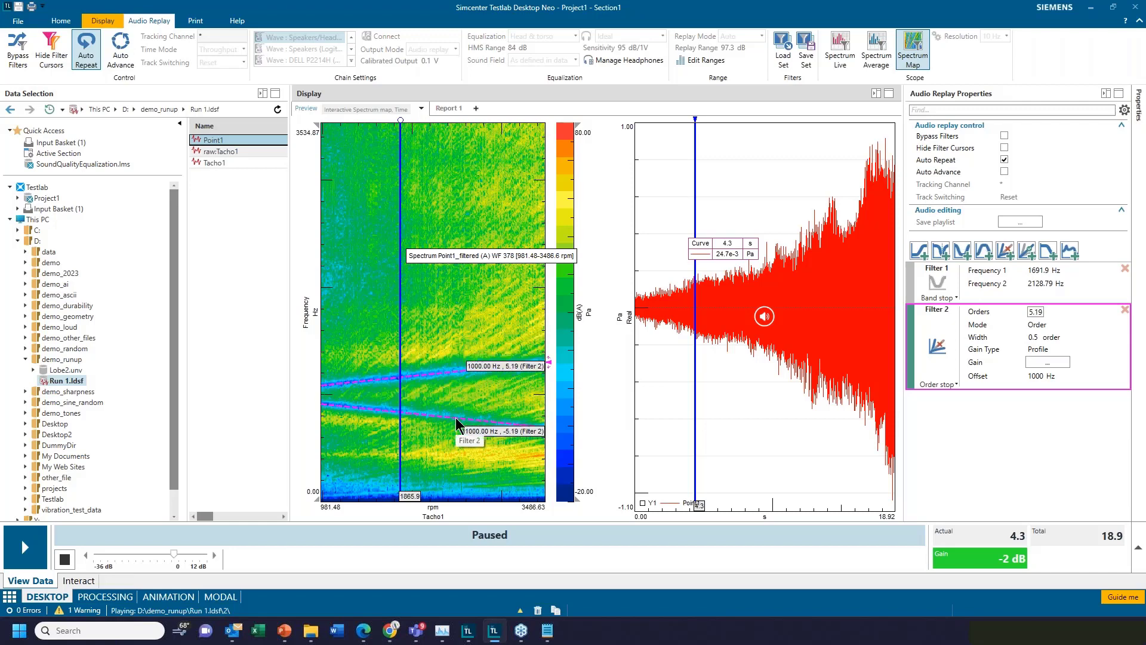
Change the offset to 2000 Hz, set the order lines to 5.91 orders, and start replay.
left_click(1029, 376)
type("2000")
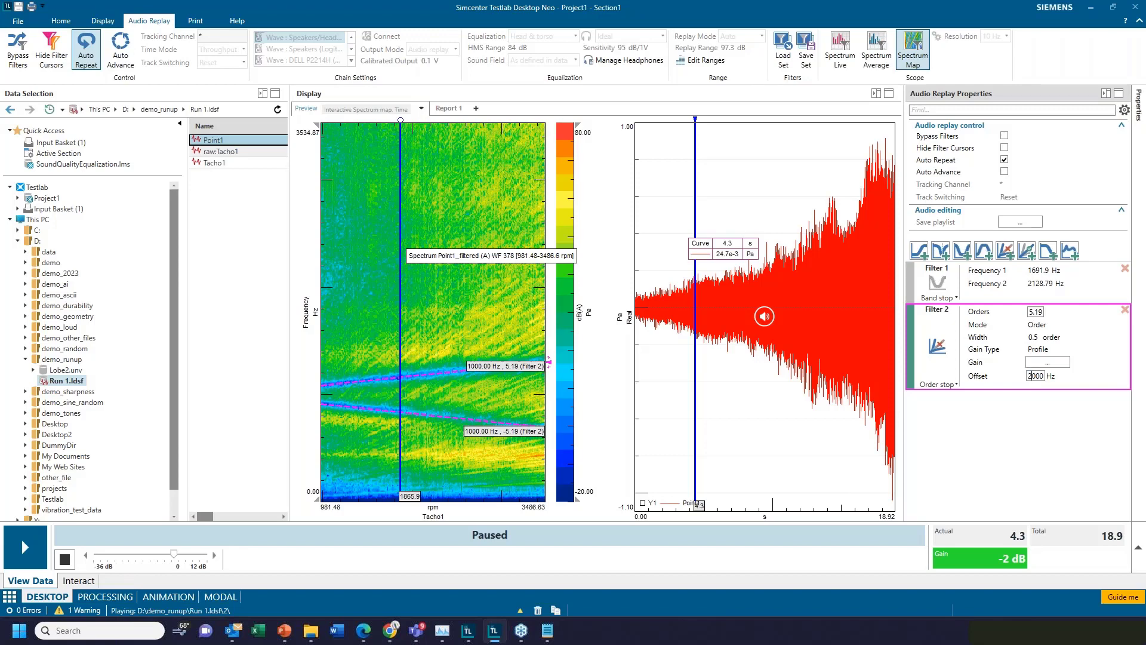
key("Return")
mouse_move(457, 311)
left_mouse_down()
mouse_move(454, 327)
mouse_move(460, 294)
left_mouse_up()
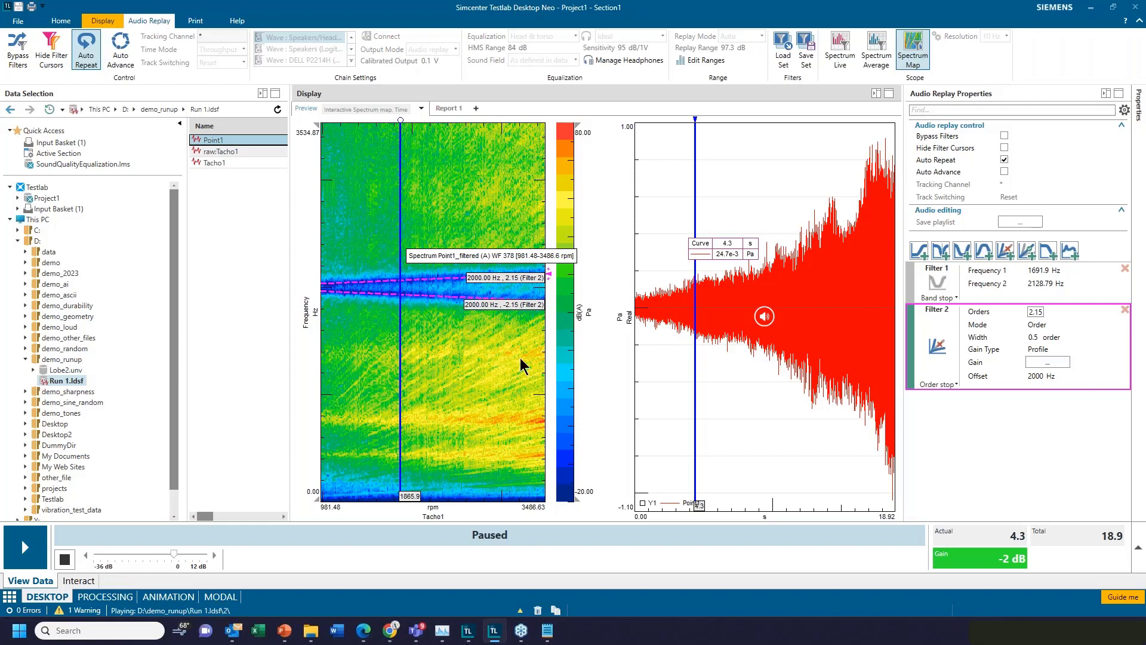
left_click_drag(448, 296, 443, 317)
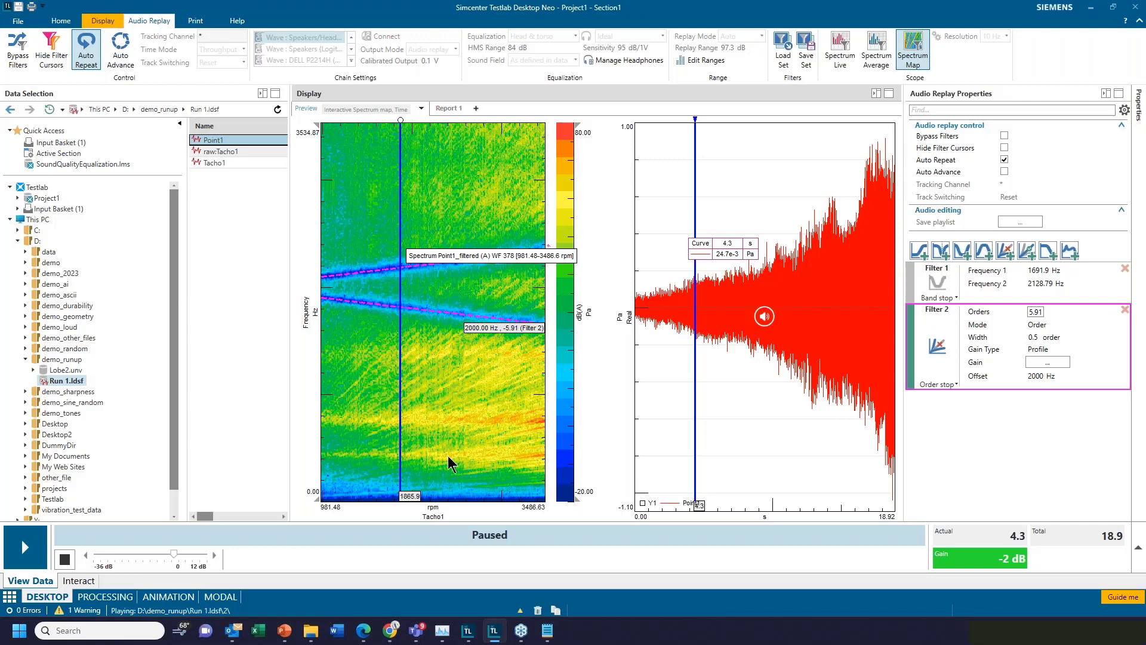
left_click(31, 559)
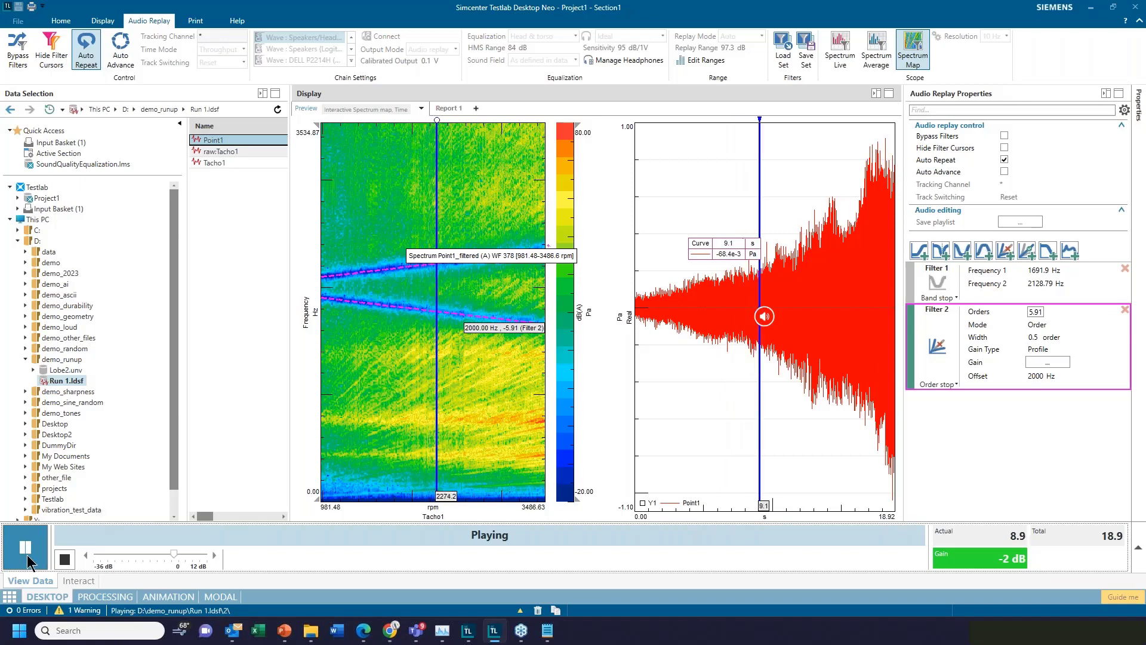
Pause the run-up replay and expand the demo_sharpness folder in Data Selection.
left_click(27, 555)
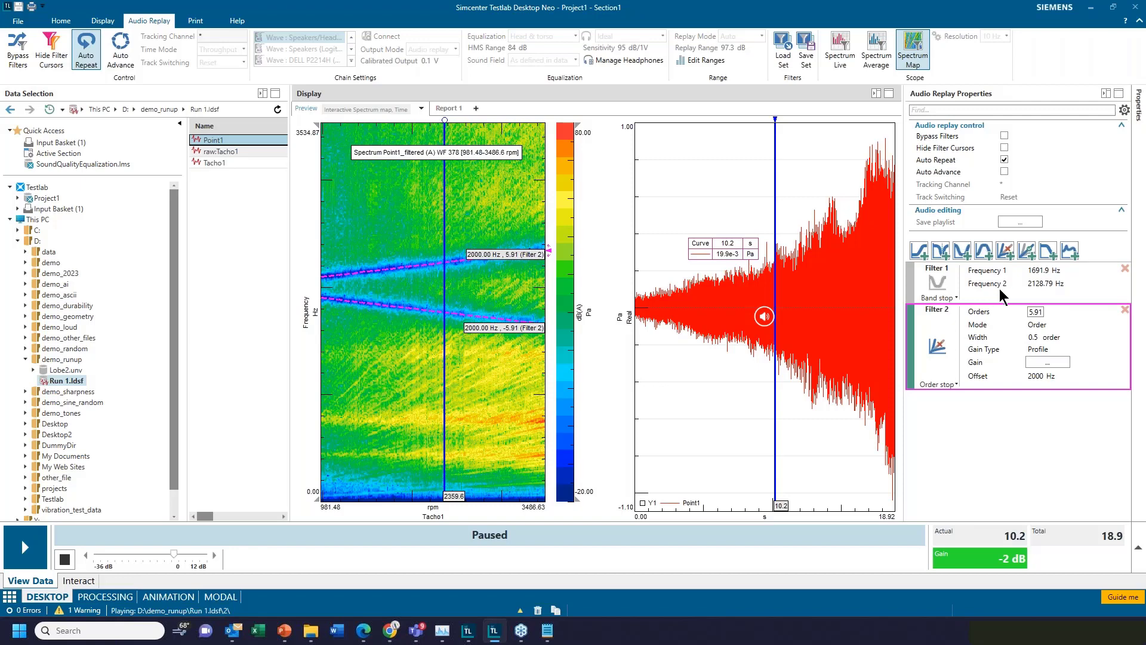
left_click(26, 392)
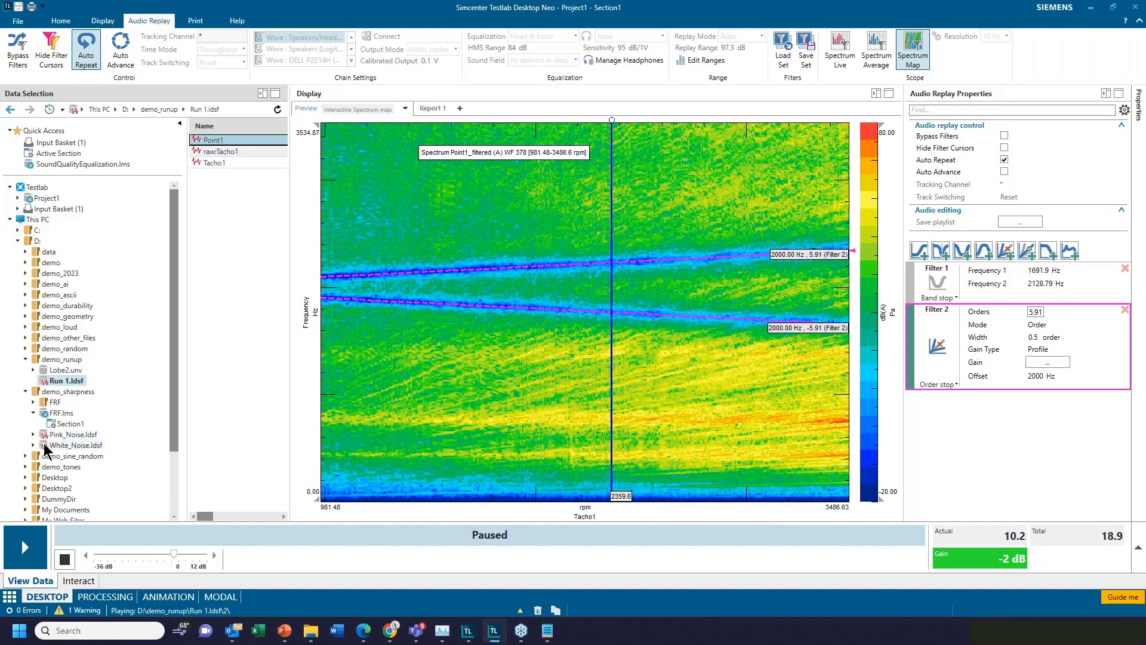
Load White_Noise.ldsf's White channel, play and pause it with Spectrum Live, then disable it.
left_click(75, 445)
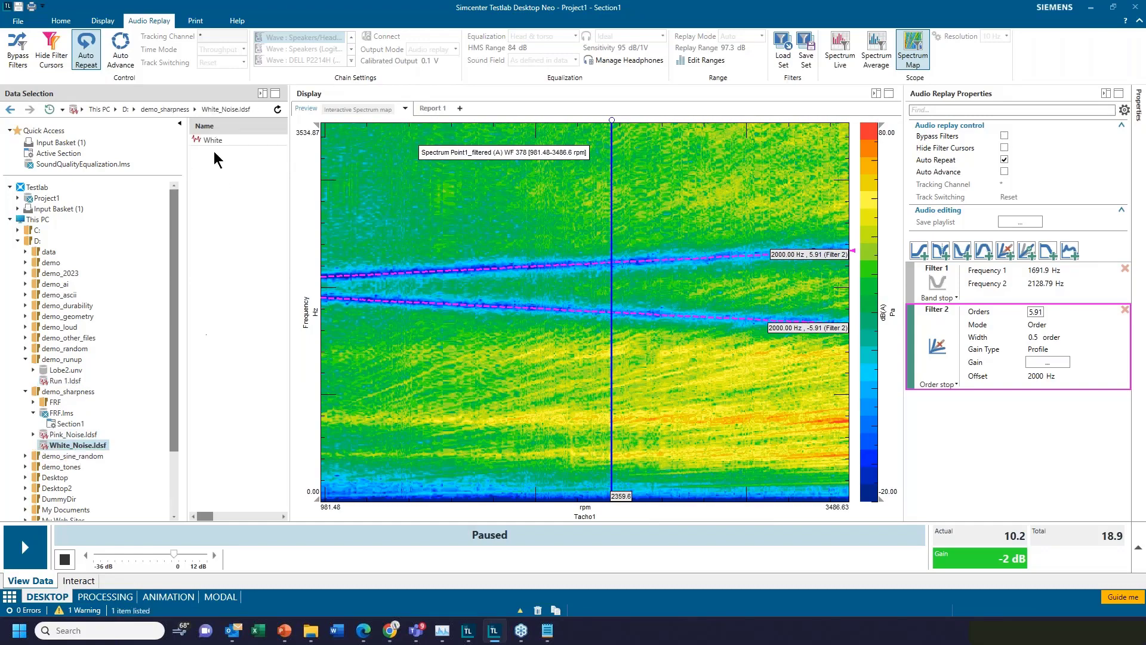
left_click(222, 142)
left_click(839, 52)
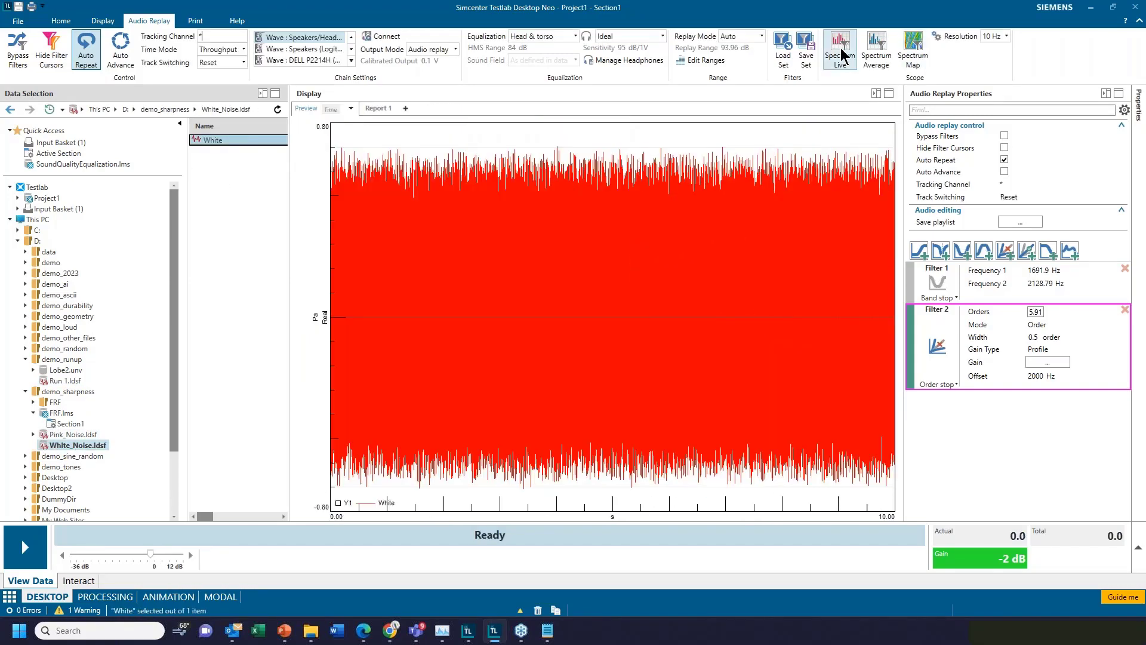
left_click(27, 549)
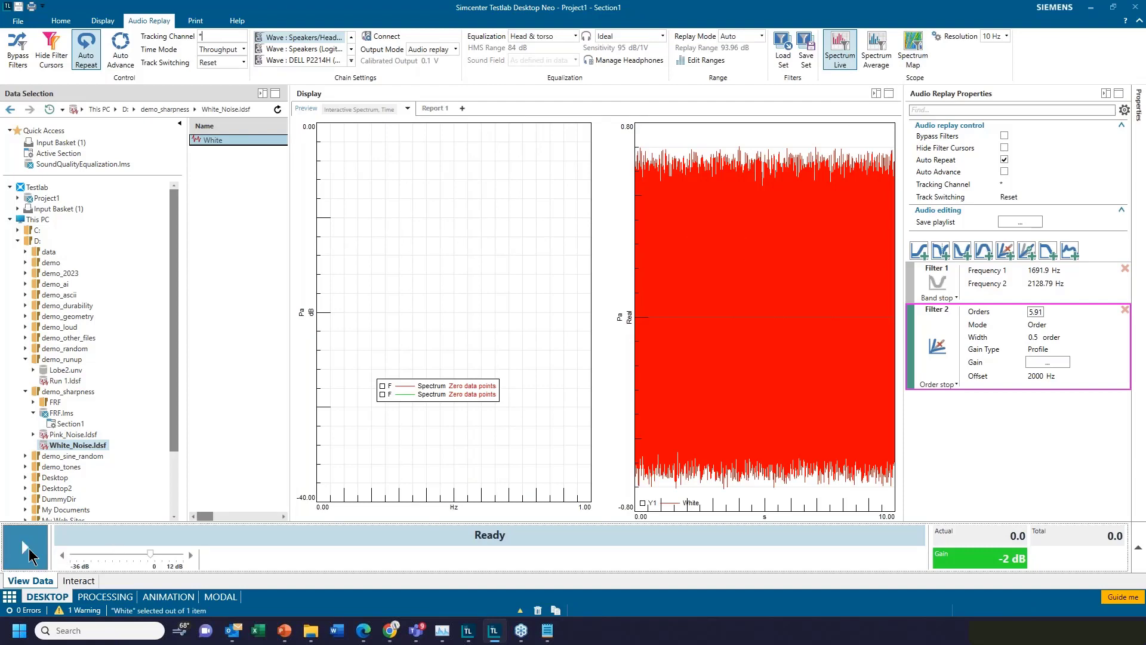
left_click(28, 553)
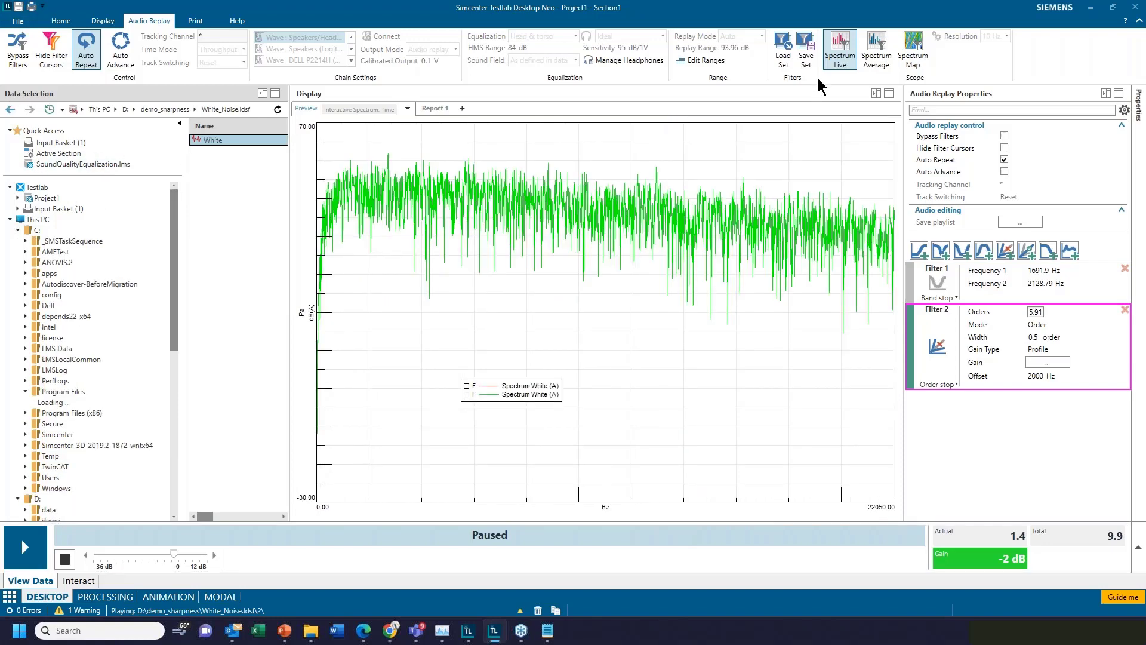
left_click(837, 55)
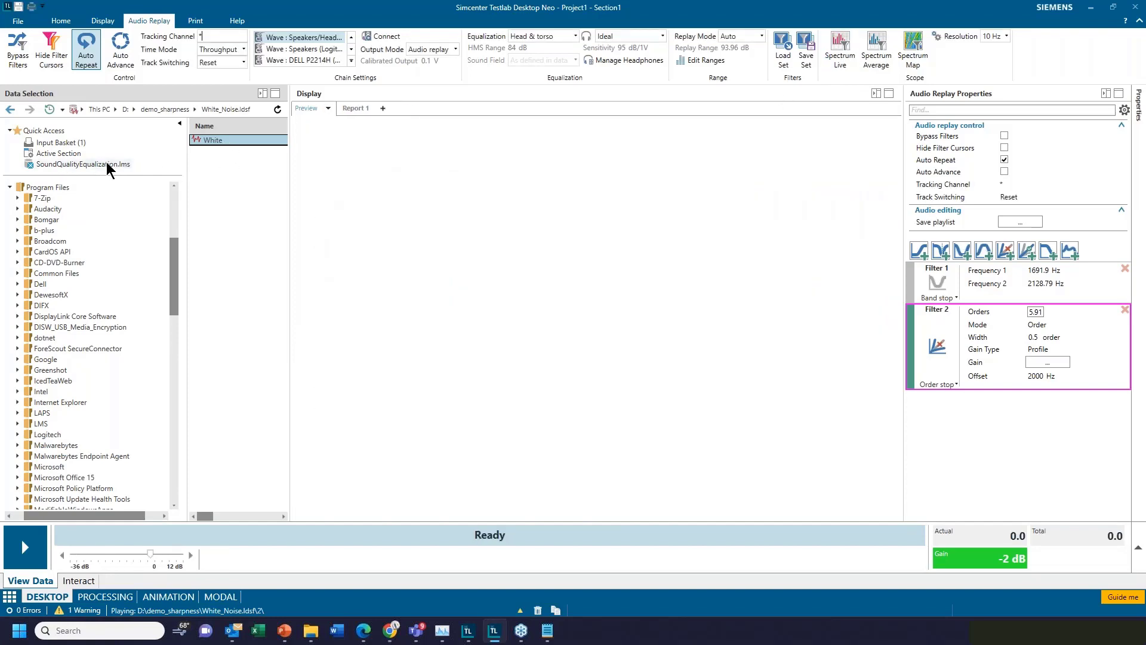
Browse Testlab 2306's central Application Resources and list SoundQualityEqualization.lms's Head&Torso FRFs.
scroll(168, 212, "up", 6)
left_click_drag(169, 214, 173, 334)
left_click(17, 373)
left_click(17, 443)
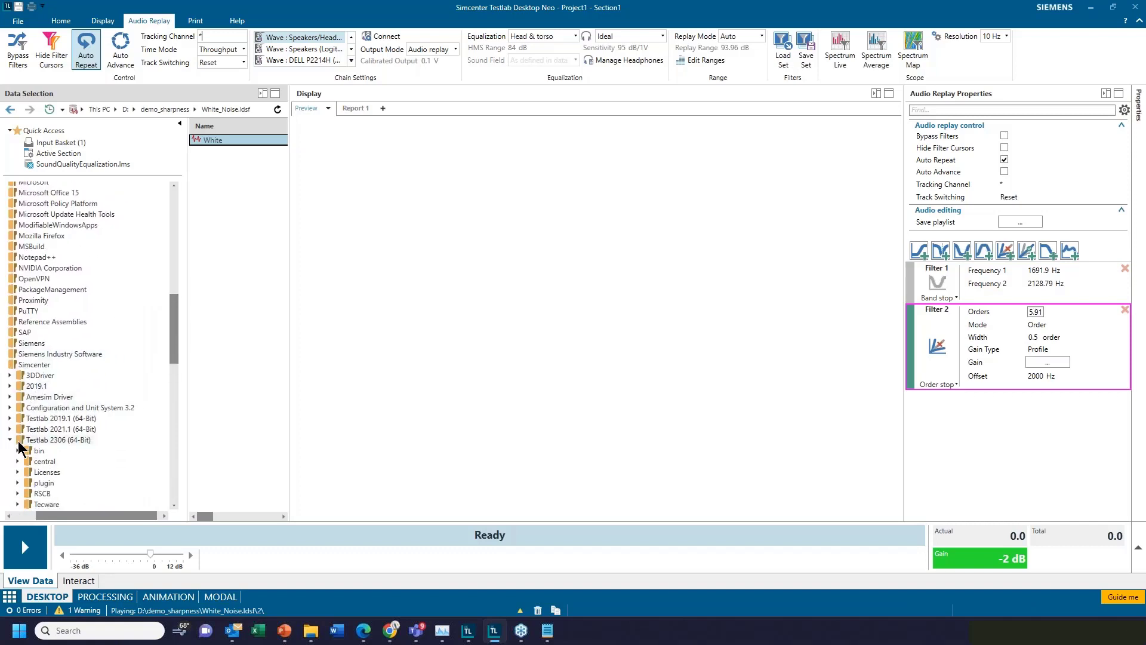
scroll(35, 445, "down", 3)
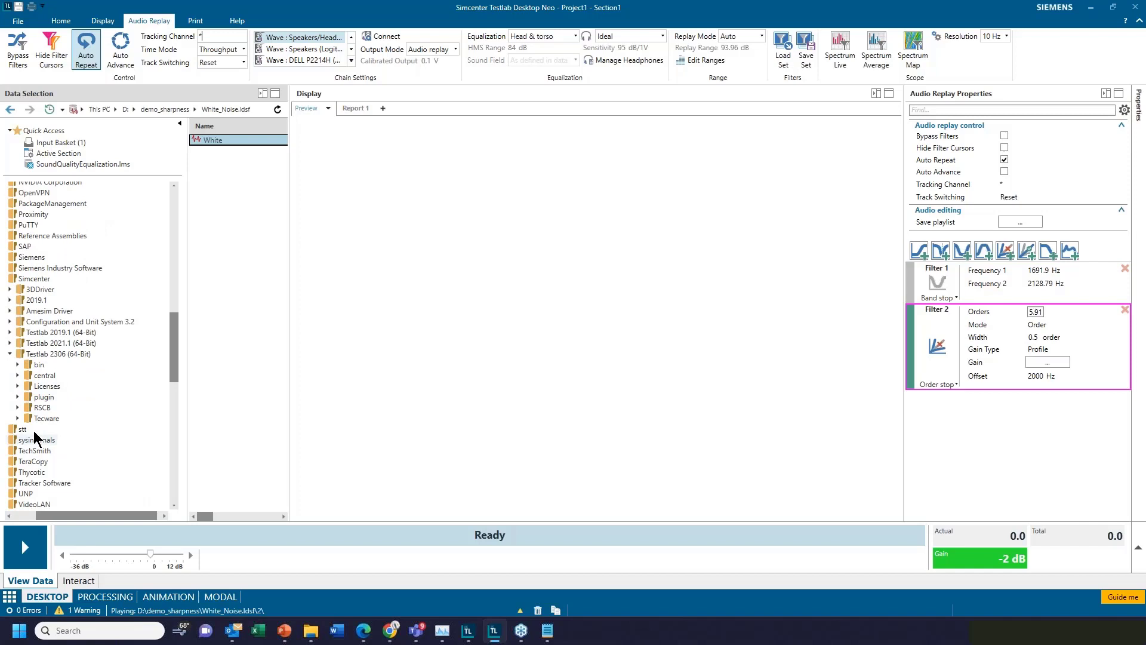
left_click(17, 375)
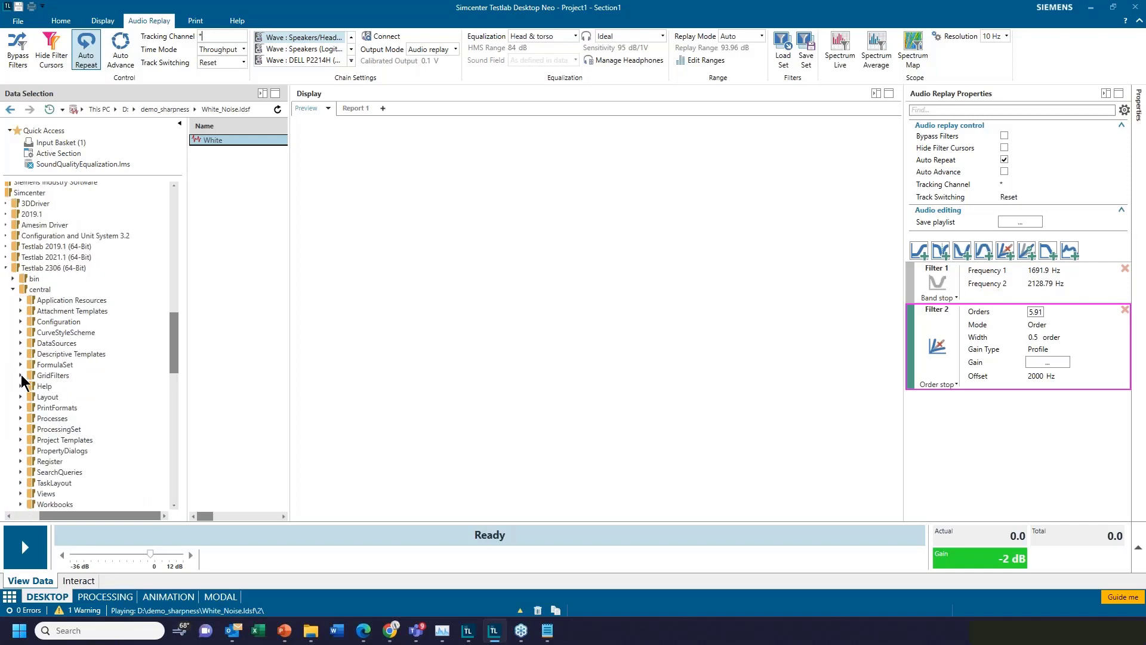
left_click(20, 300)
scroll(168, 350, "down", 1)
scroll(169, 349, "down", 7)
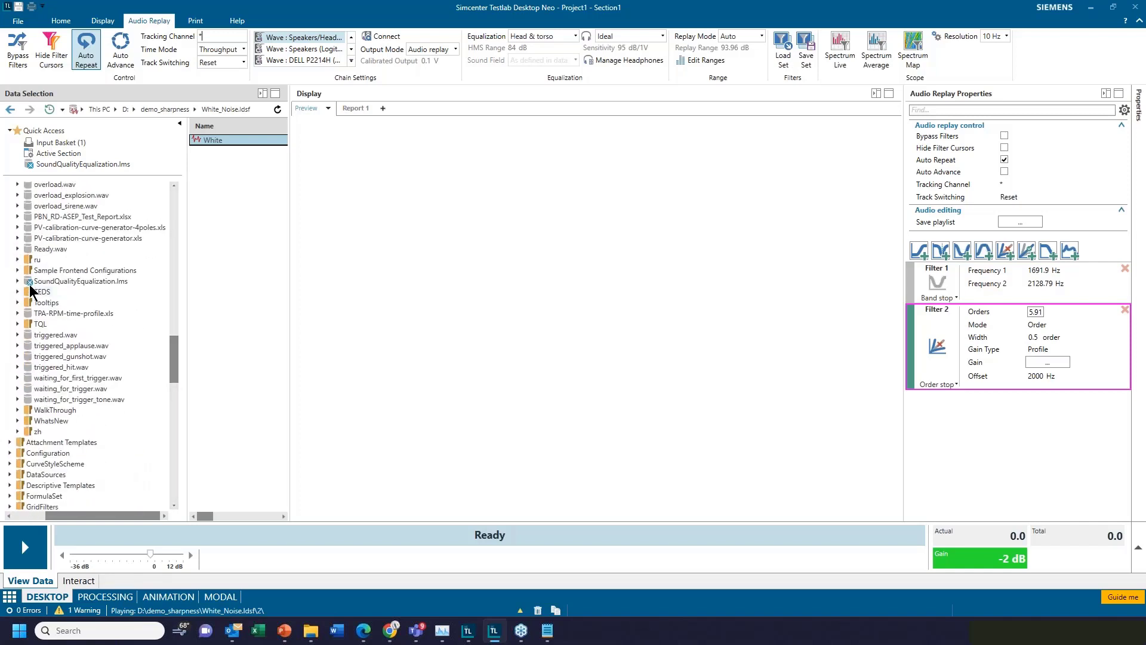
double_click(28, 283)
left_click(24, 292)
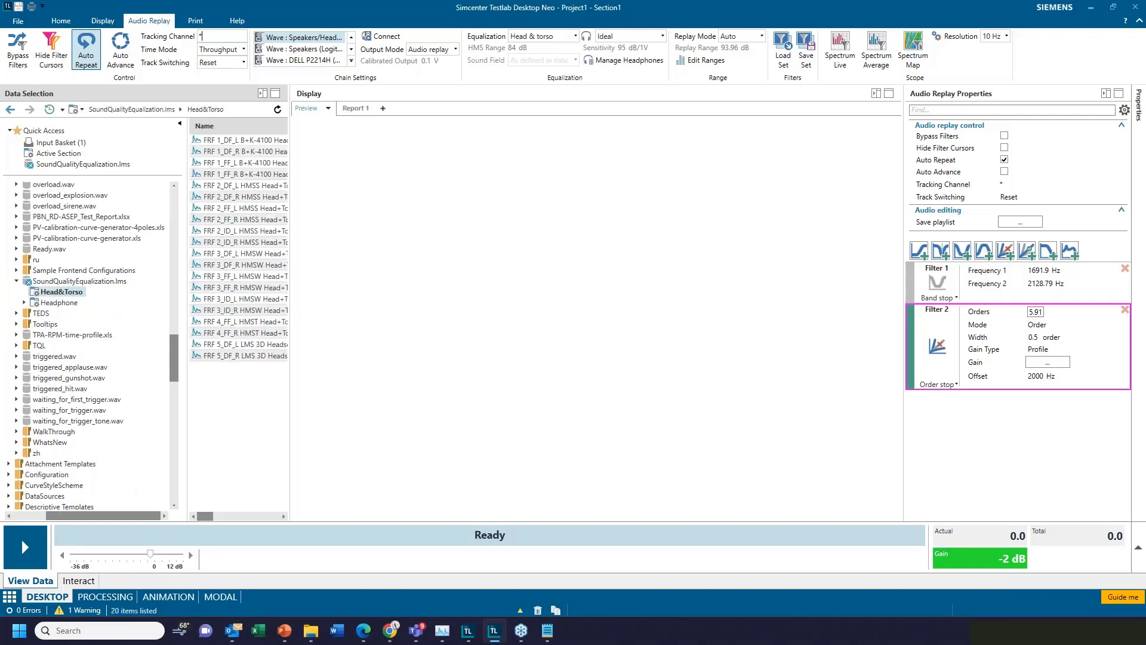
Plot FRF 2_FF_L HMSS Head+Torso and format its amplitude axis as dB with labelled ticks.
left_click(242, 206)
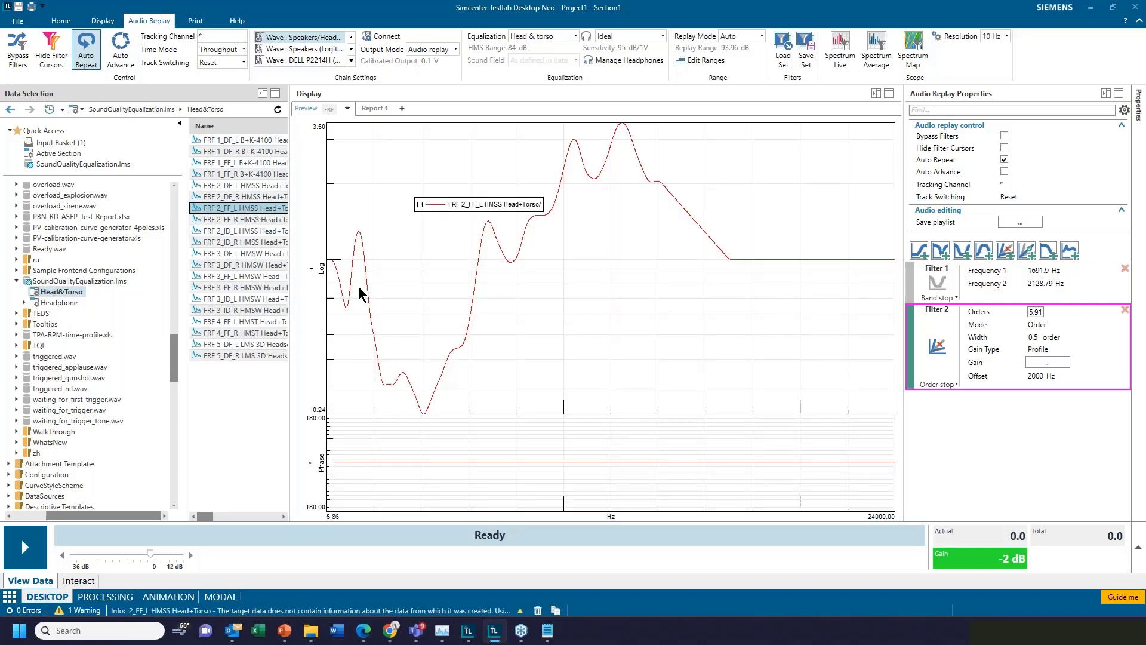
right_click(322, 274)
mouse_move(352, 306)
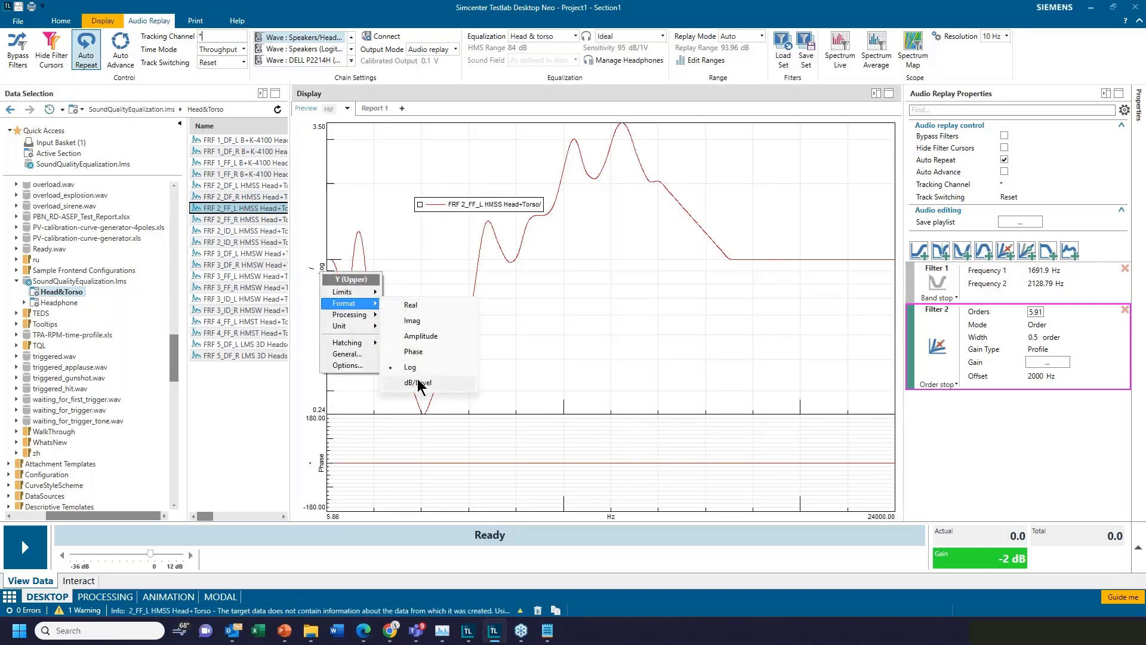
left_click(454, 382)
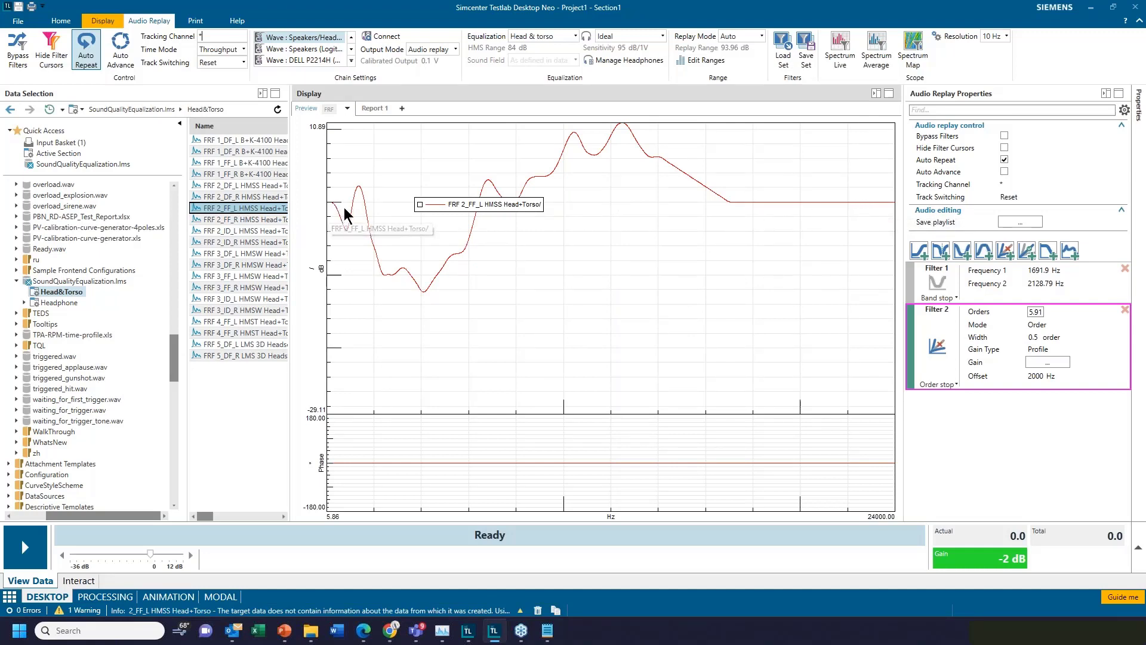
right_click(320, 202)
left_click(350, 296)
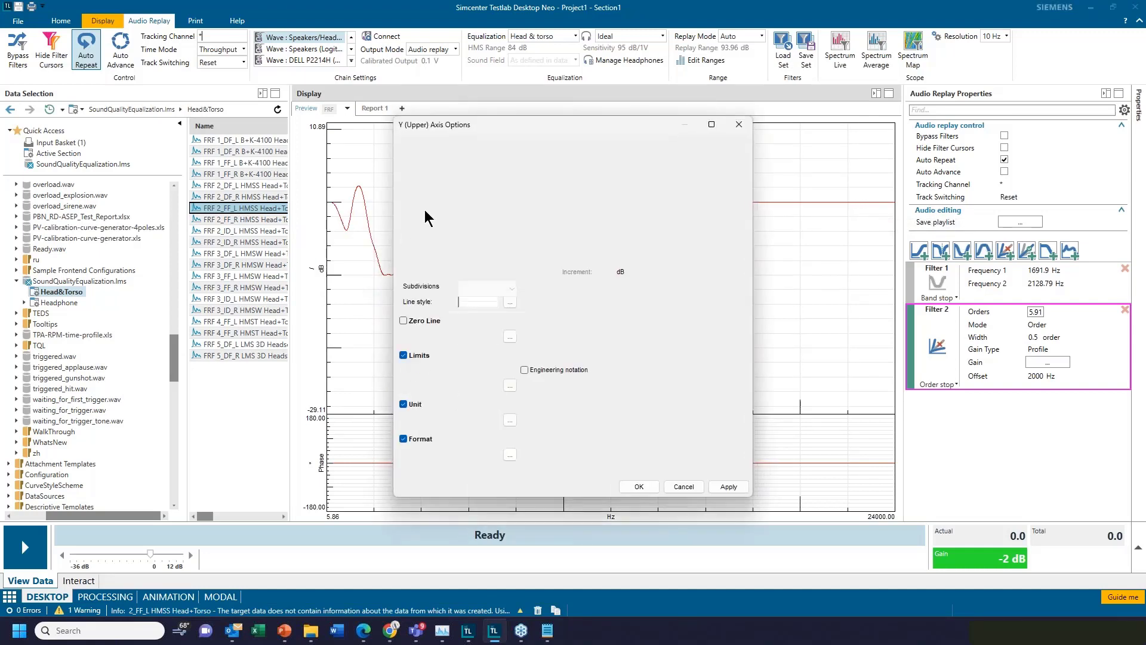
left_click(638, 487)
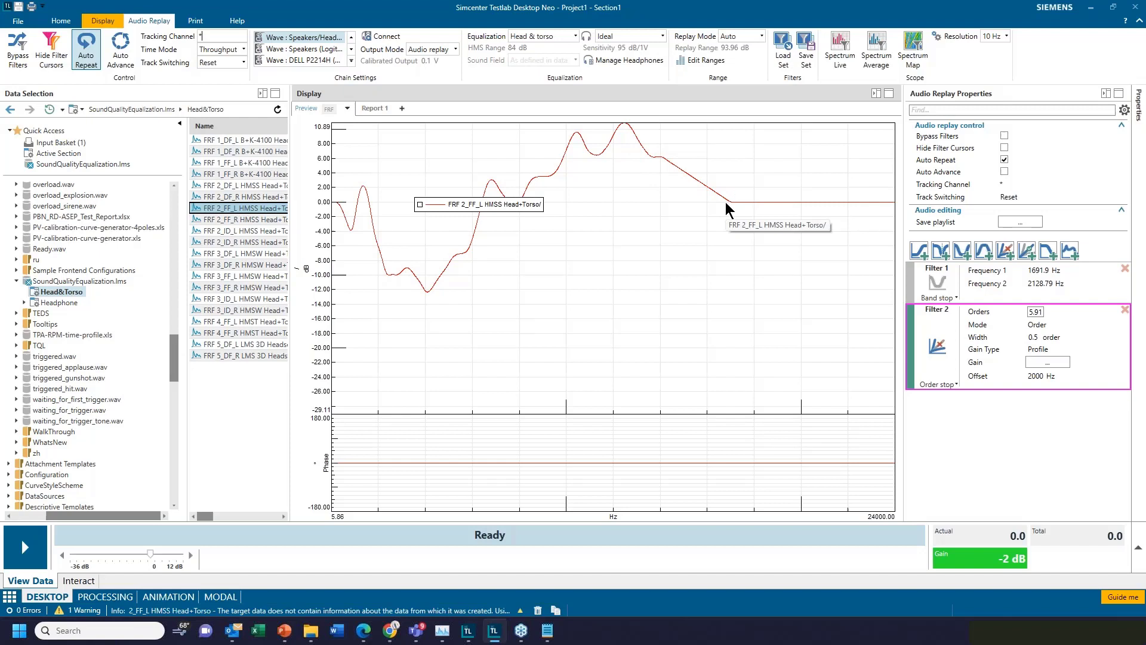
Delete both existing filters and add an FRF filter using FRF 2_FF_L HMSS Head+Torso.
left_click(1125, 311)
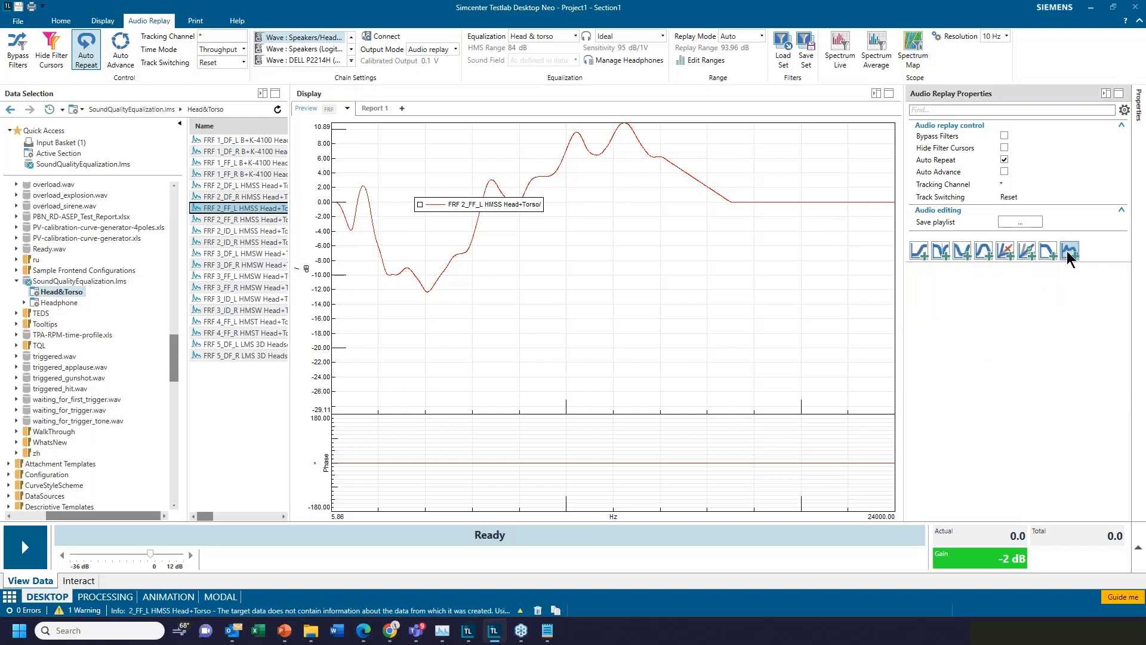
left_click(1067, 251)
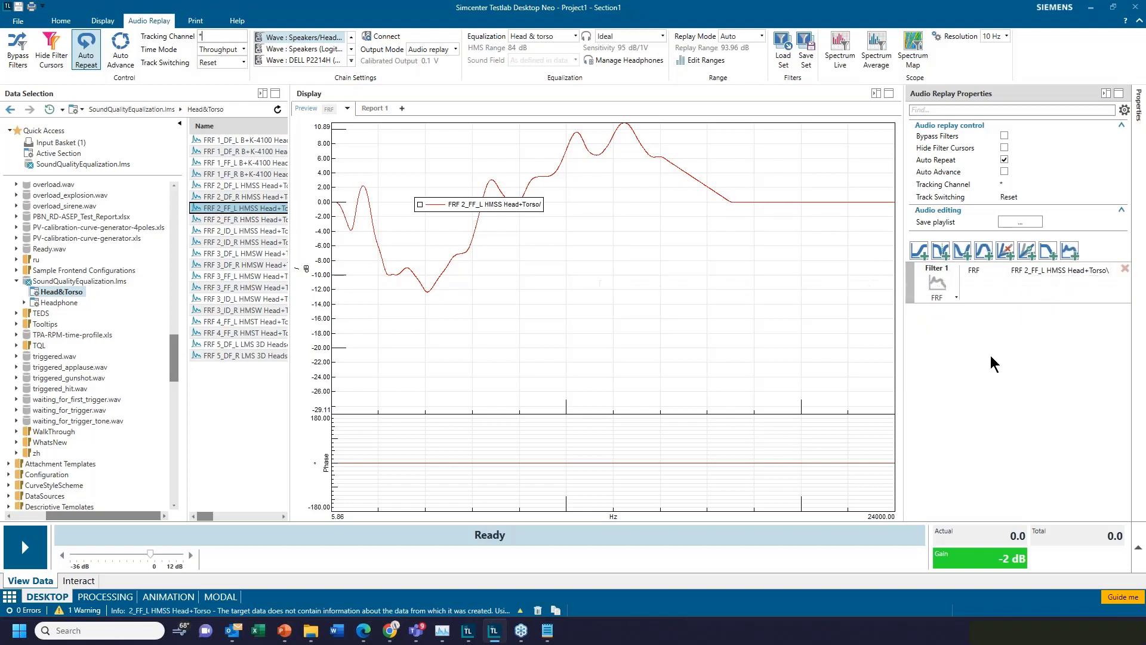
right_click(249, 206)
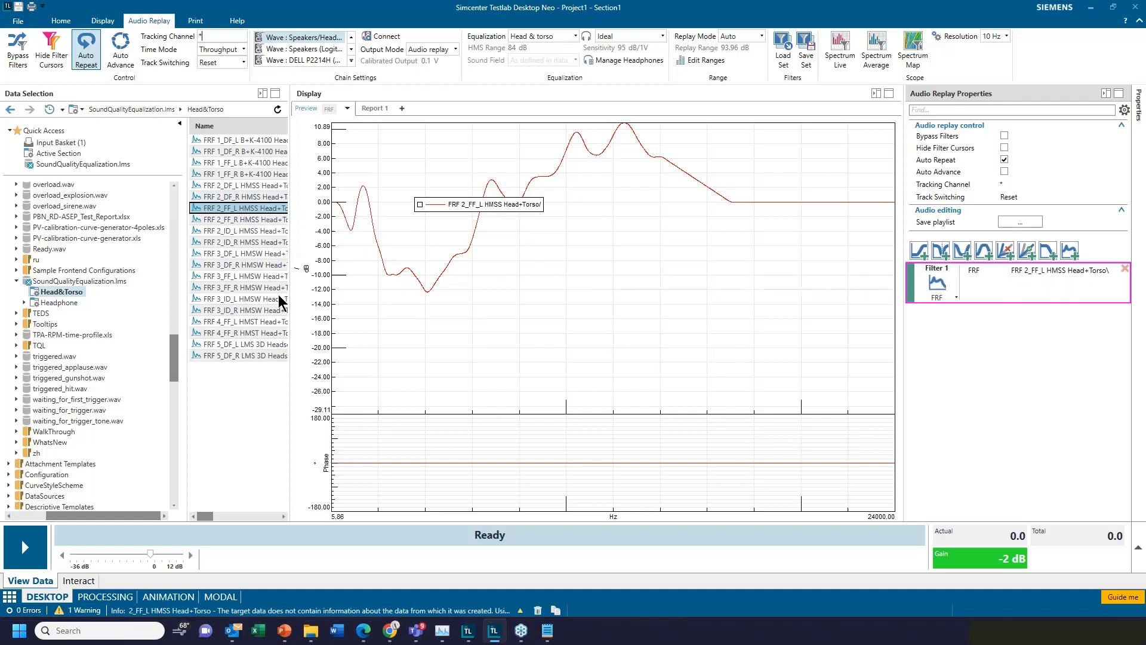
left_click_drag(173, 354, 169, 475)
Replay the White signal from White_Noise.ldsf in Spectrum Live against White_filtered, pausing at 7.0 s.
left_click(83, 403)
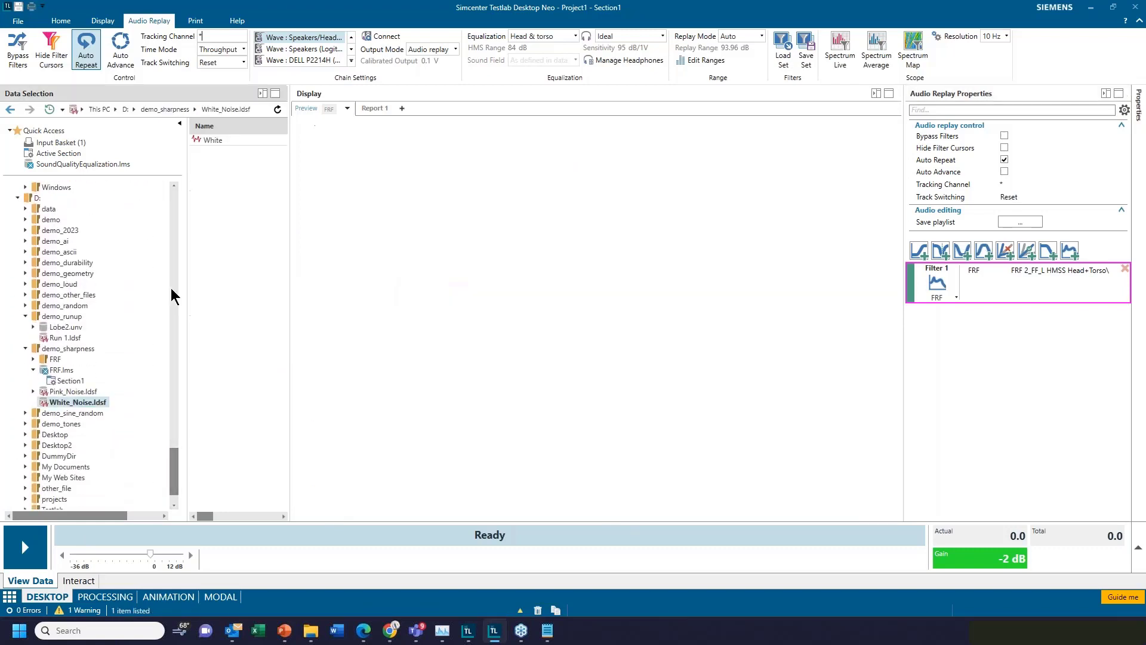
left_click(238, 141)
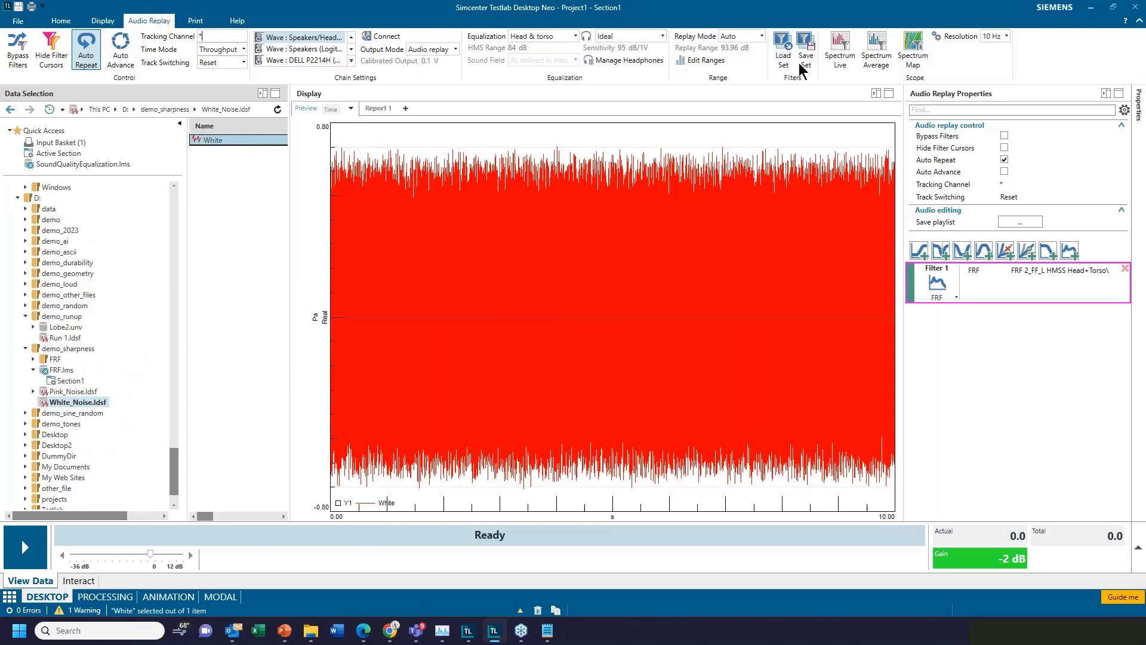
left_click(838, 50)
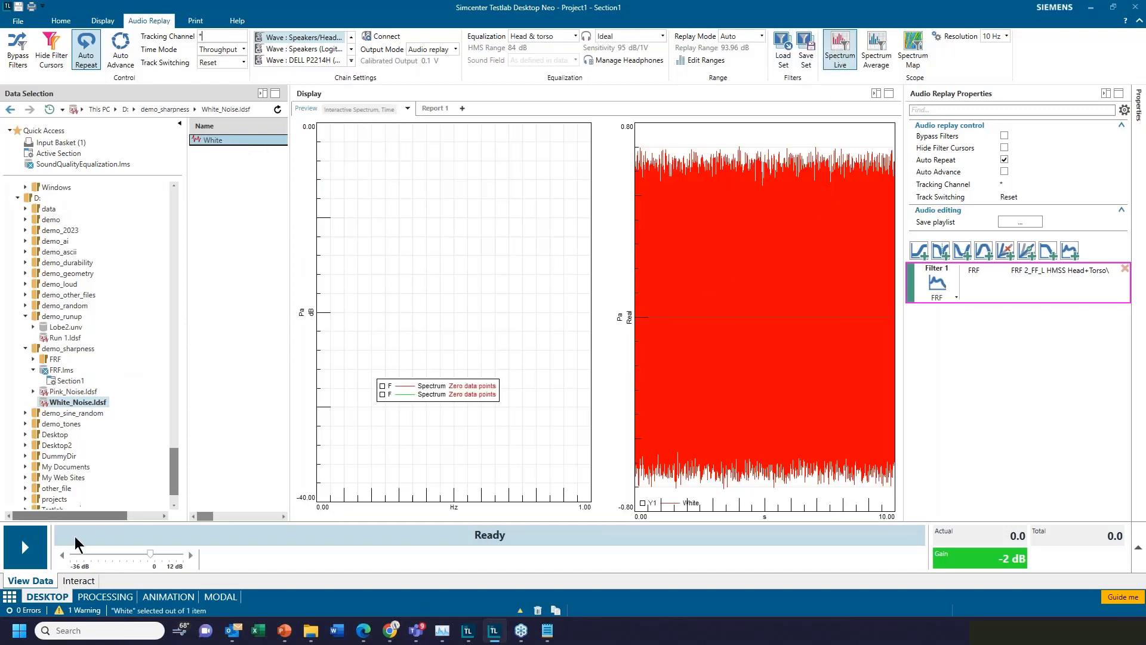
left_click(26, 547)
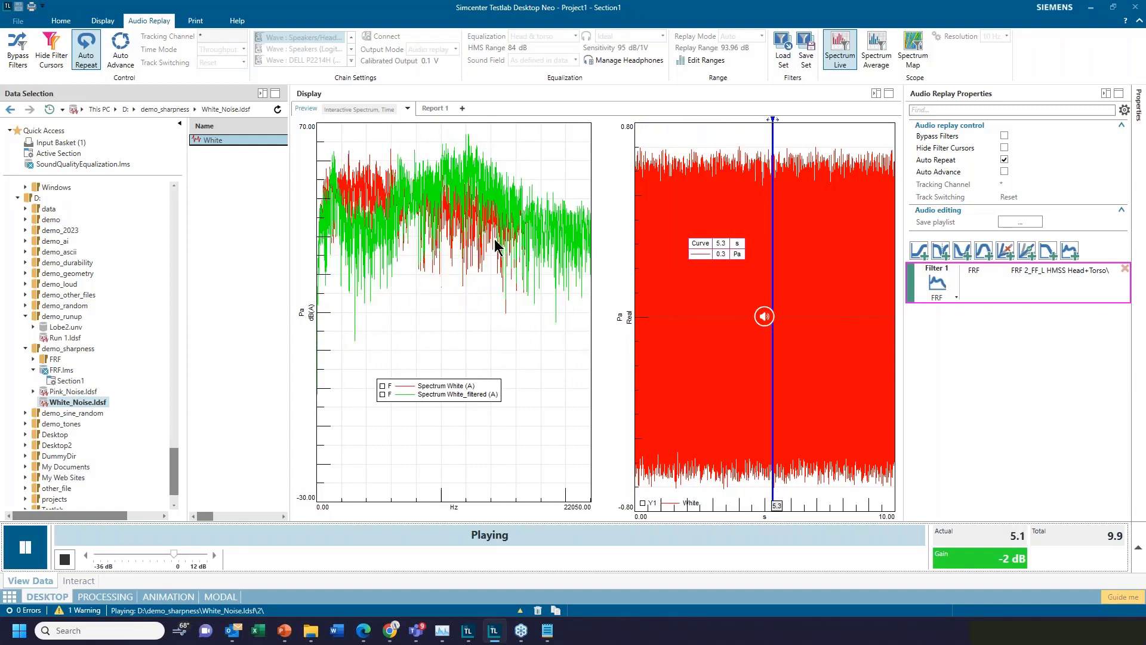
left_click(65, 559)
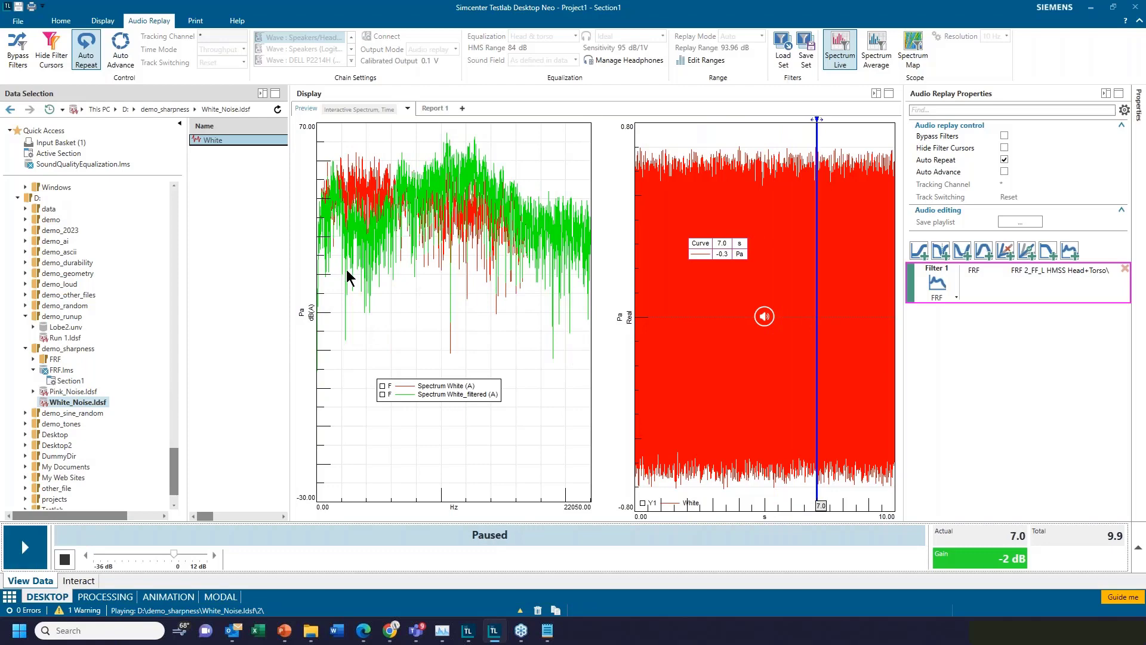